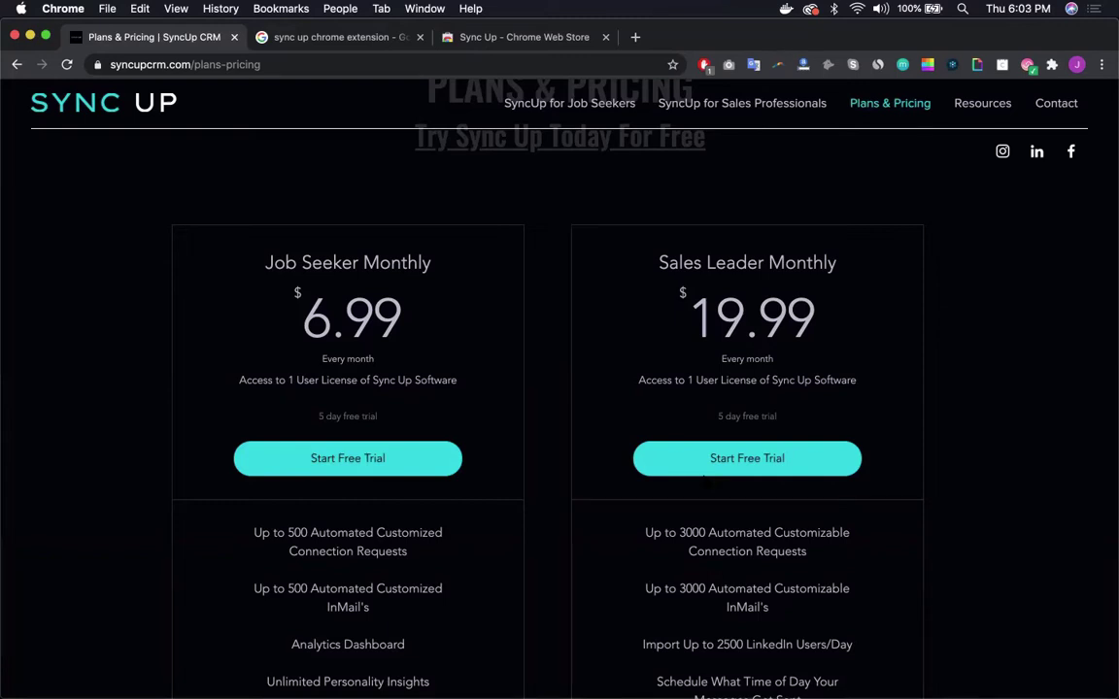
Step: Add the Sync Up extension to Chrome from its Web Store page
left_click(304, 39)
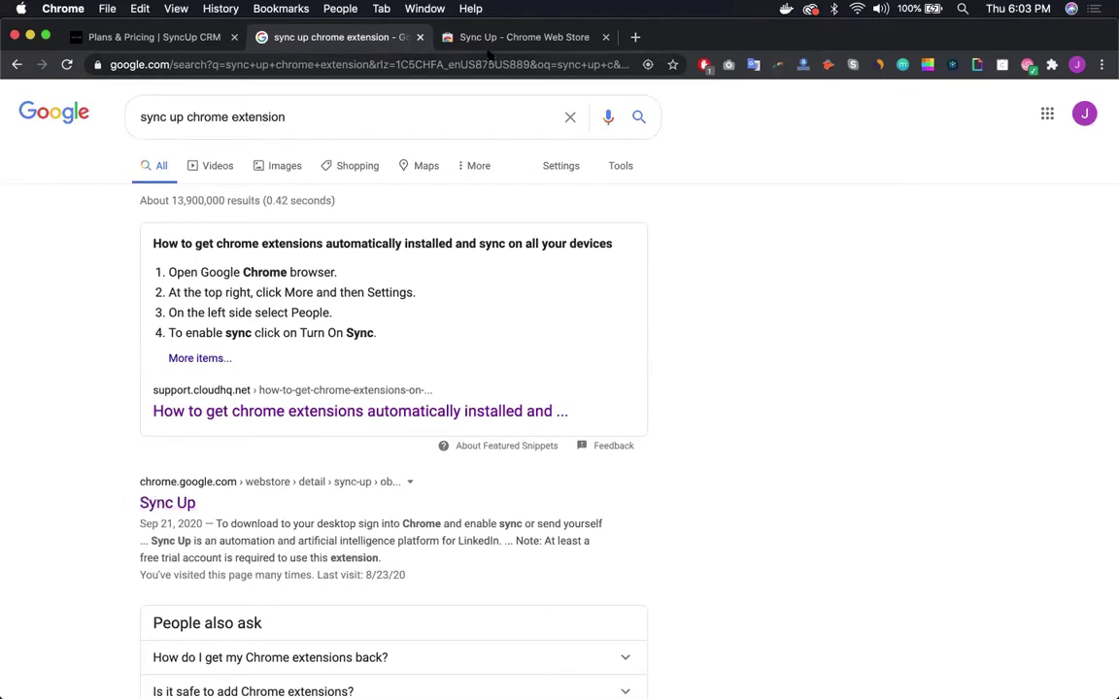
left_click(521, 39)
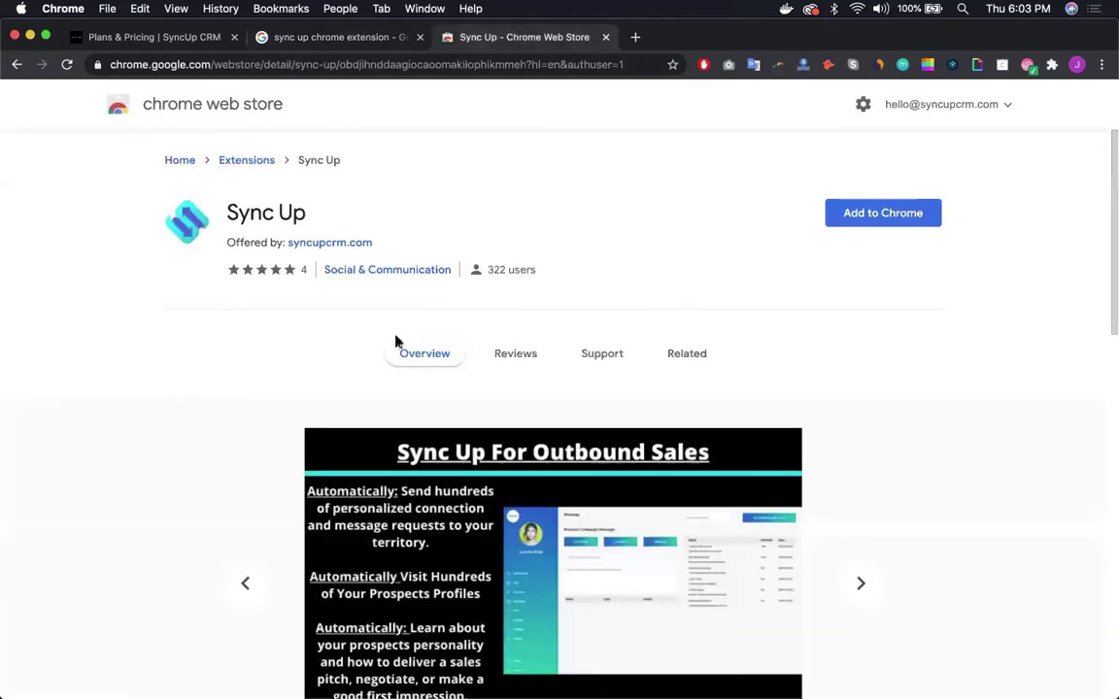
left_click(884, 213)
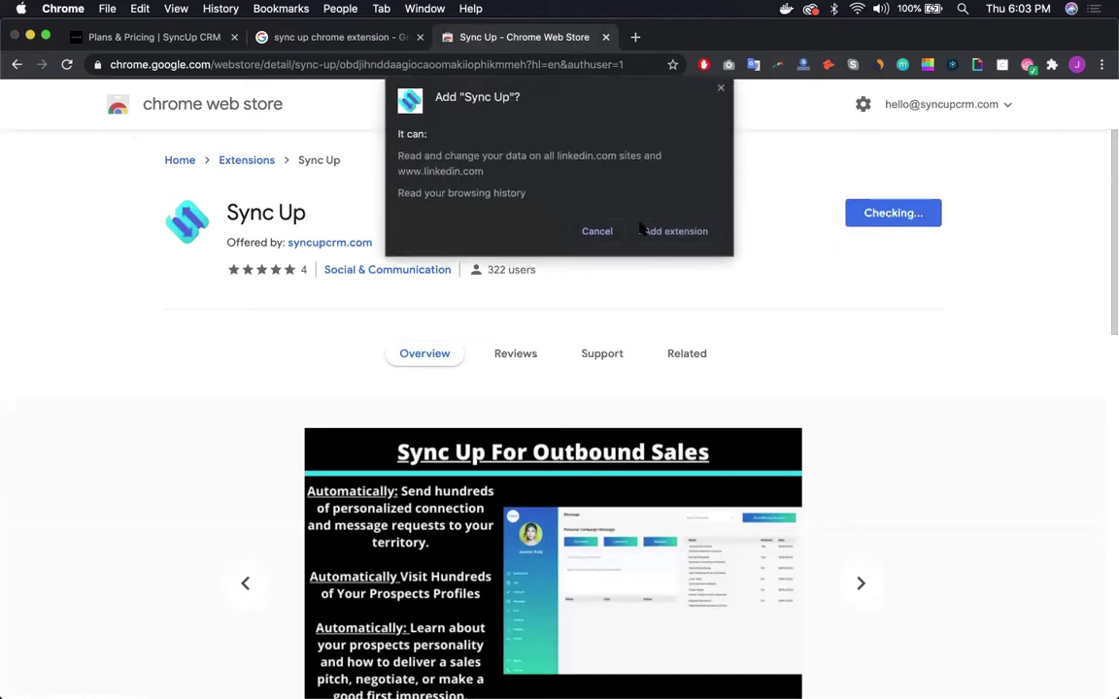
left_click(657, 232)
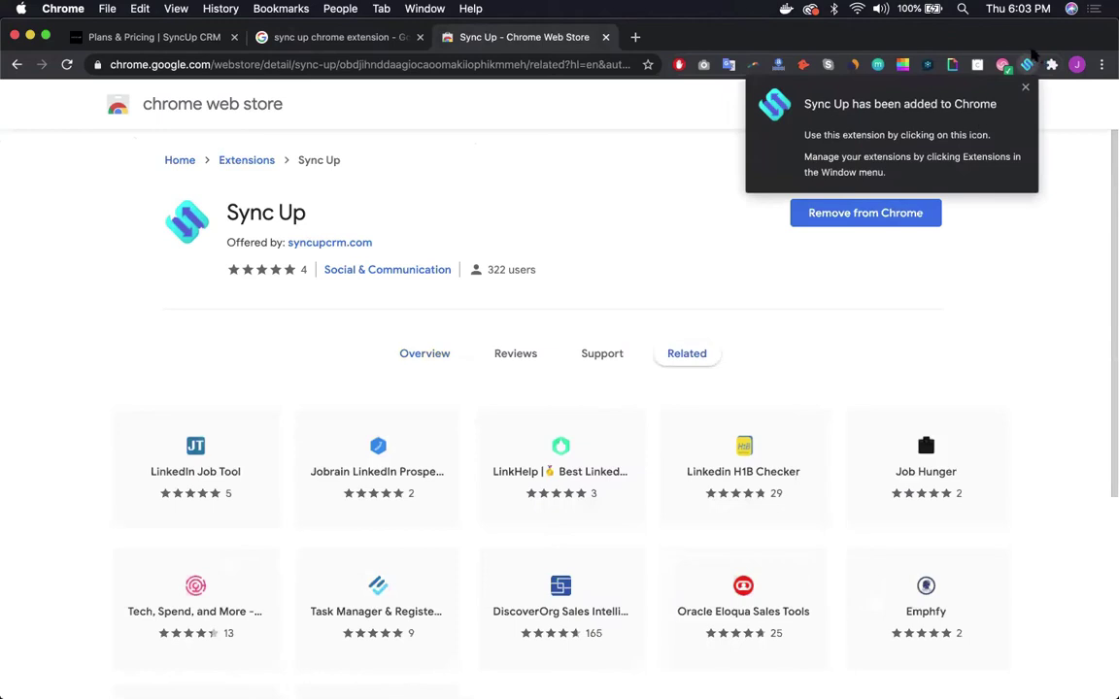
left_click(1025, 88)
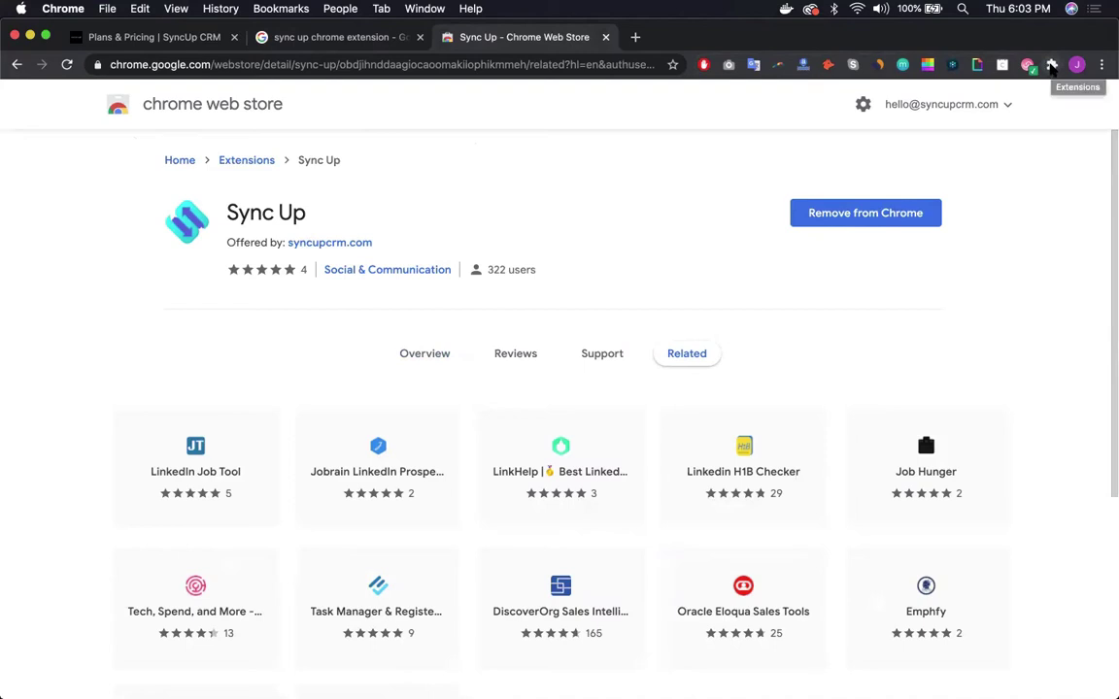
Step: Pin Sync Up to the Chrome toolbar and launch it
left_click(1052, 66)
scroll(940, 412, "down", 5)
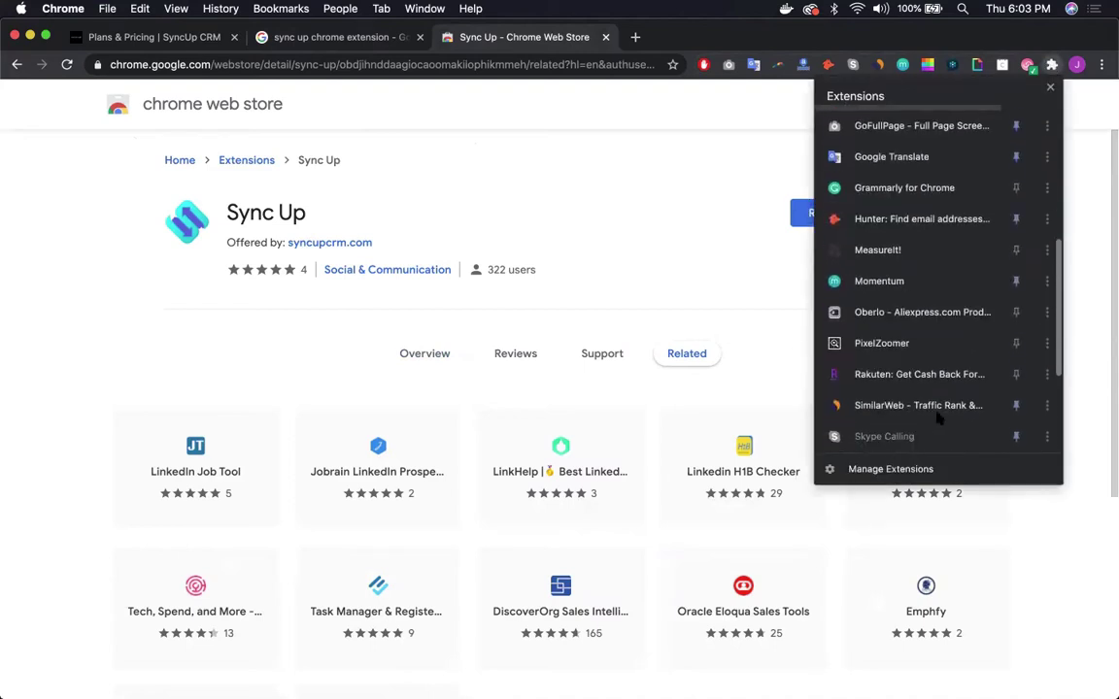
scroll(939, 415, "down", 3)
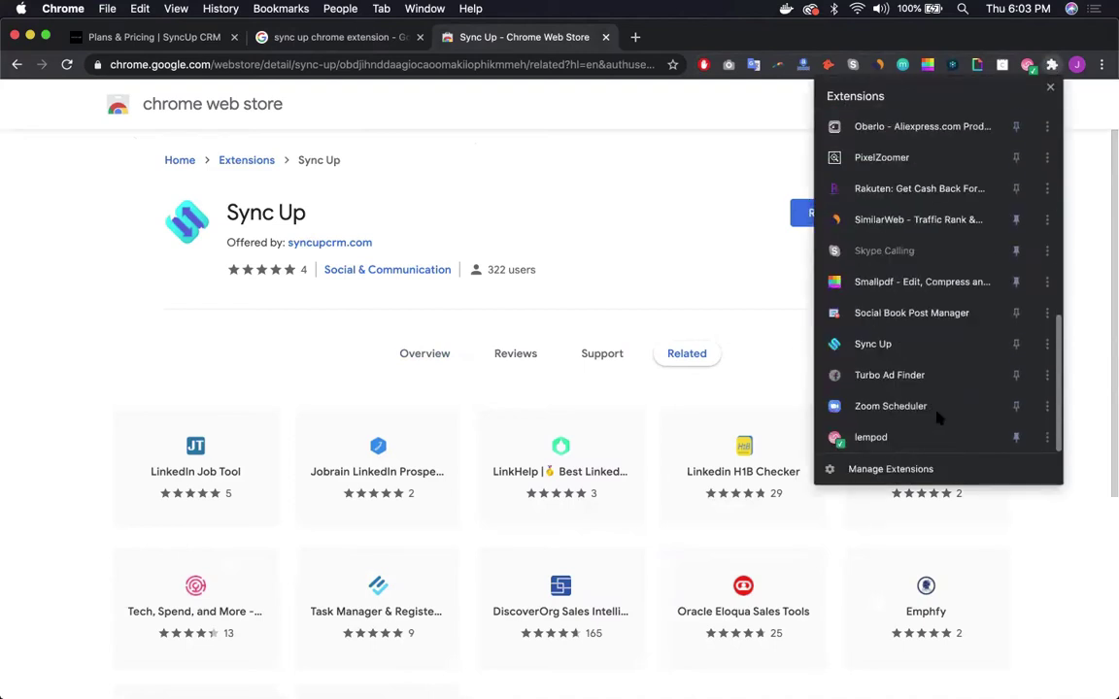
left_click(1016, 346)
left_click(762, 200)
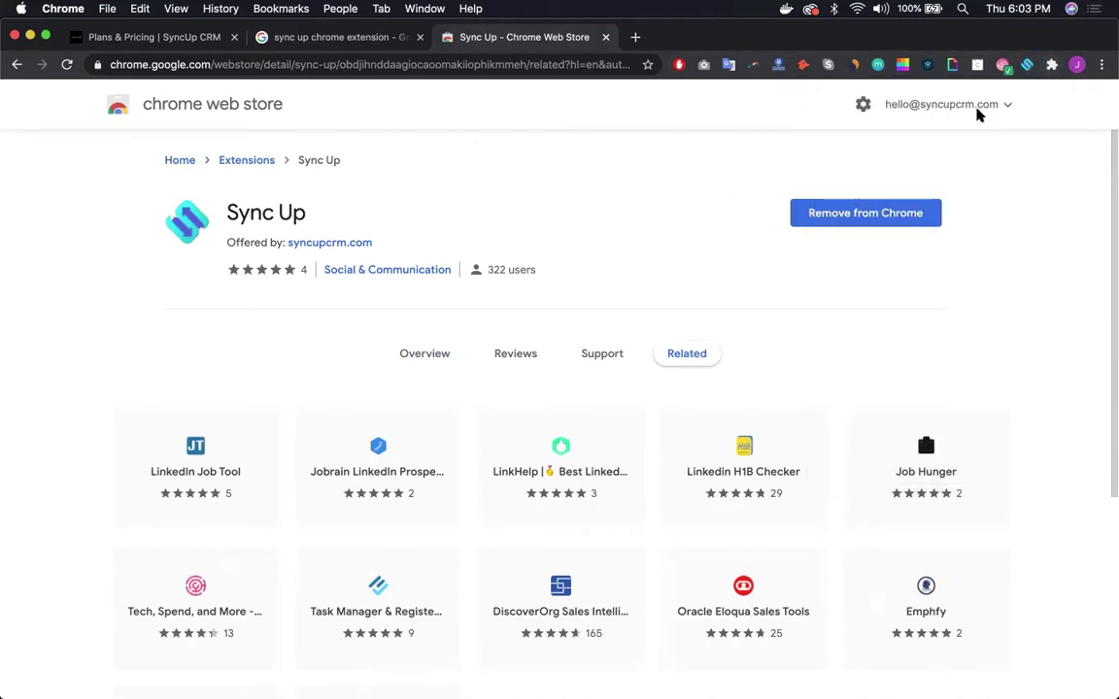
left_click(1028, 66)
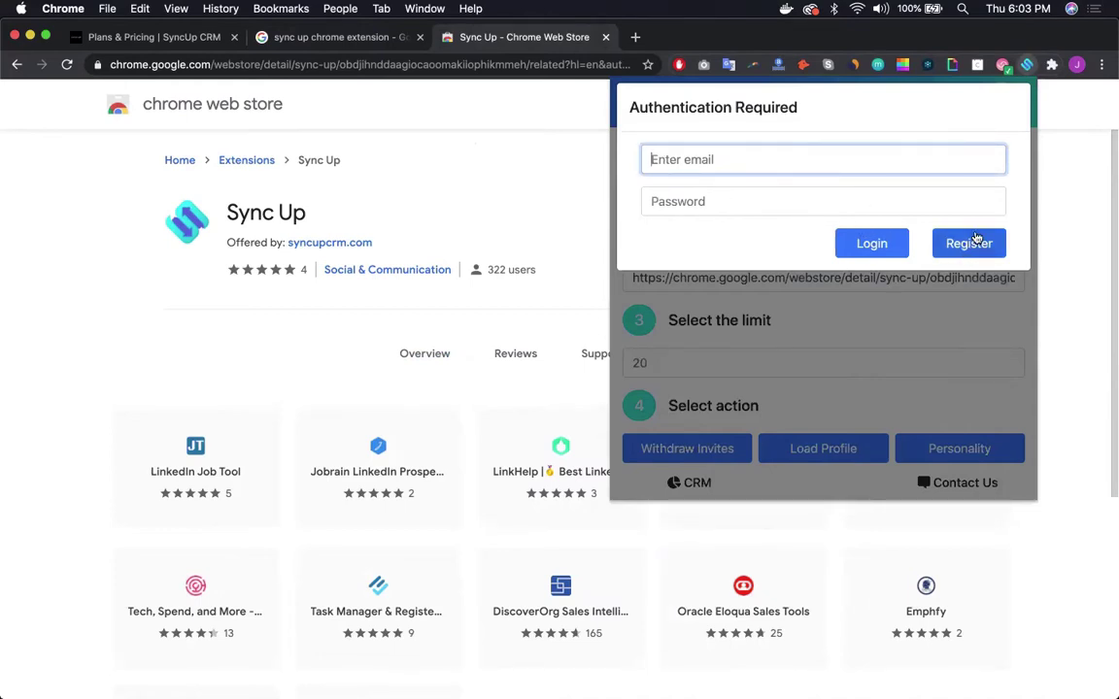
Step: Log in to Sync Up with the saved demo account e-mail and its password
left_click(966, 245)
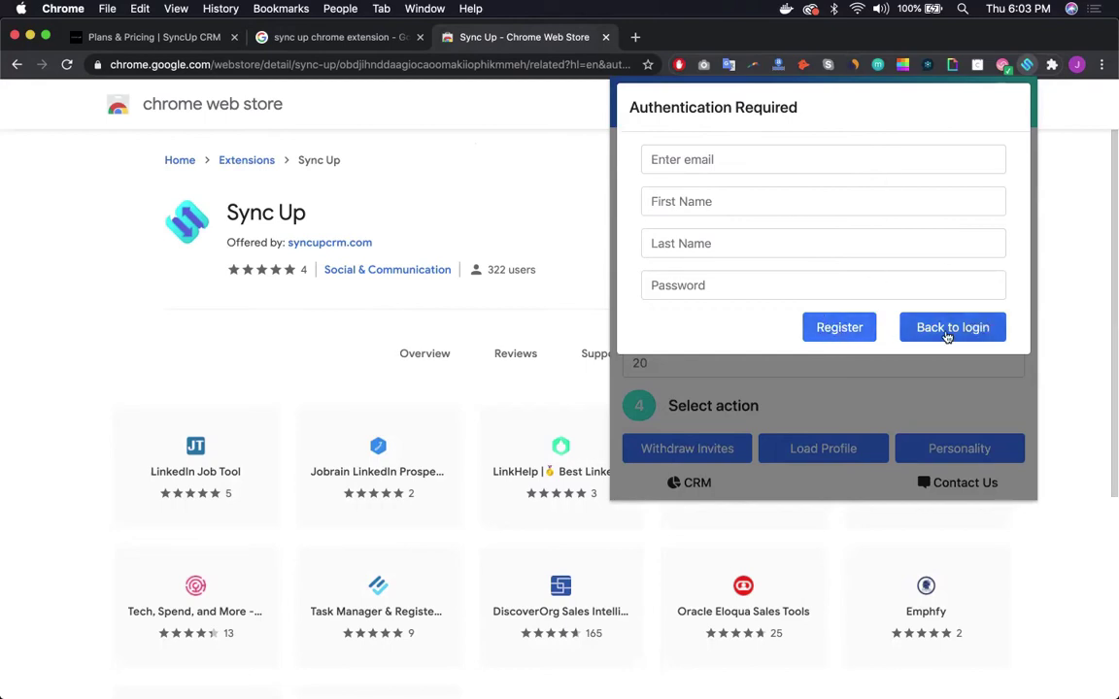
left_click(951, 330)
left_click(716, 160)
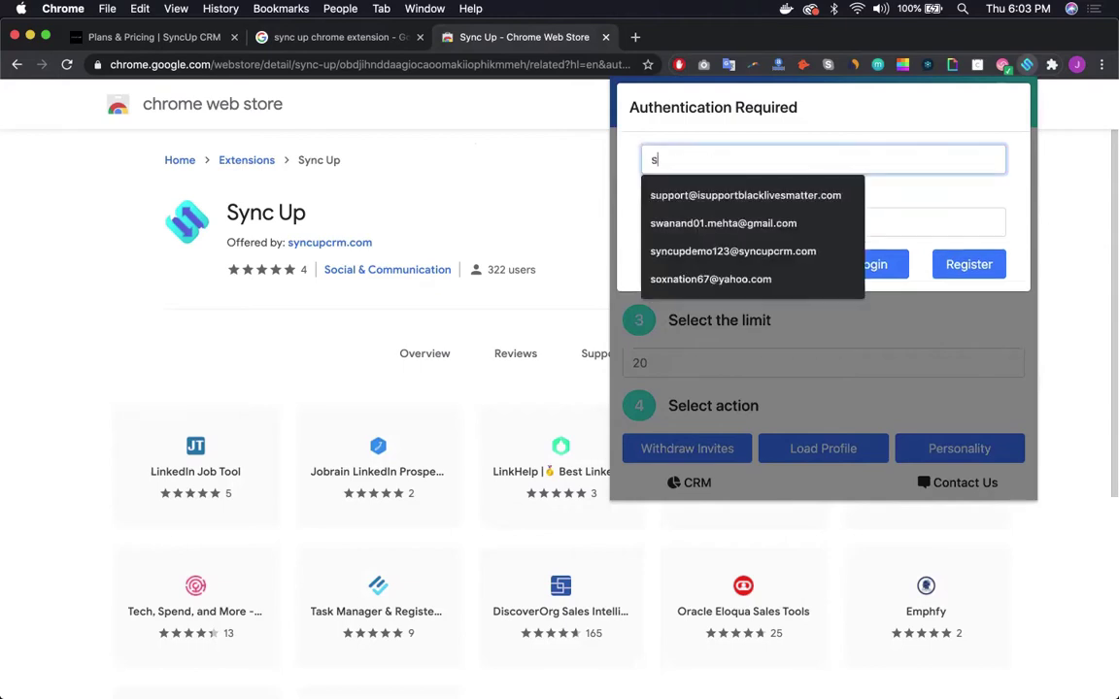
left_click(668, 191)
left_click(679, 208)
type("*")
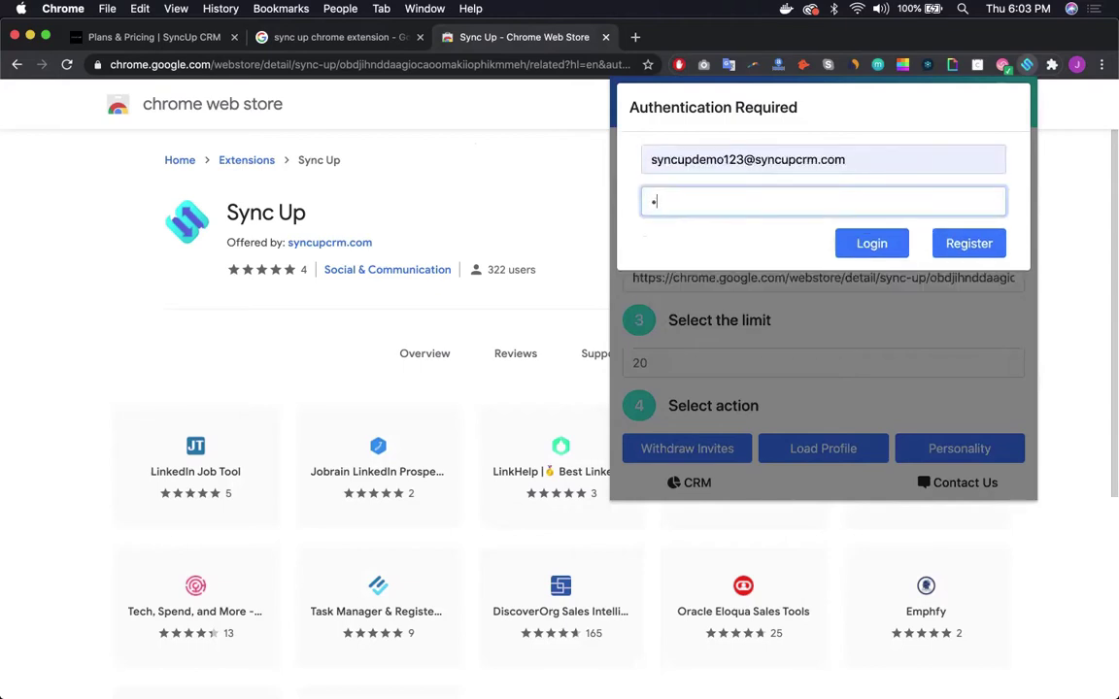
type("*******")
key("Return")
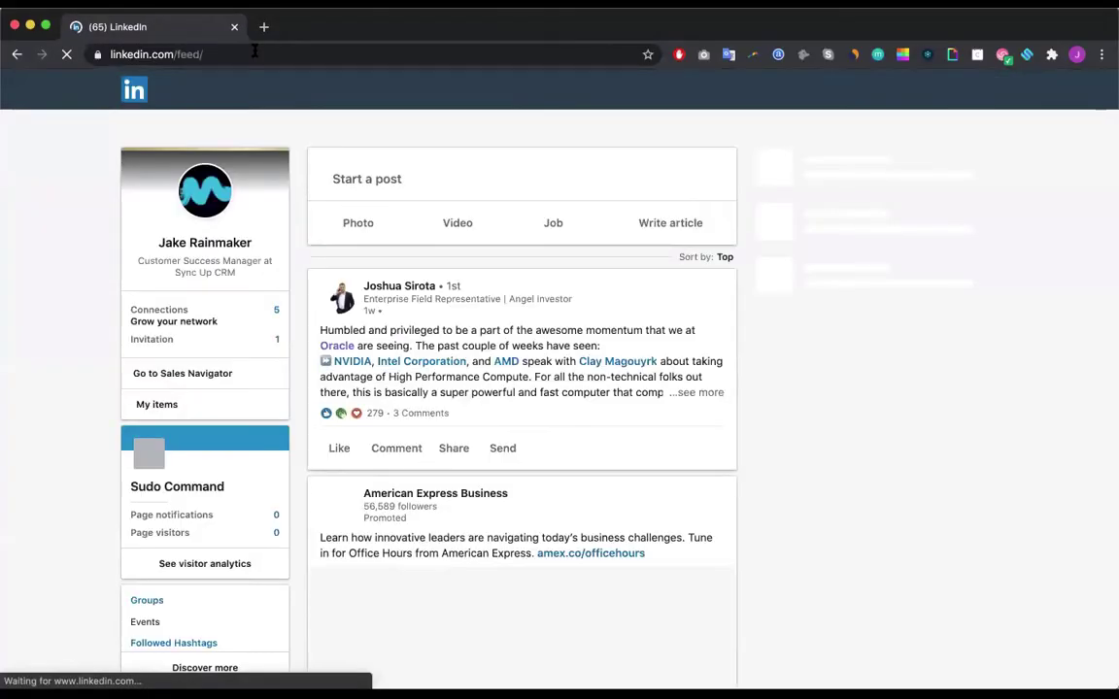
Step: Run a LinkedIn search for 'jake'
scroll(350, 333, "down", 6)
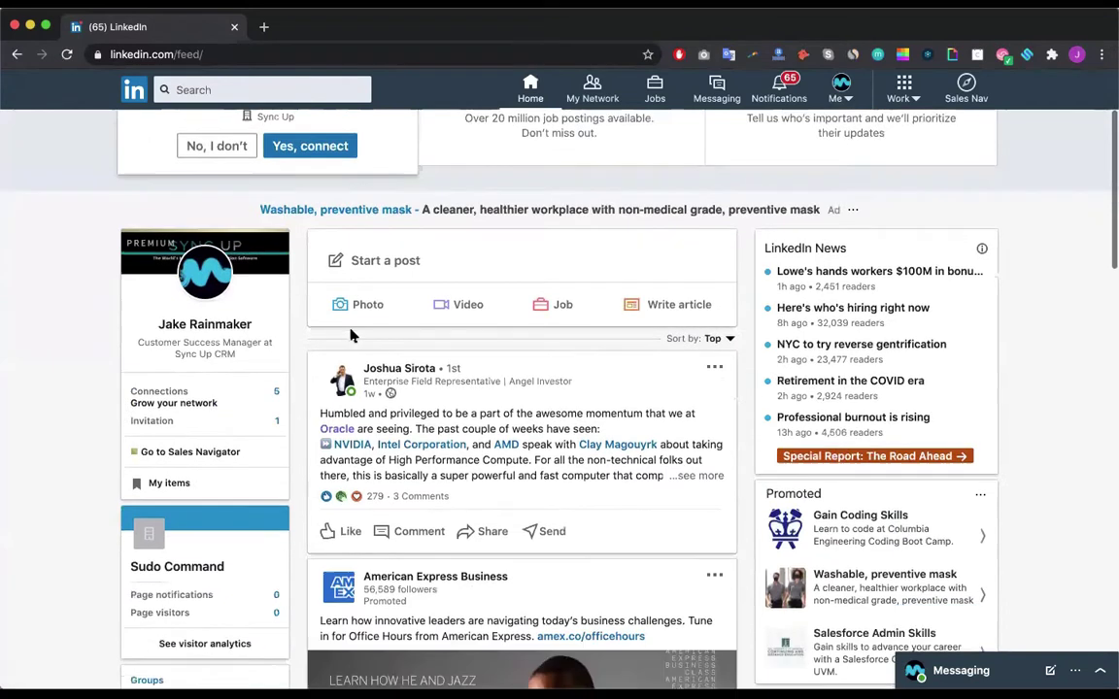
scroll(352, 337, "down", 3)
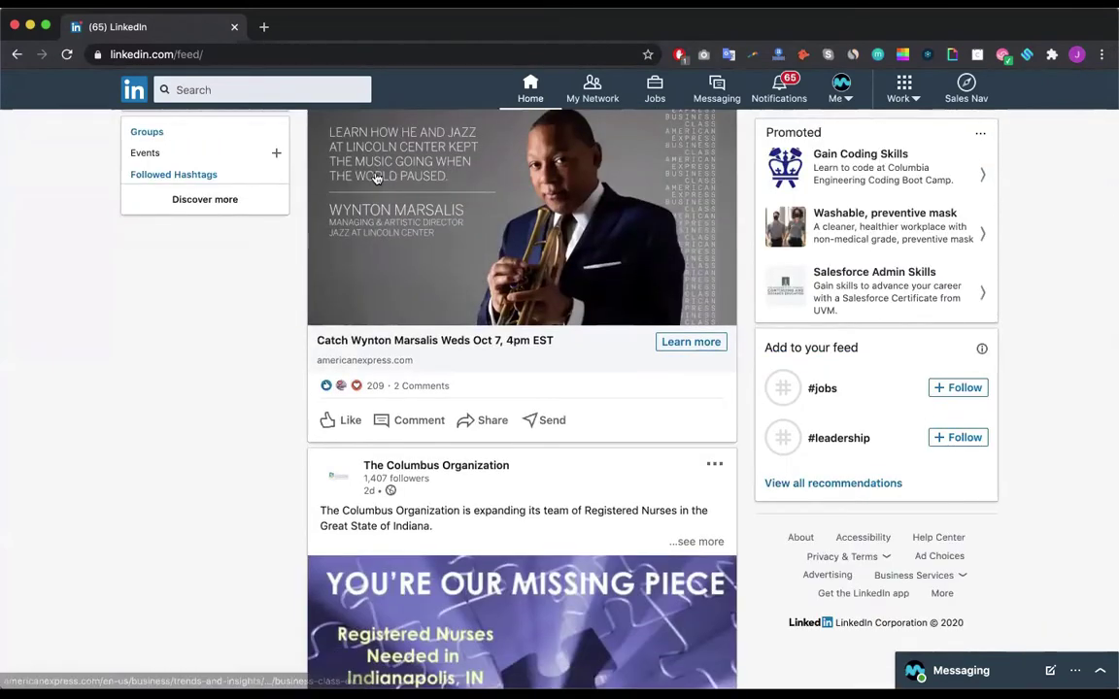
scroll(258, 76, "down", 2)
left_click(240, 86)
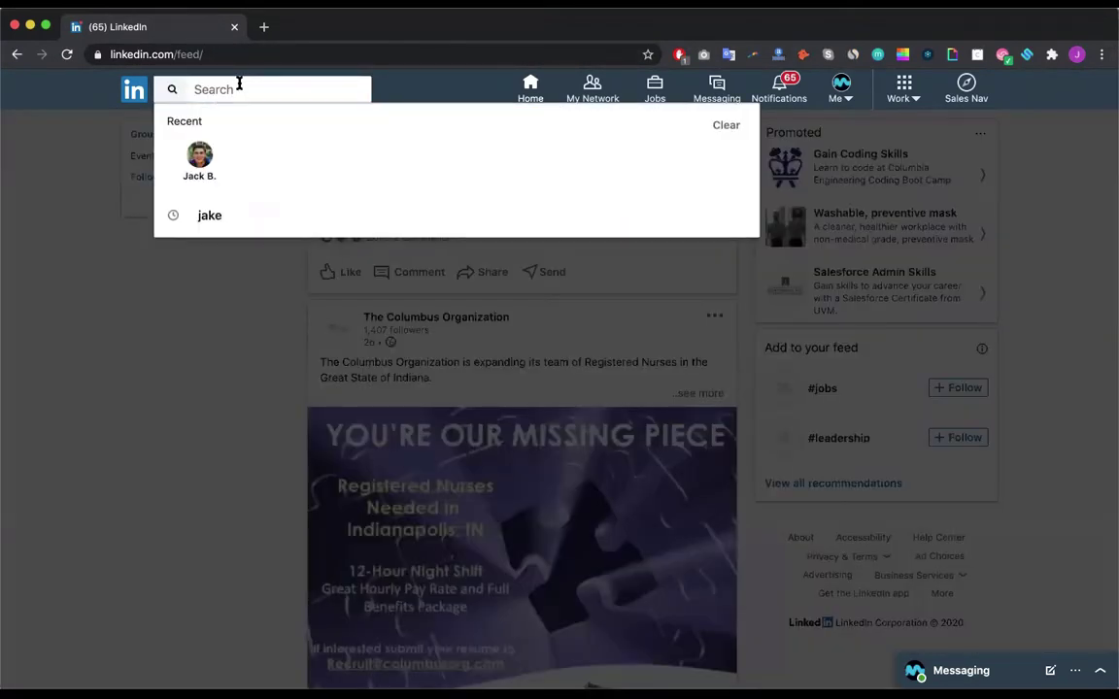
type("jake")
key("Return")
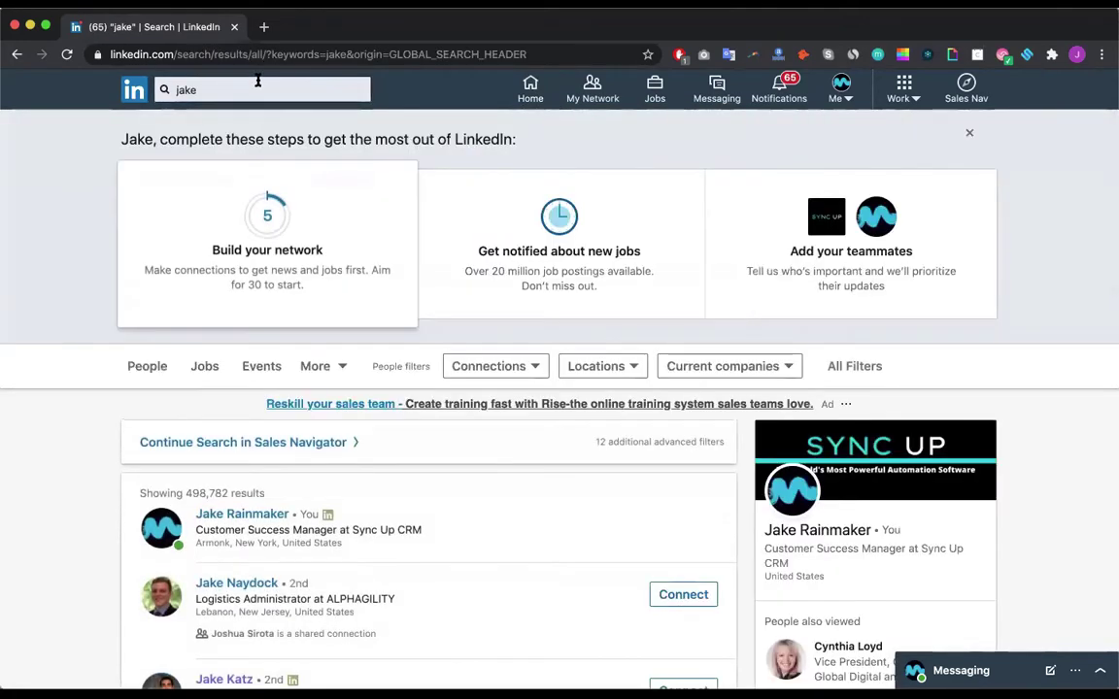
mouse_move(548, 223)
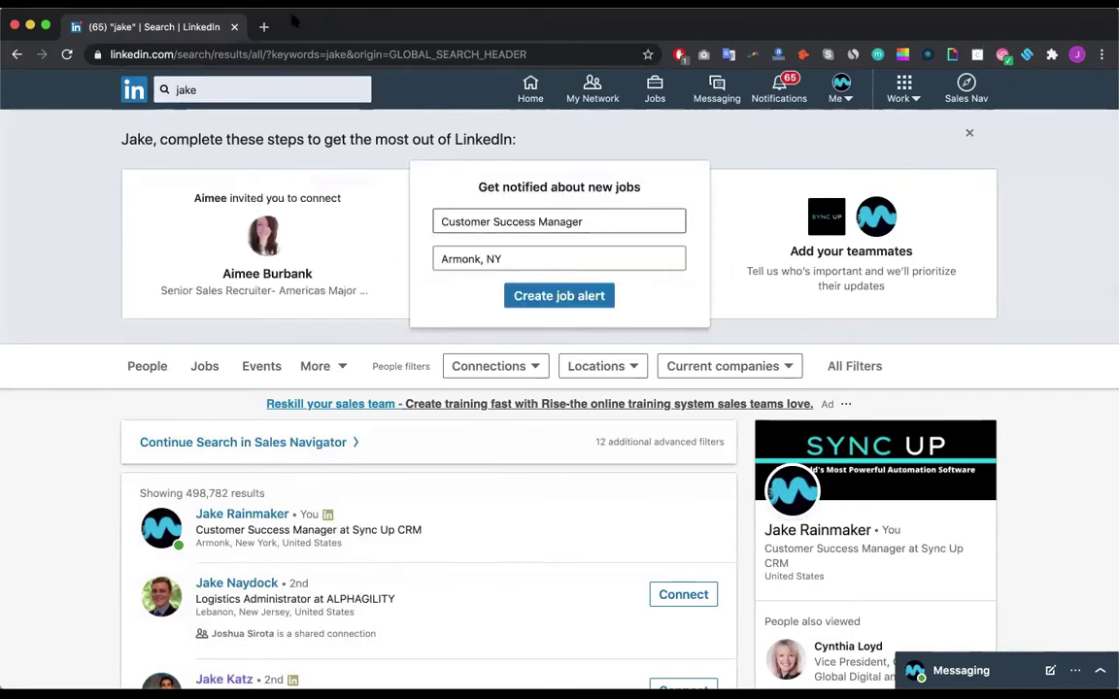
Step: Search LinkedIn for 'chief information officer' and show only People results
left_click(179, 98)
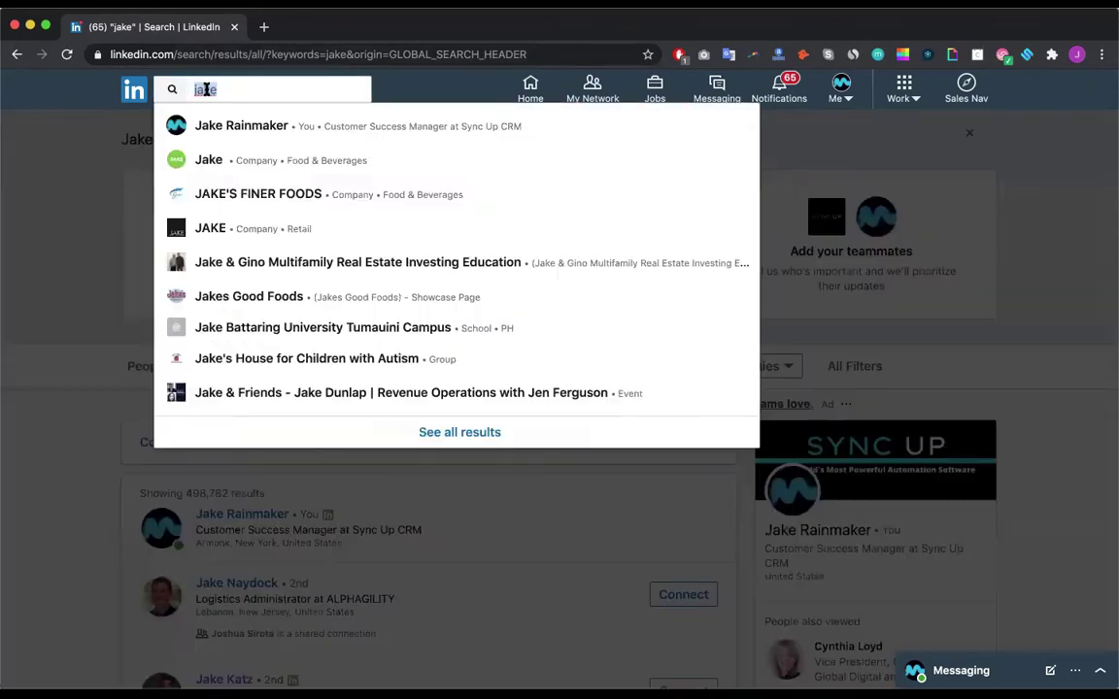
type("chief information officer")
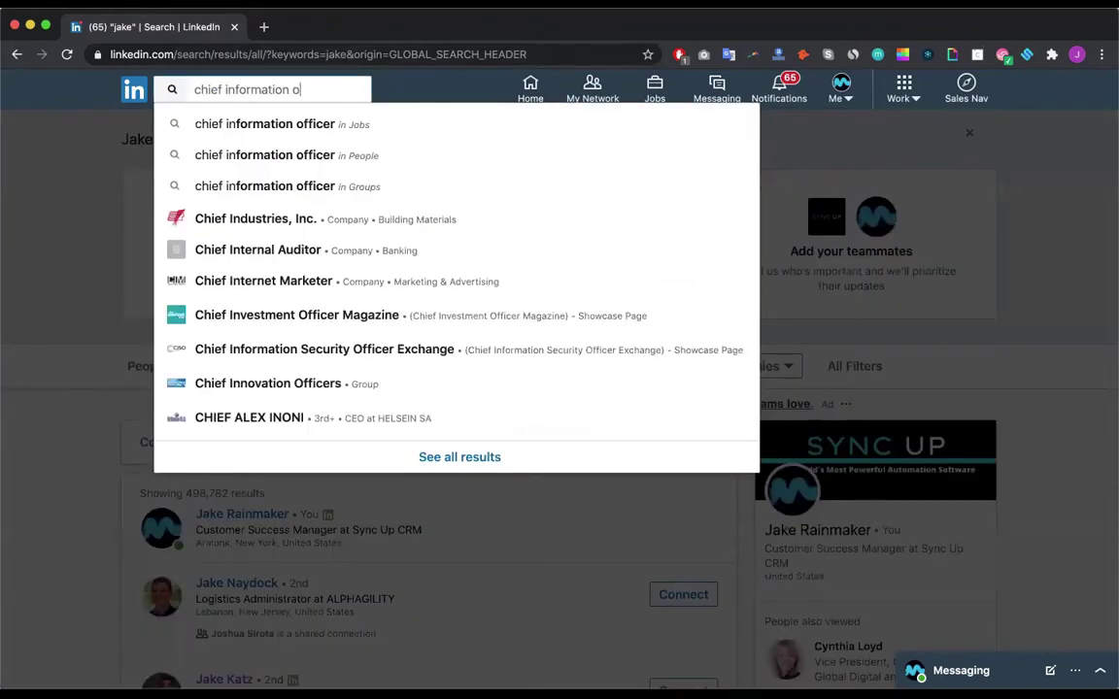
key("Return")
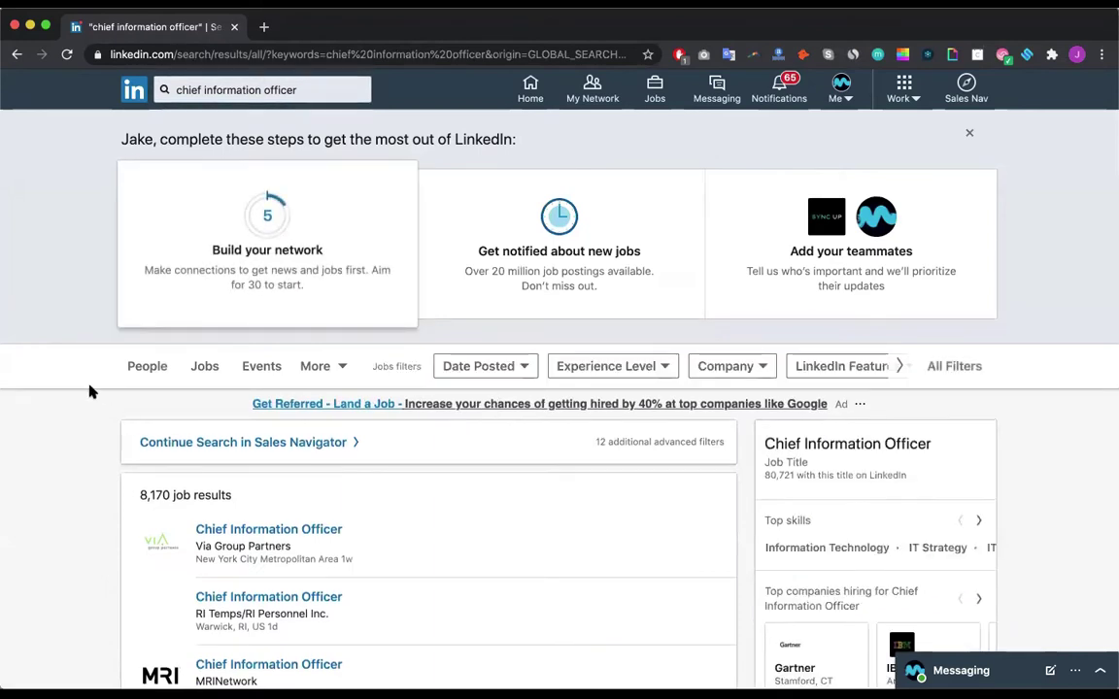
left_click(146, 373)
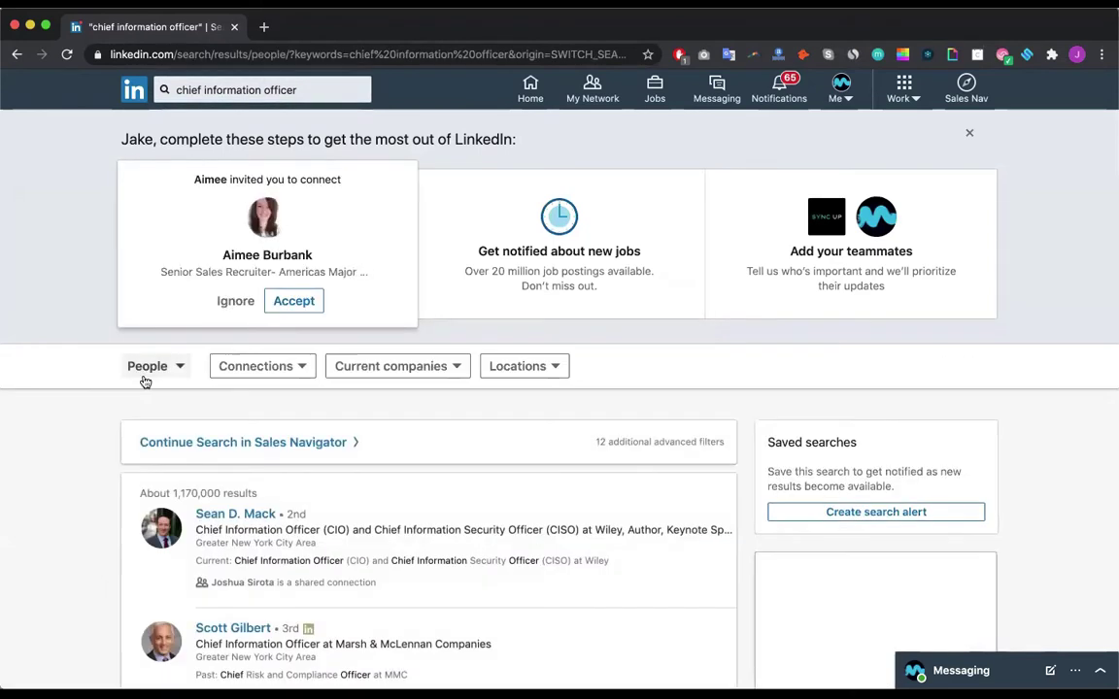
scroll(176, 388, "down", 3)
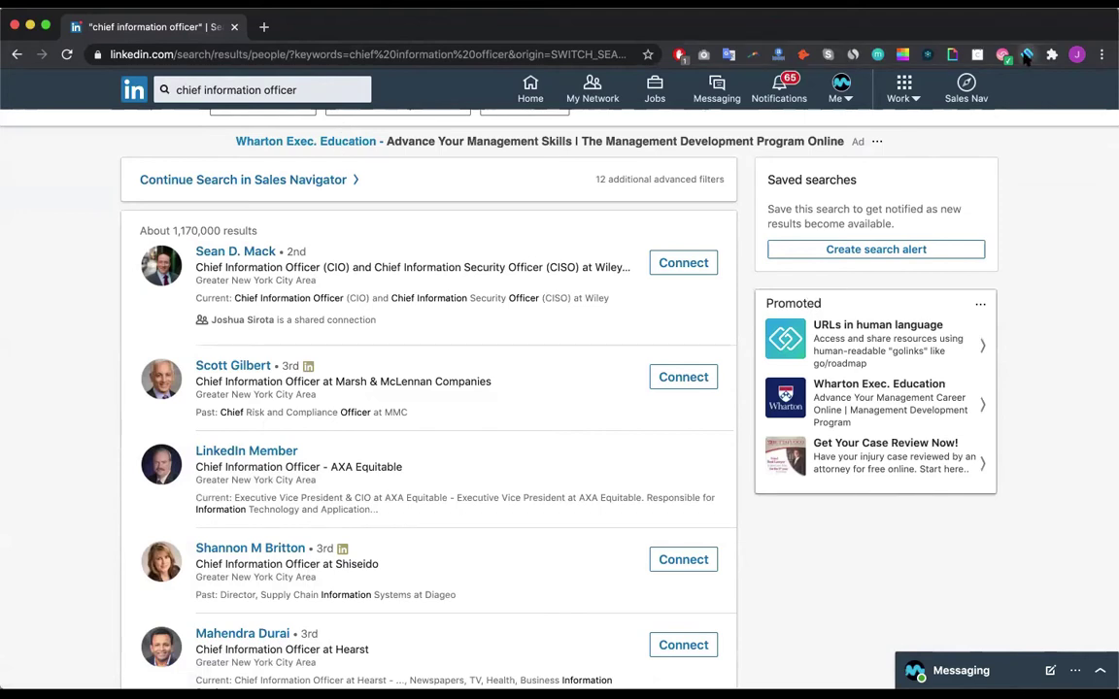
left_click(1028, 54)
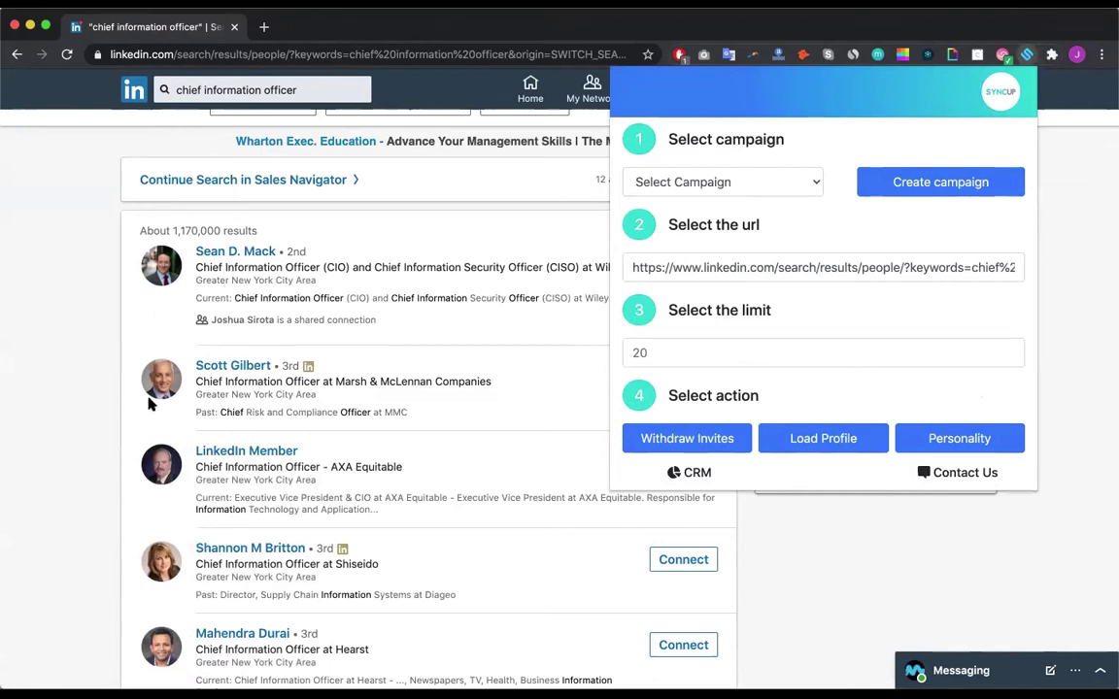
Step: Create a new Sync Up campaign named 'Chief Information Officers' for the CIO search
scroll(273, 448, "down", 5)
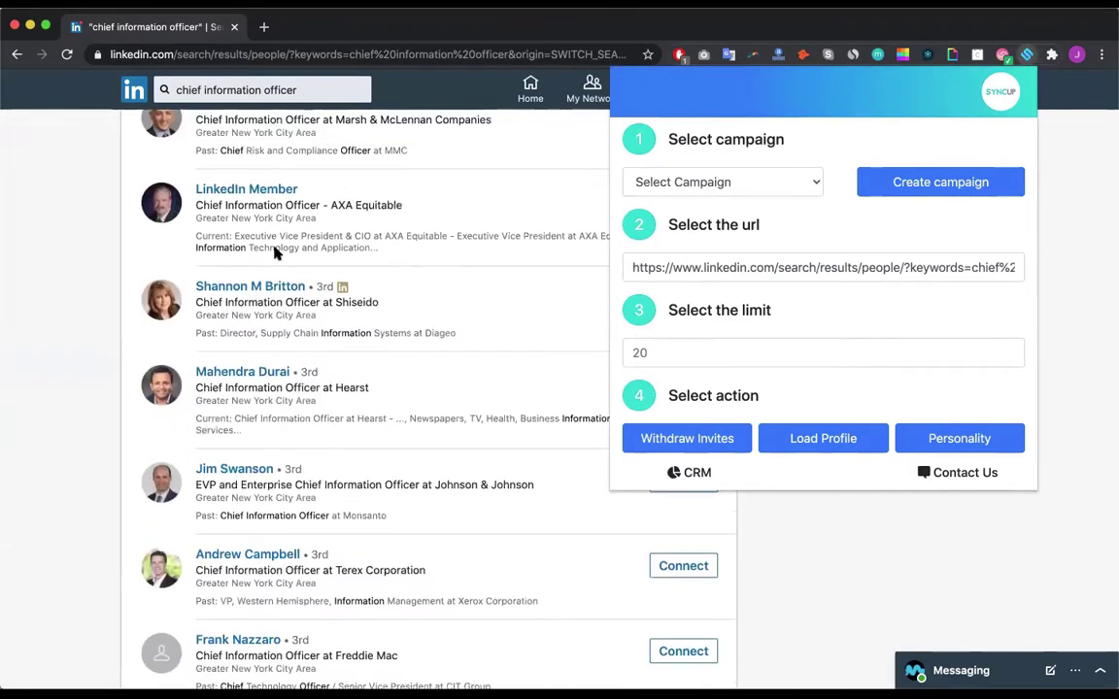
scroll(274, 253, "up", 9)
scroll(485, 214, "down", 4)
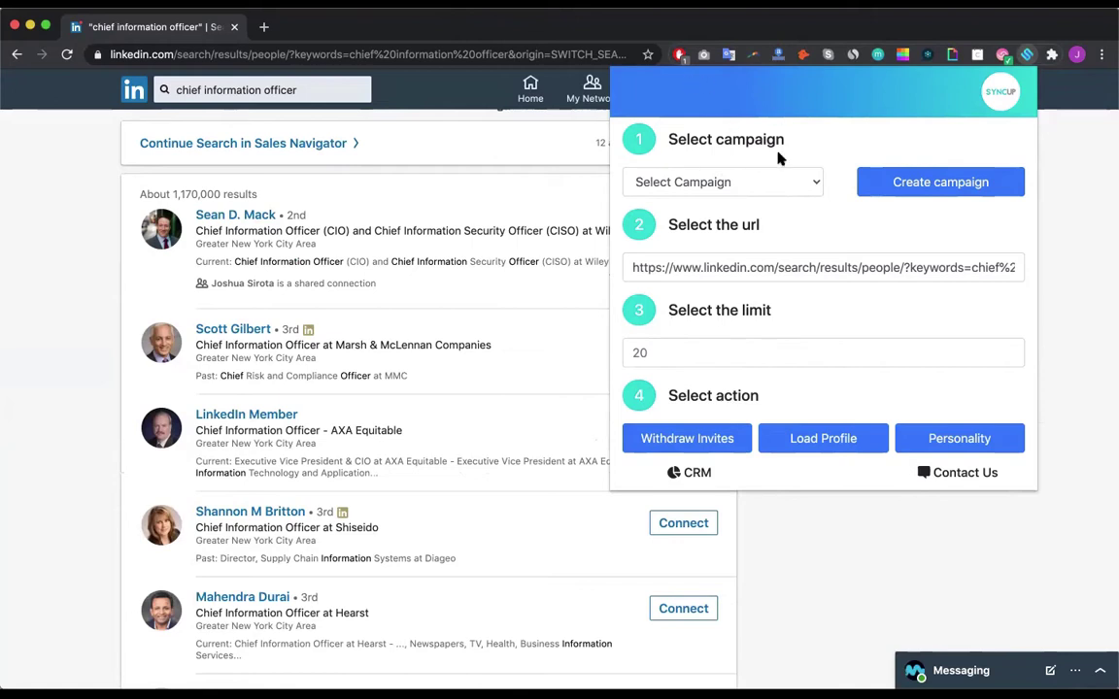
left_click(682, 183)
left_click(814, 179)
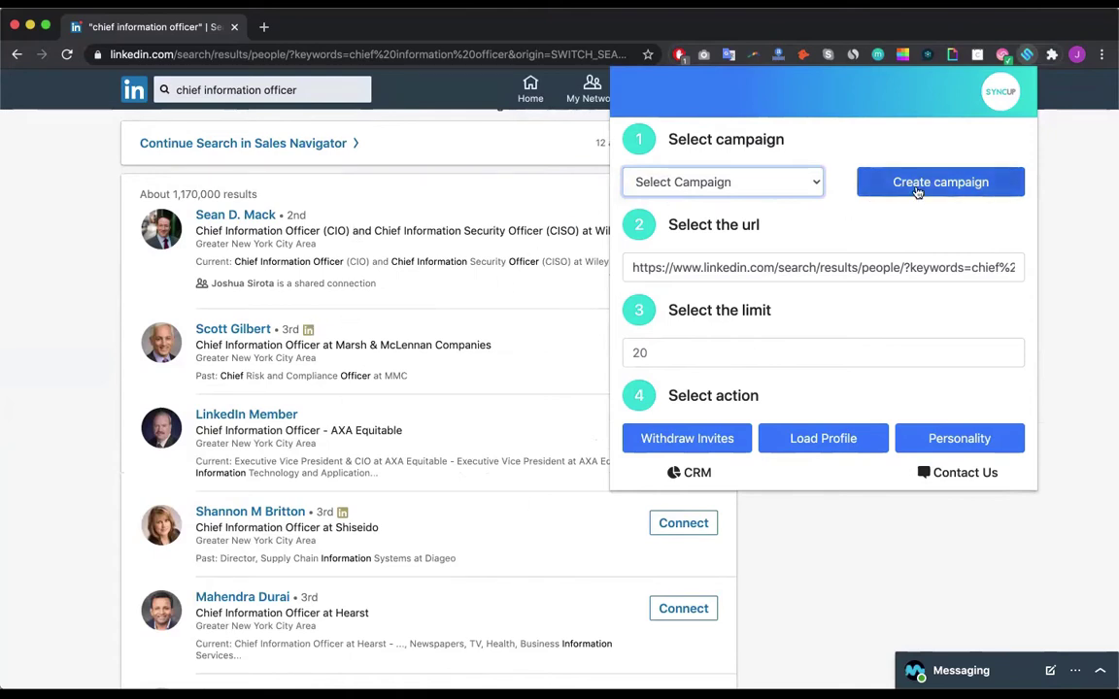
left_click(880, 182)
left_click(778, 156)
type("Chi")
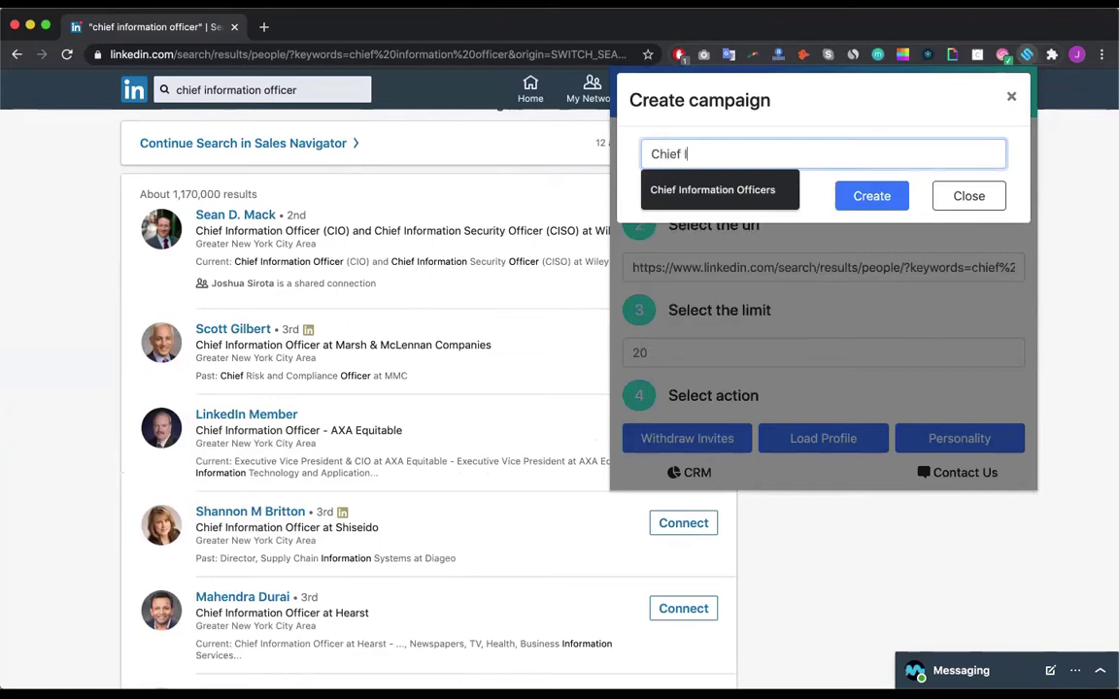
type("ef I")
left_click(725, 189)
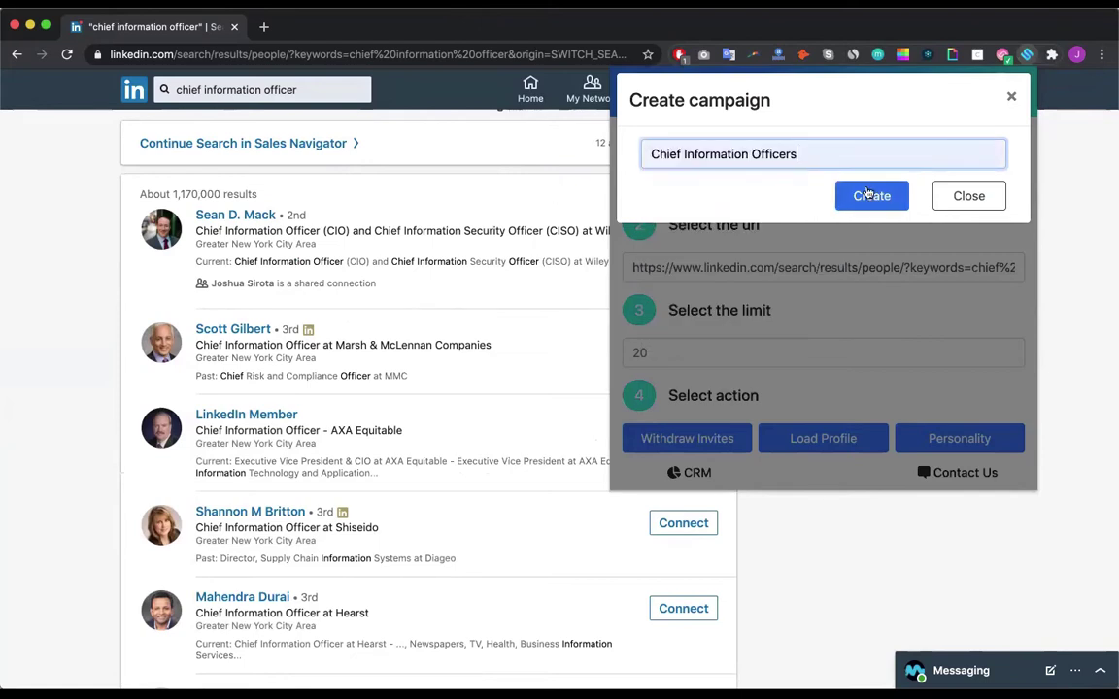
left_click(868, 193)
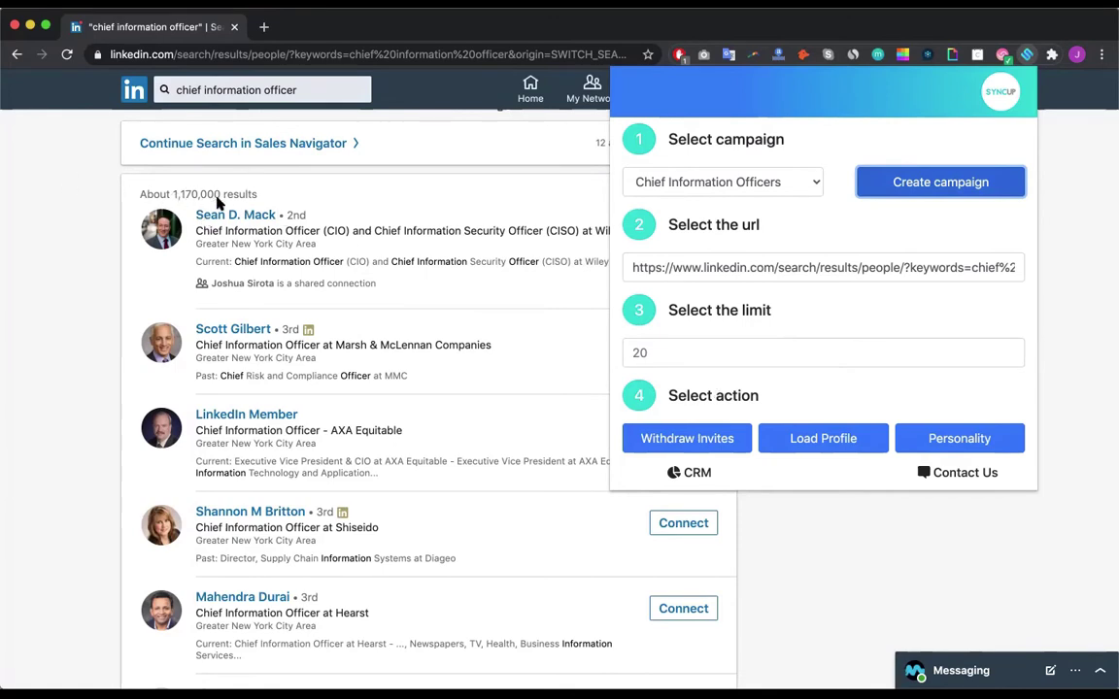
Step: Retype the profile limit in the 'Select the limit' field, entering 10 and then 20
scroll(204, 204, "down", 3)
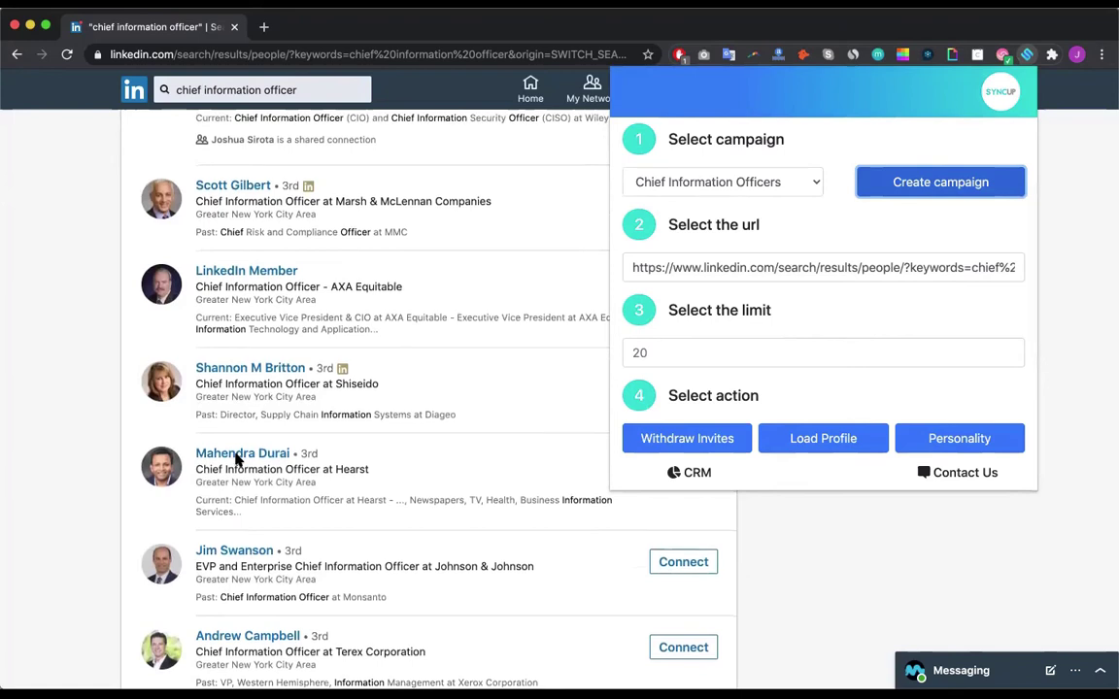
scroll(237, 458, "down", 10)
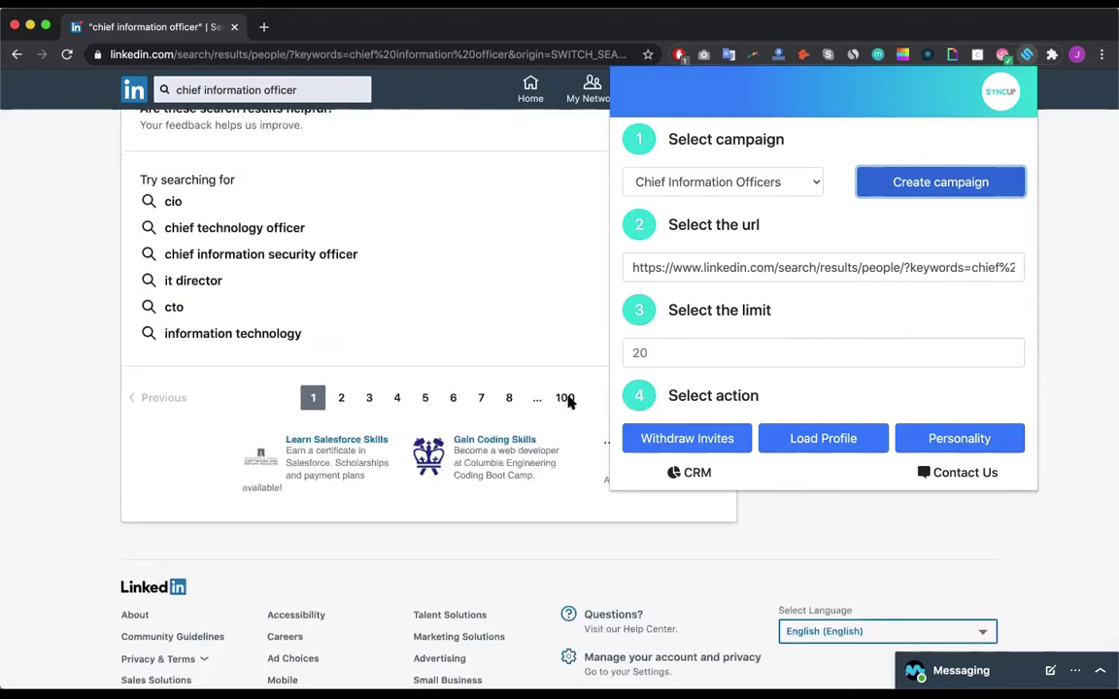
scroll(500, 350, "up", 14)
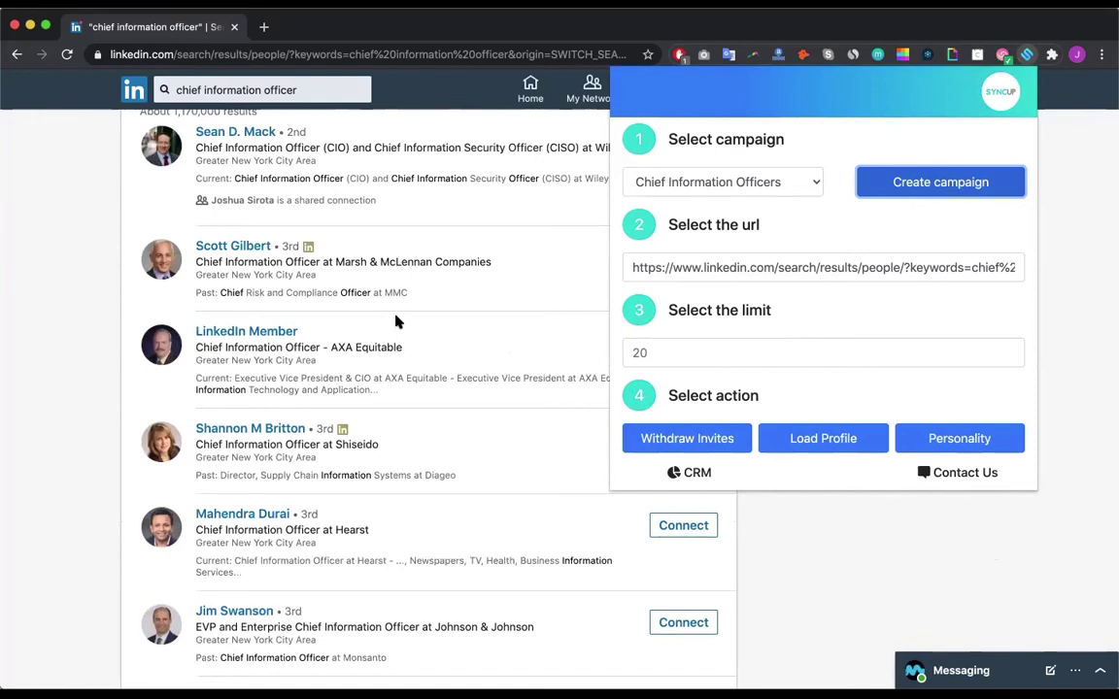
left_click(695, 353)
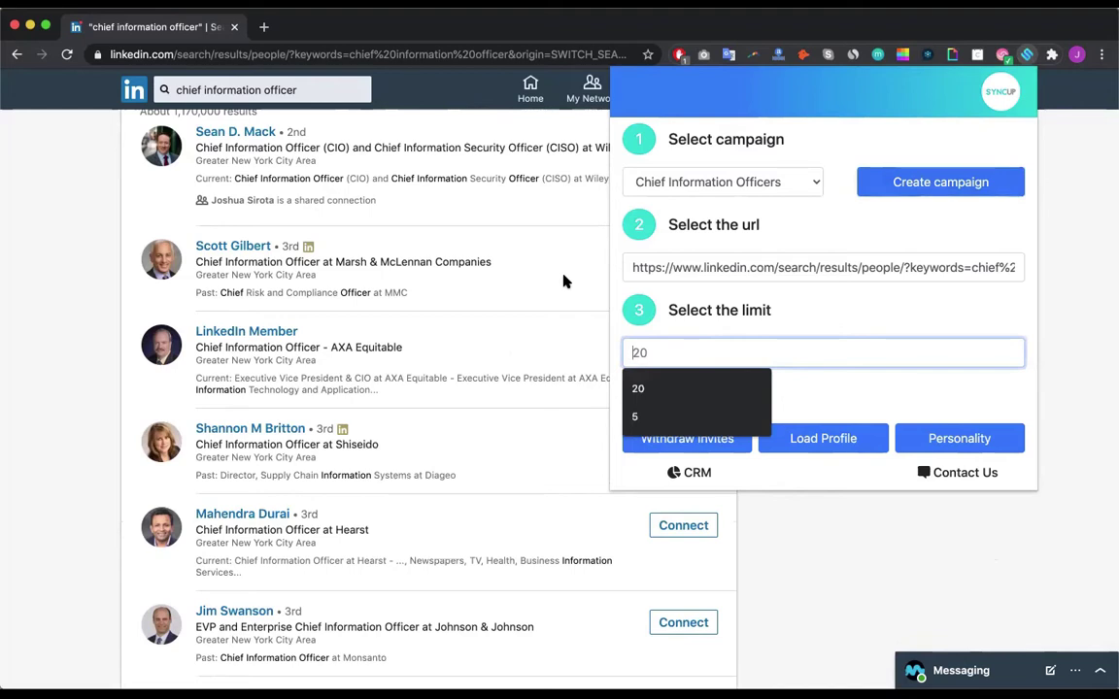
type("10")
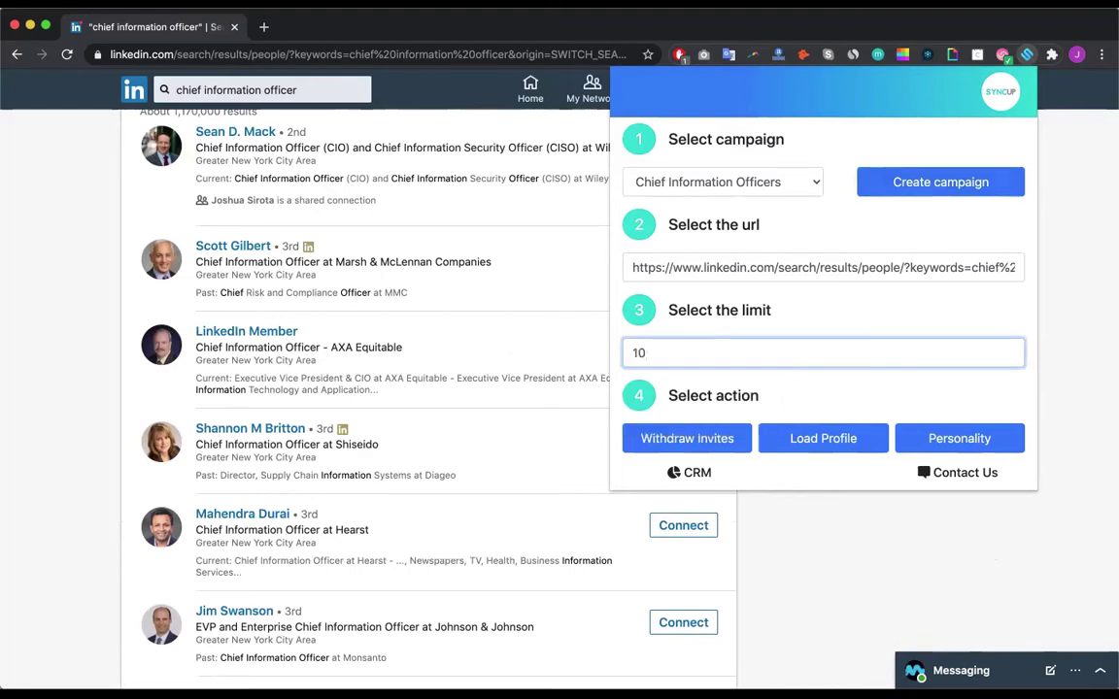
scroll(370, 431, "up", 4)
scroll(331, 500, "down", 2)
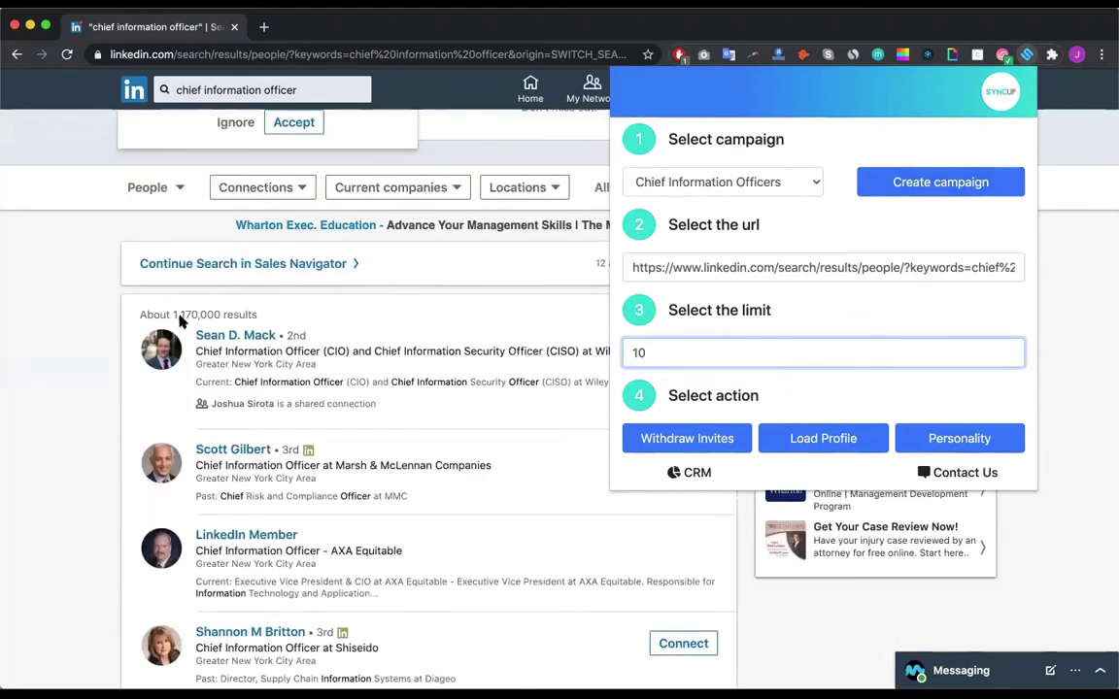
double_click(670, 348)
type("20")
Step: Load the CIO search-result profiles into the campaign, then view the Sync Up dashboard
left_click(829, 439)
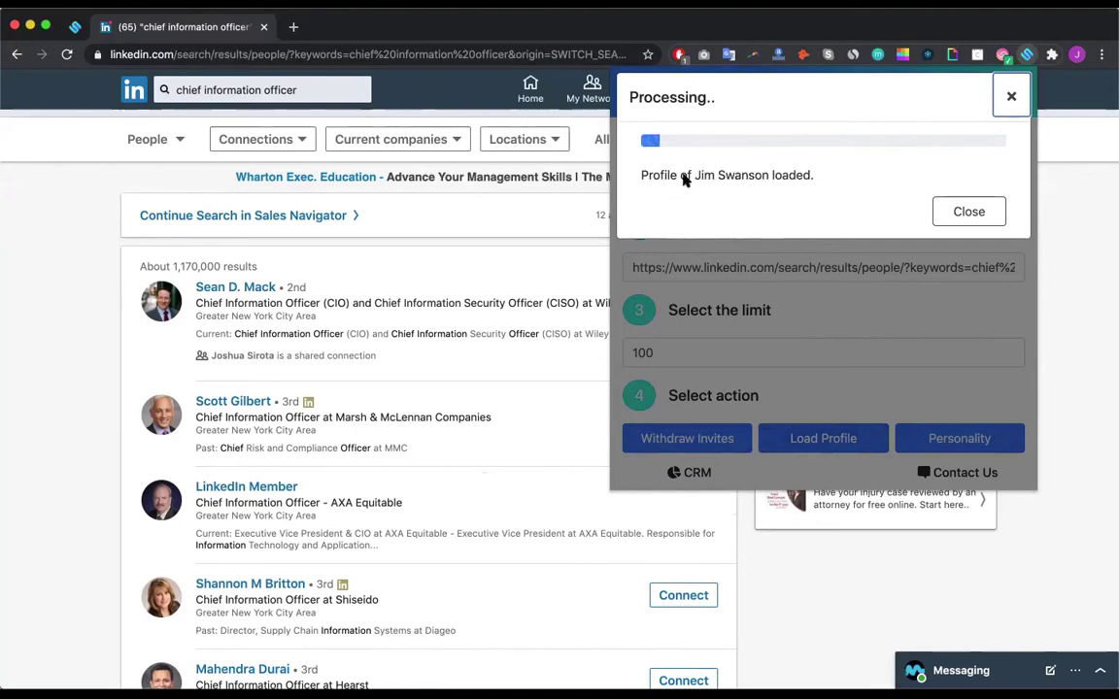
left_click(75, 27)
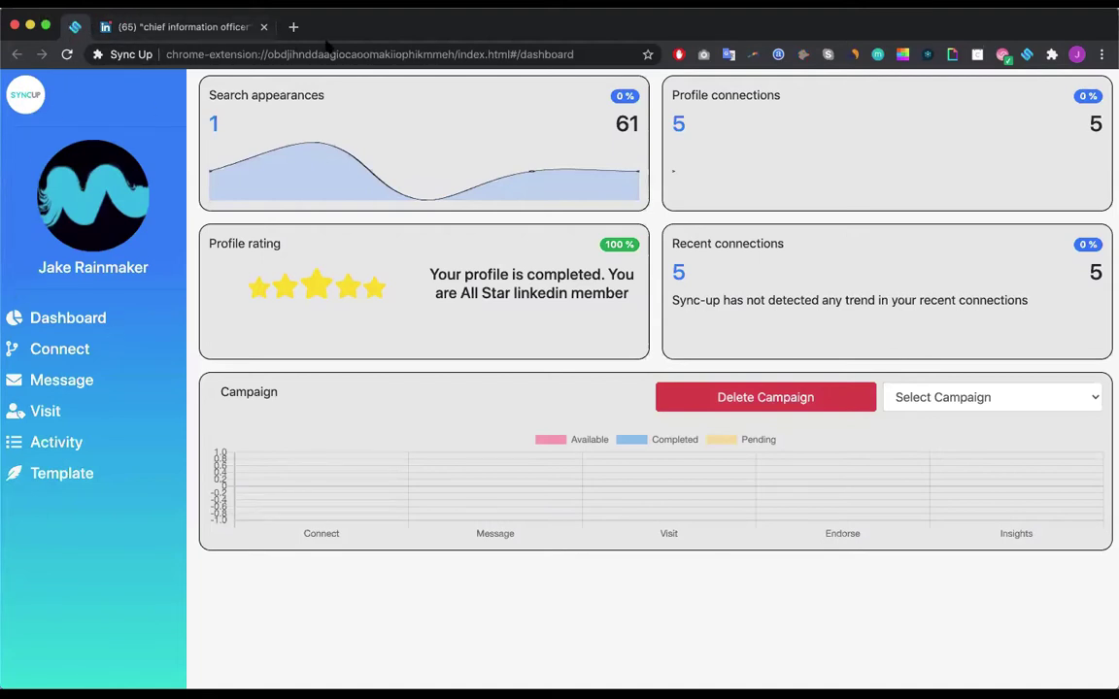
Step: Open the Sync Up CRM dashboard and select the Chief Information Officers campaign chart
left_click(1027, 55)
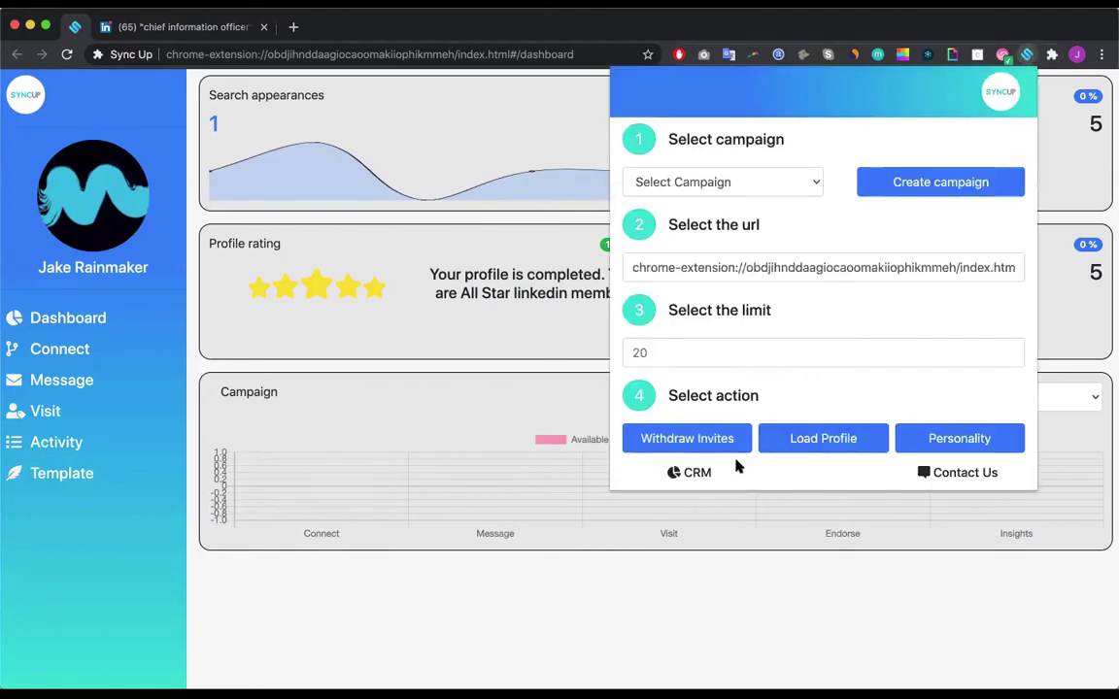
left_click(696, 474)
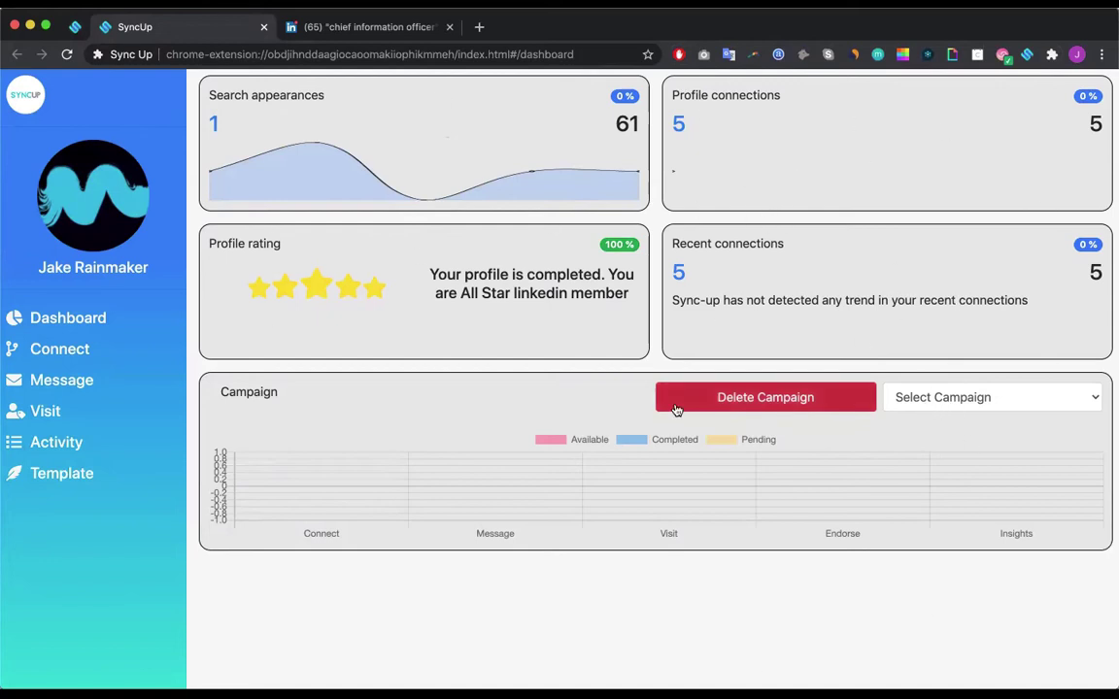
left_click(989, 401)
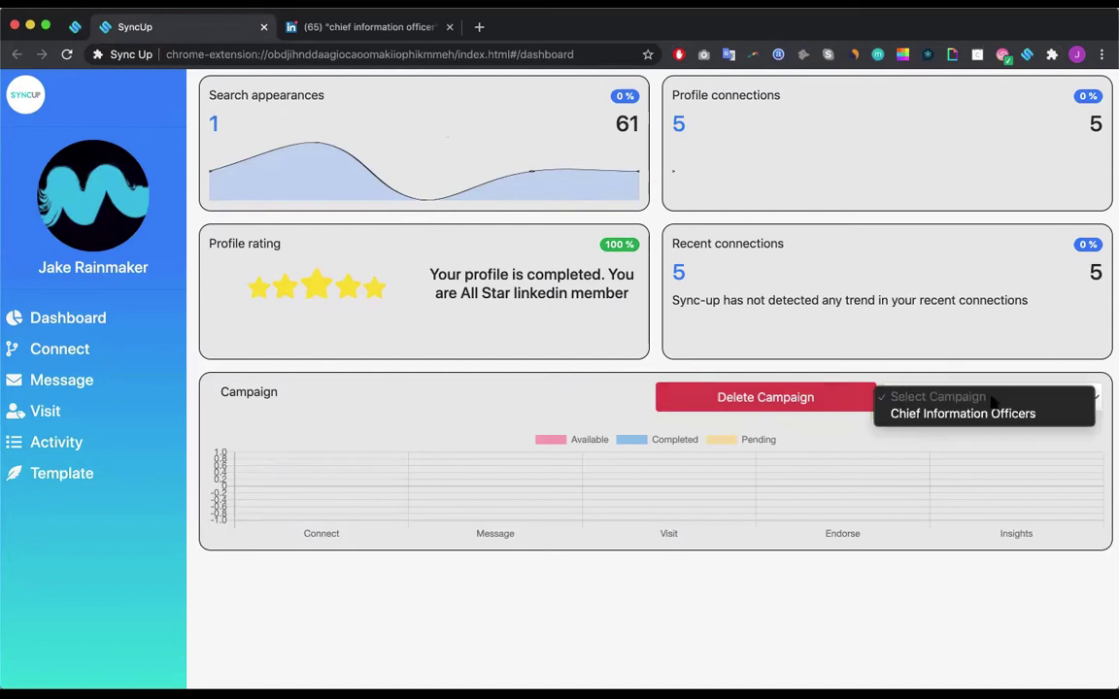
left_click(908, 414)
scroll(850, 528, "down", 3)
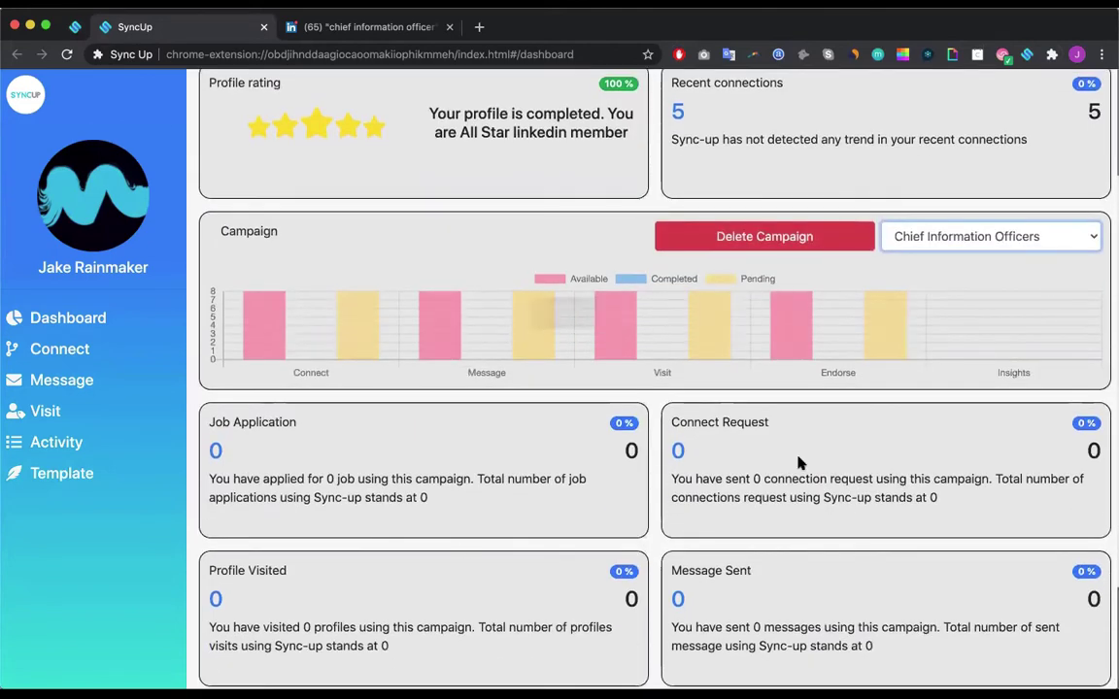
scroll(709, 282, "down", 3)
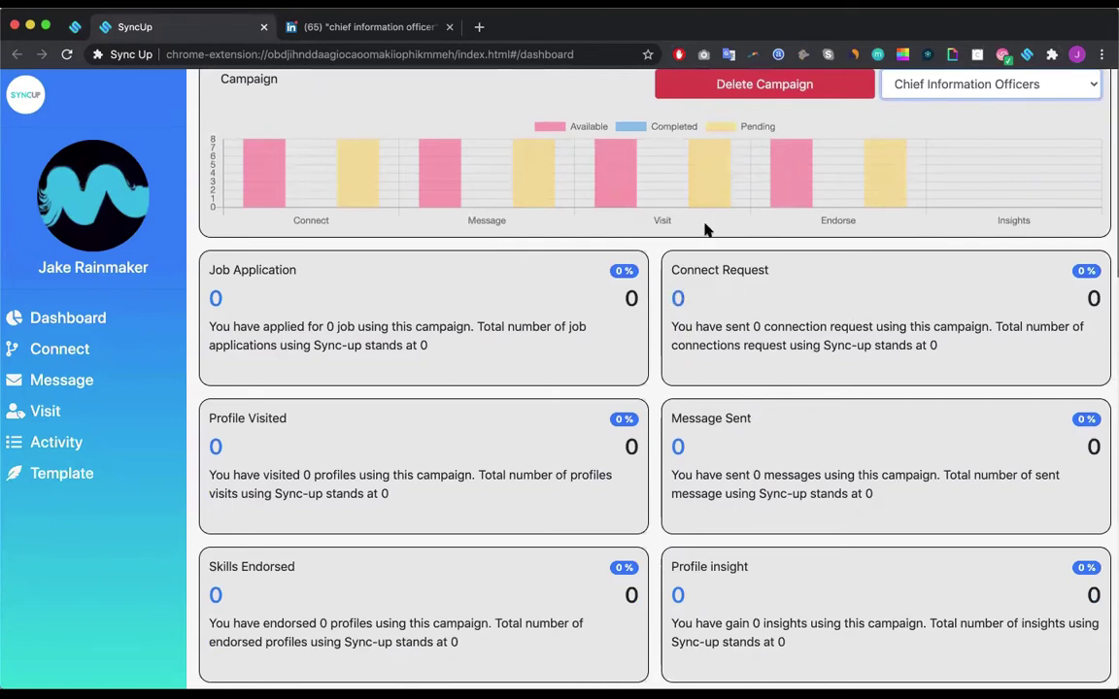
left_click(1097, 300)
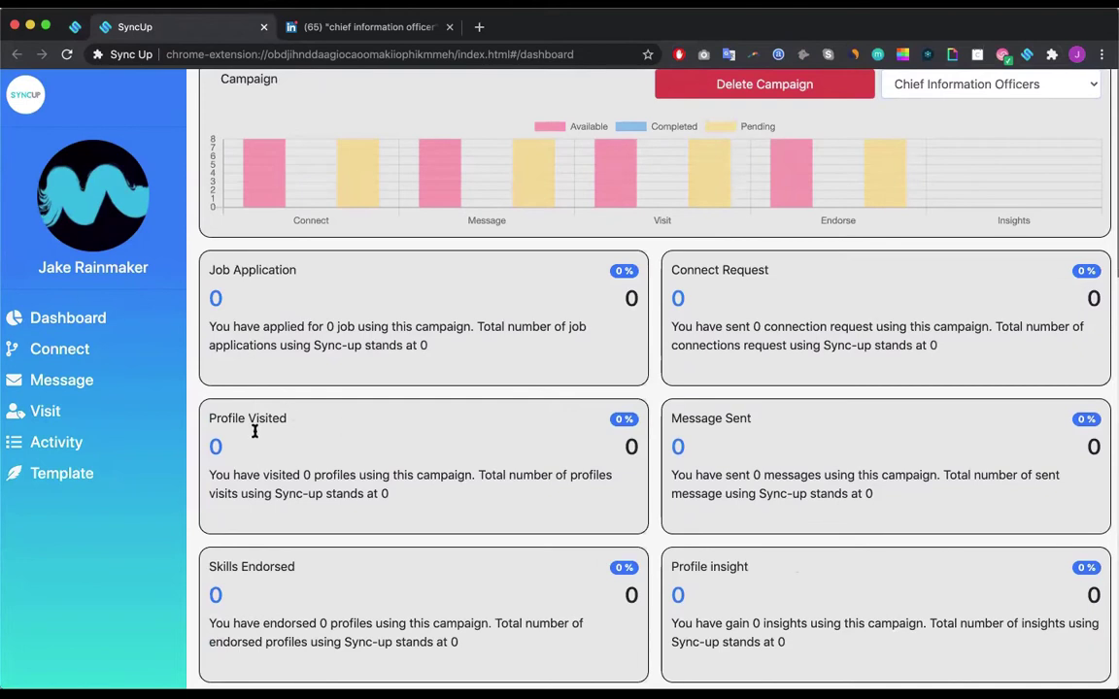
scroll(333, 228, "up", 5)
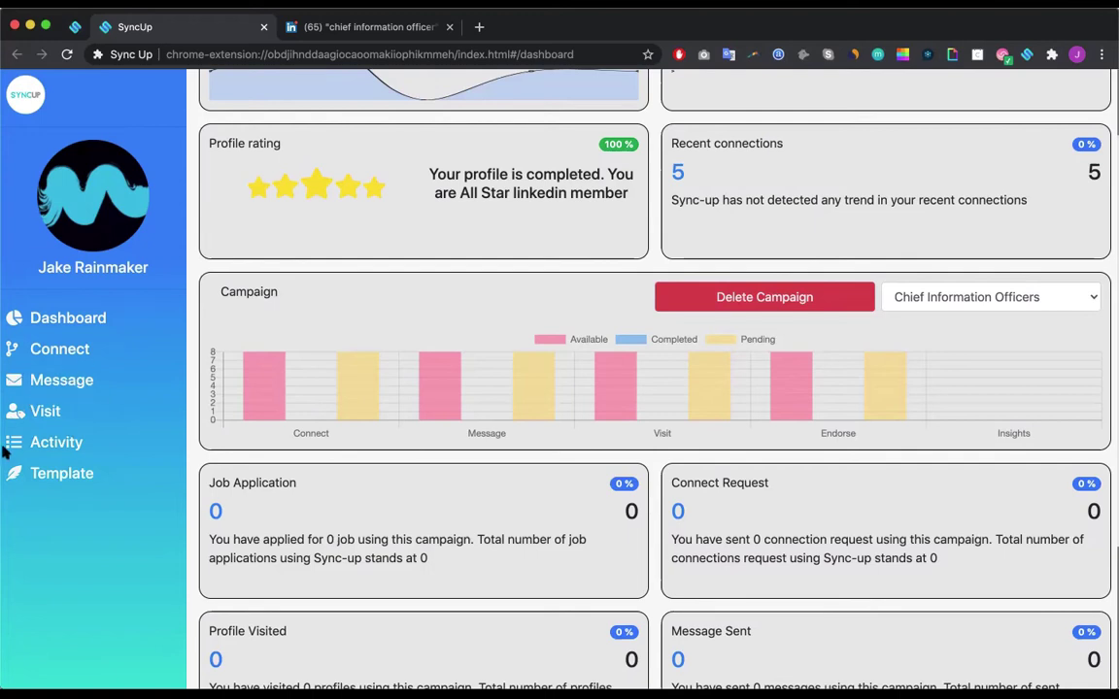
Step: On the Connect page, compose the intro from First Name, Last Name, Position and Company placeholders
left_click(56, 412)
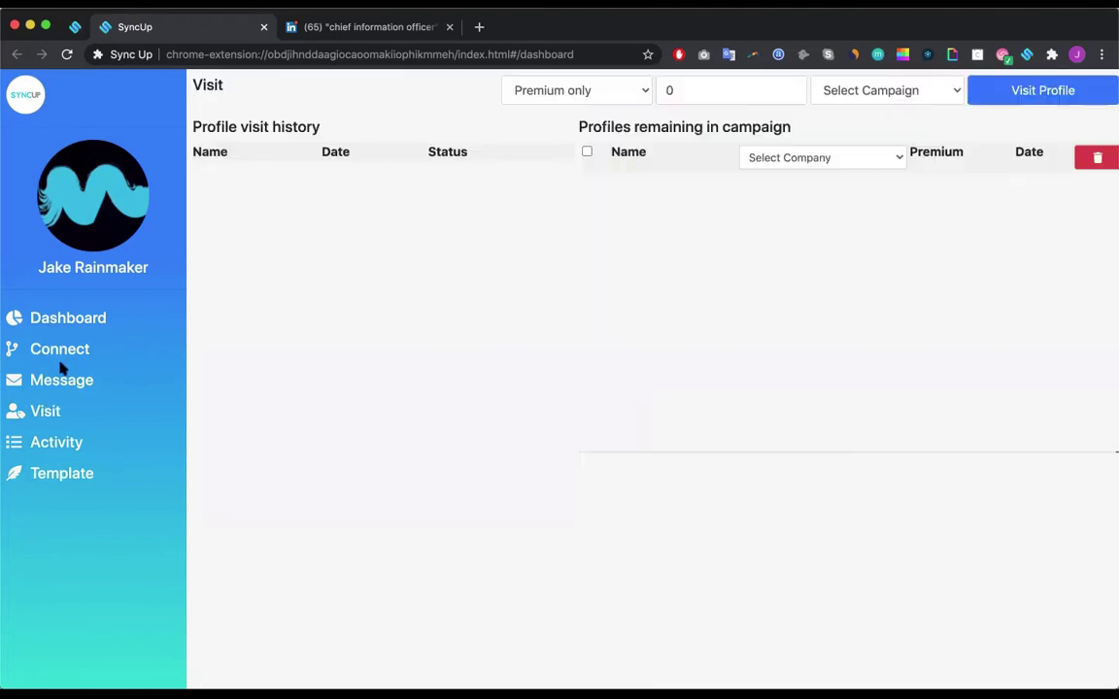
left_click(59, 350)
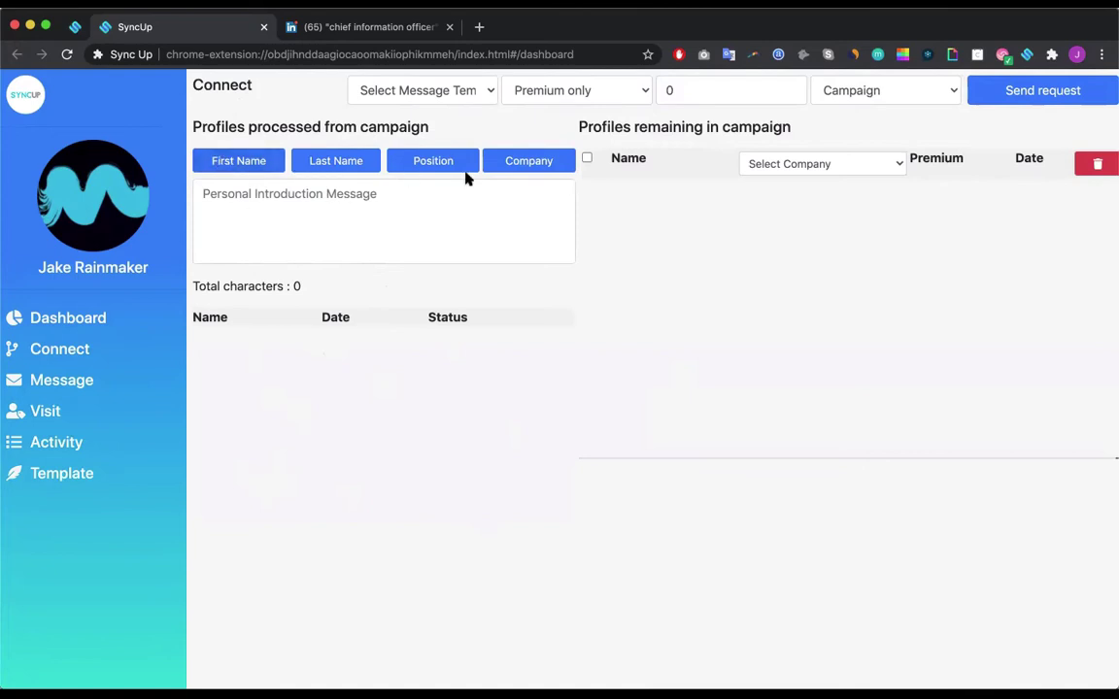
left_click(264, 194)
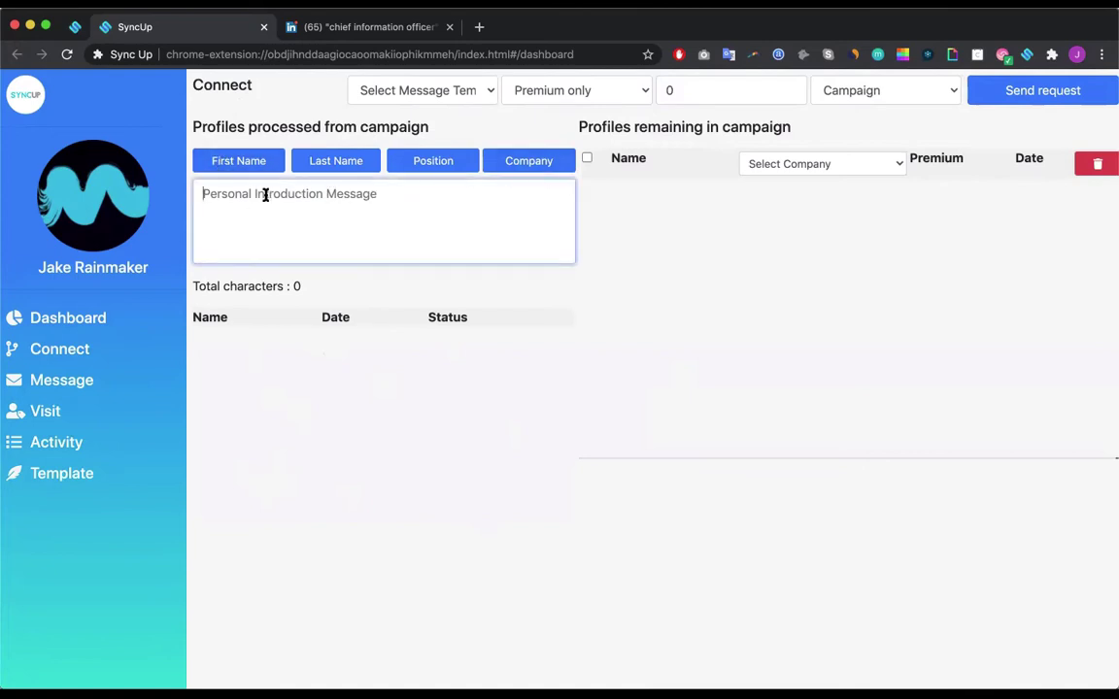
left_click(240, 160)
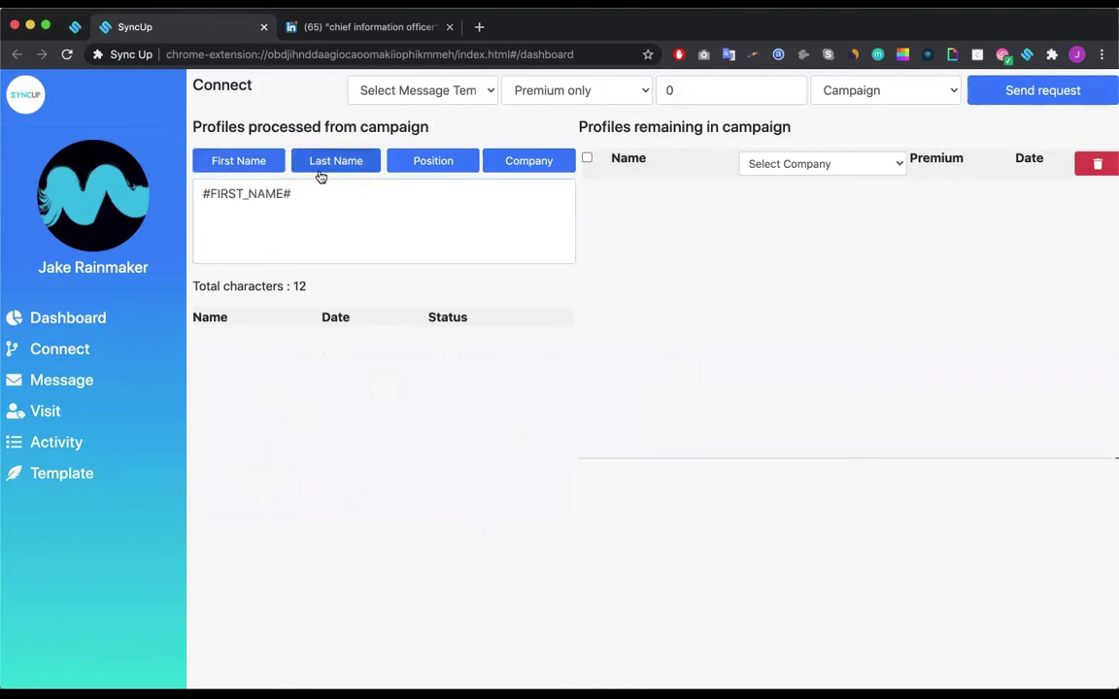
left_click(335, 163)
left_click(428, 164)
left_click(543, 160)
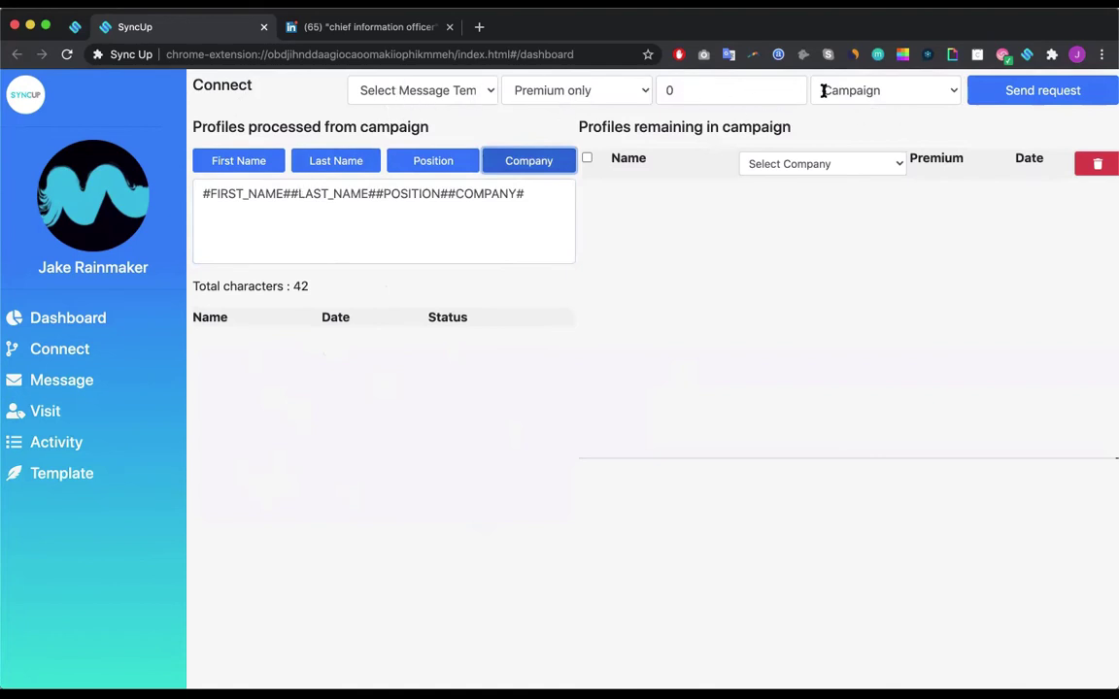
Step: Pick the Chief Information Officers campaign on the Connect page and review its profiles
left_click(881, 91)
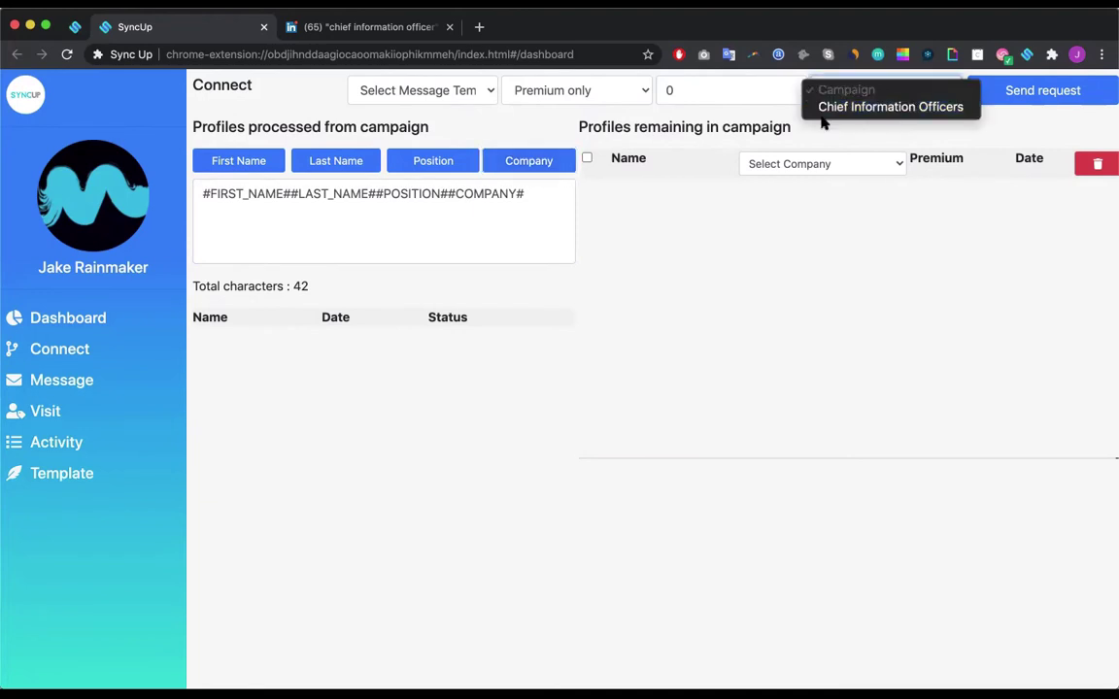
left_click(878, 108)
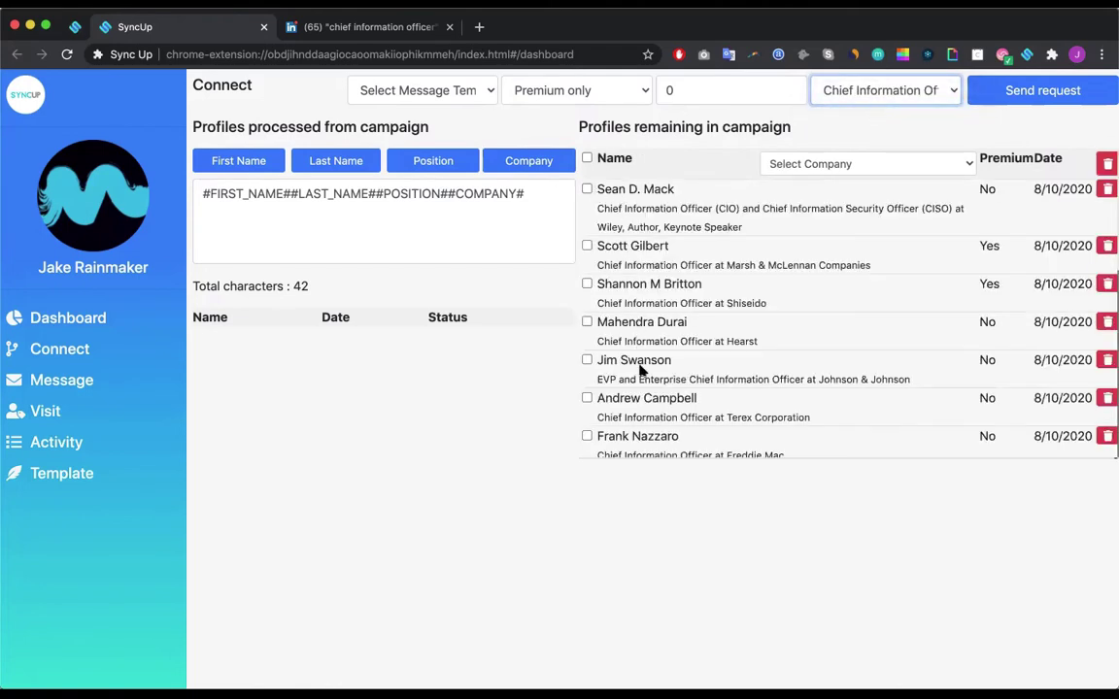
scroll(642, 367, "down", 5)
scroll(649, 401, "down", 5)
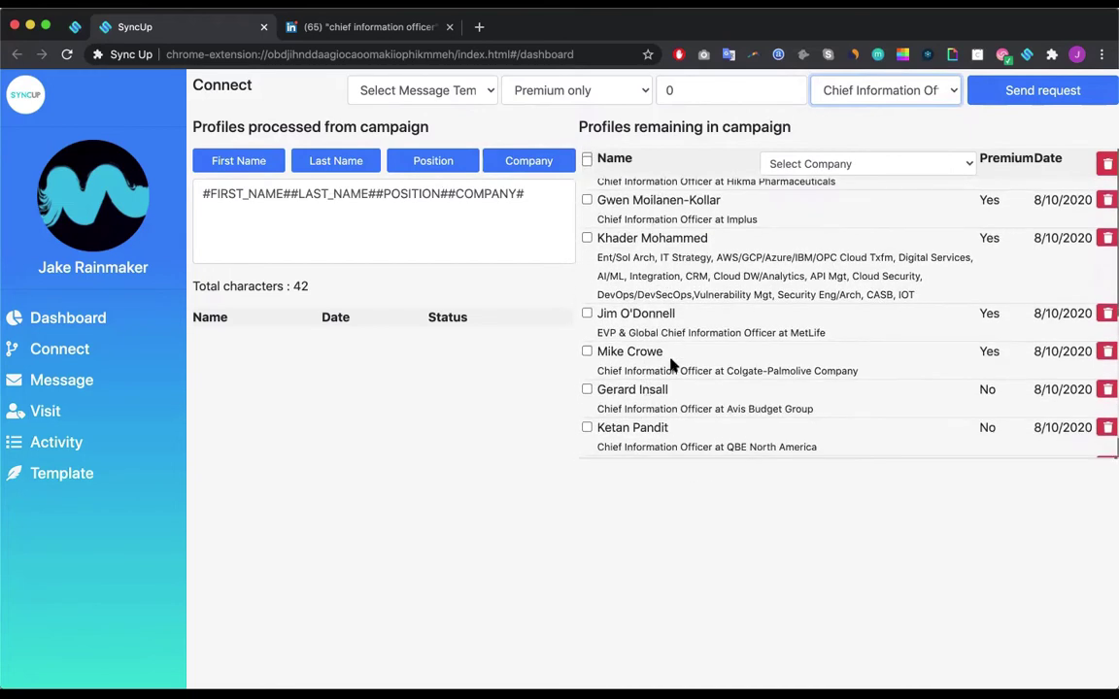
scroll(669, 362, "down", 1)
scroll(680, 279, "down", 1)
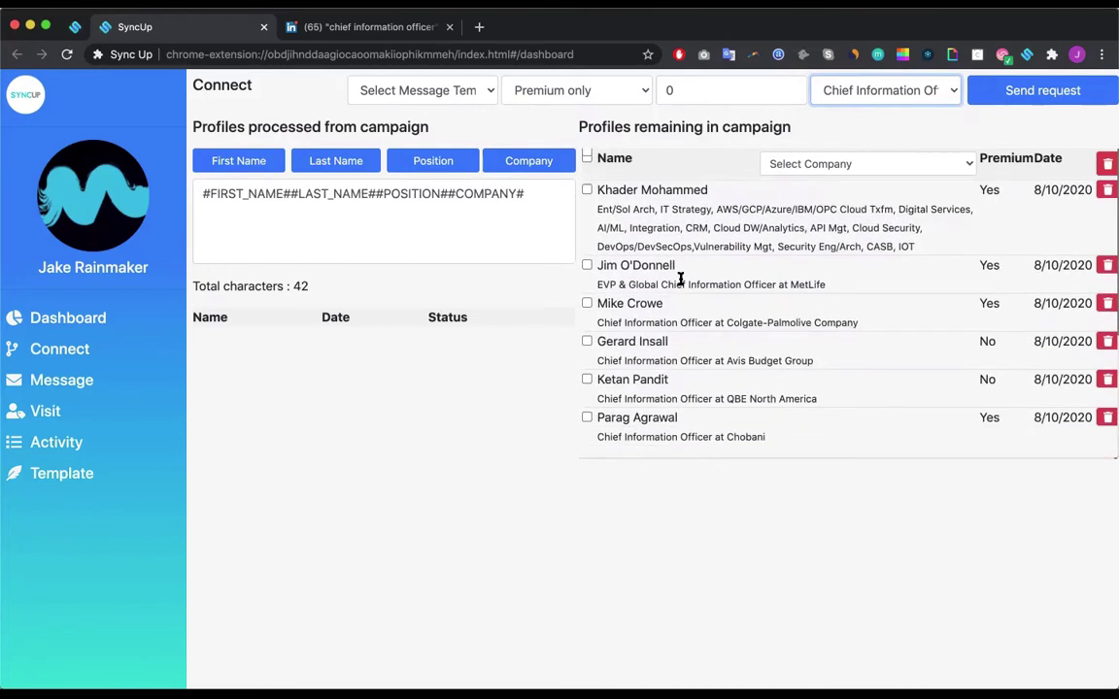
left_click(665, 482)
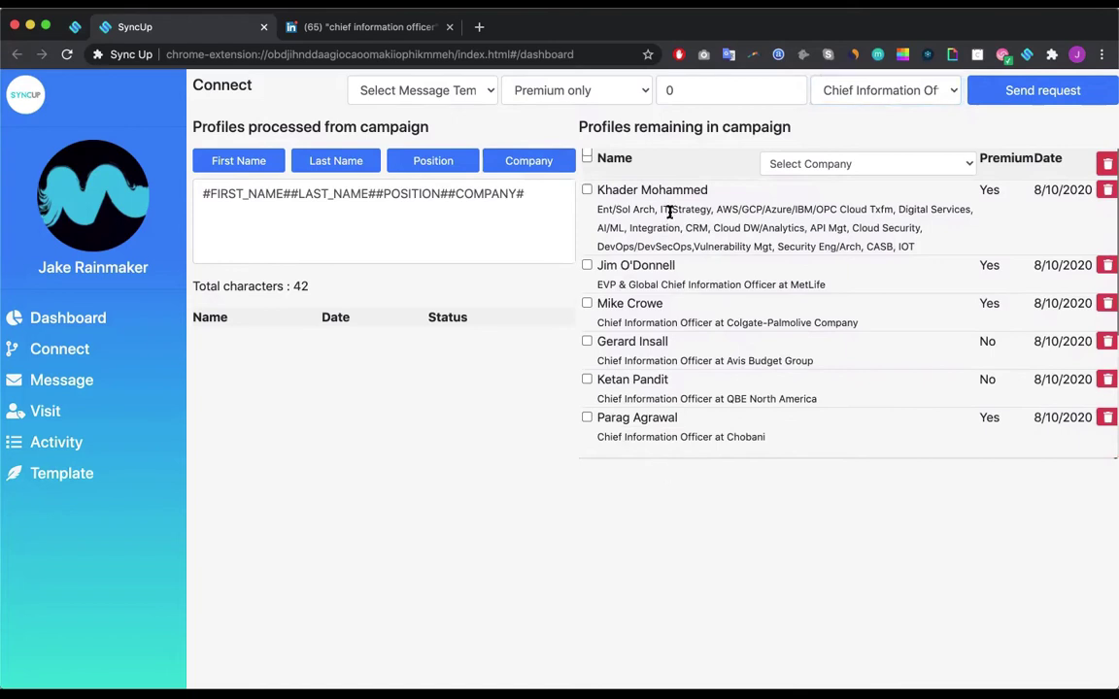
scroll(669, 210, "up", 10)
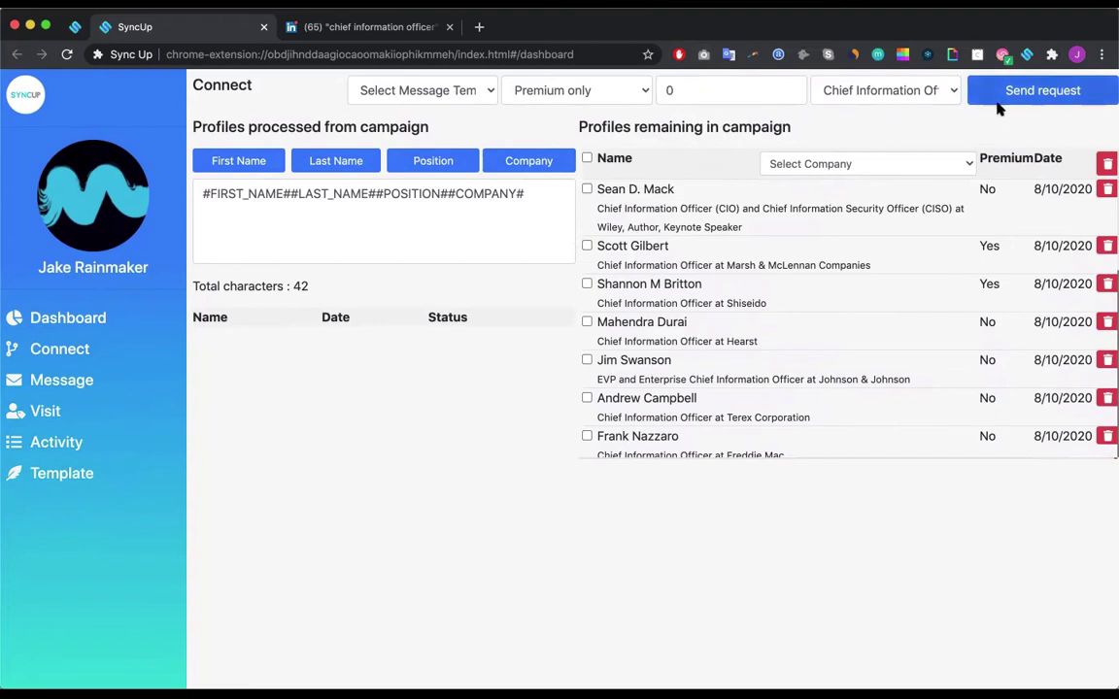
Step: Set the number of profiles to send connection requests to as 5
left_click(718, 97)
key("BackSpace")
type("1")
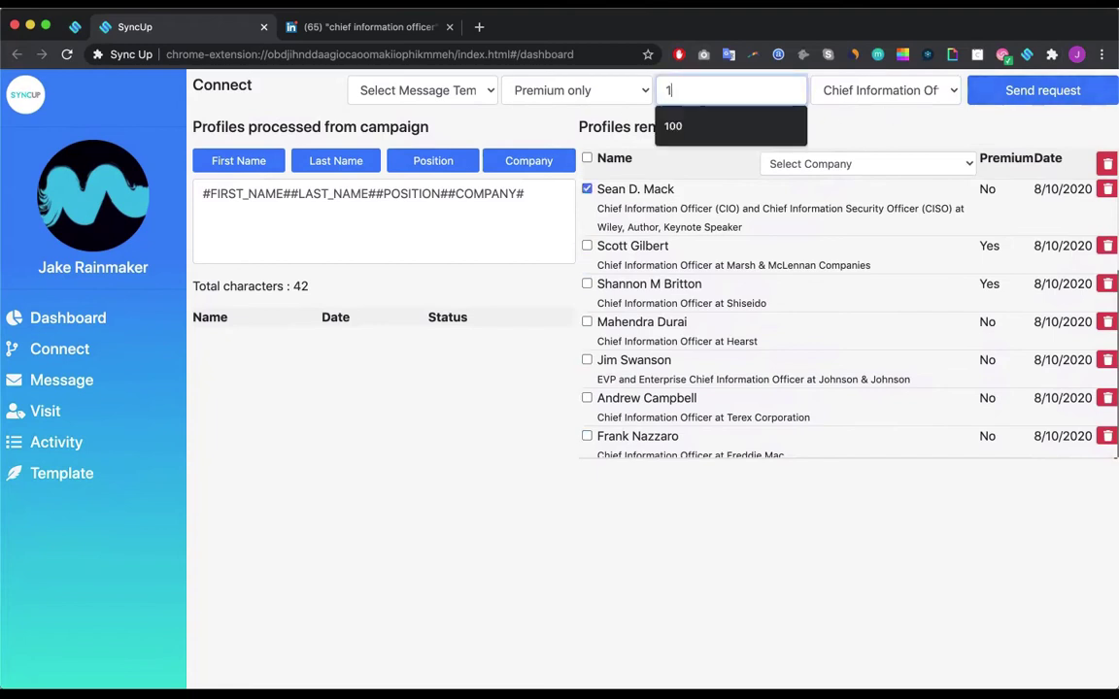
type("0")
key("BackSpace")
key("BackSpace")
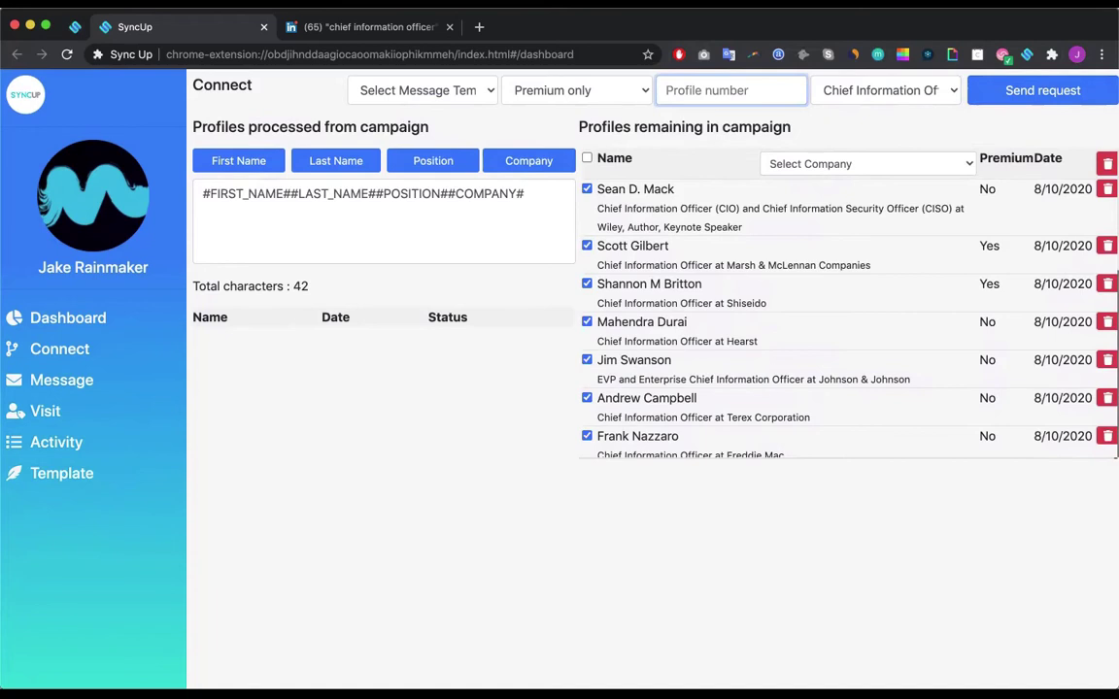
type("50")
key("BackSpace")
type("30")
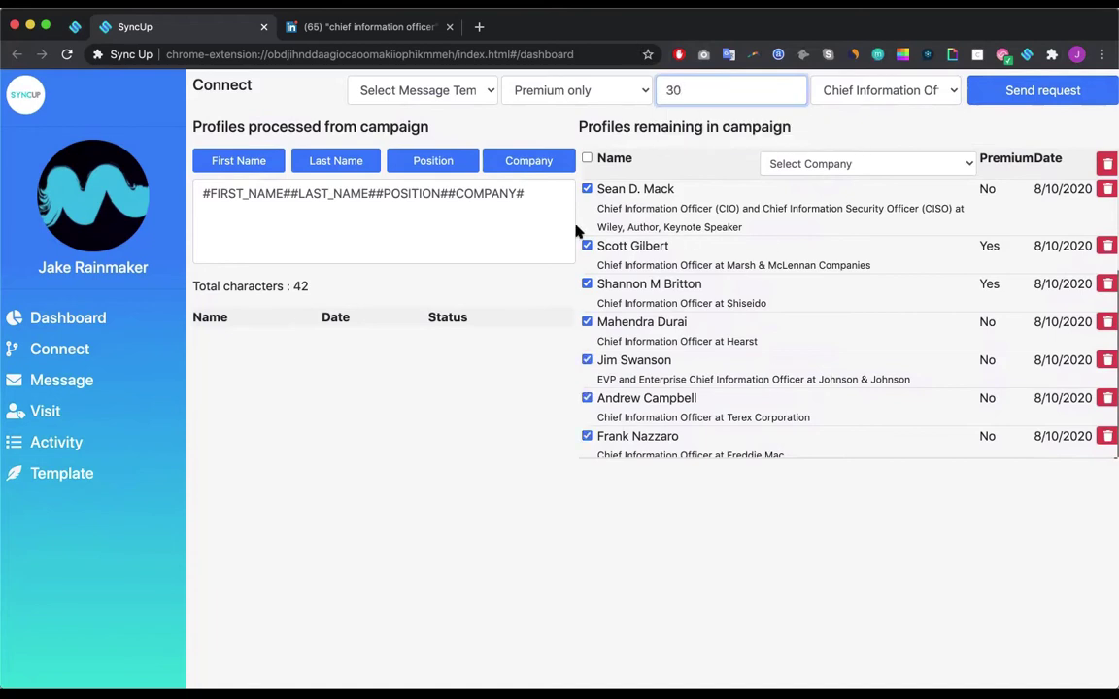
key("BackSpace")
key("BackSpace")
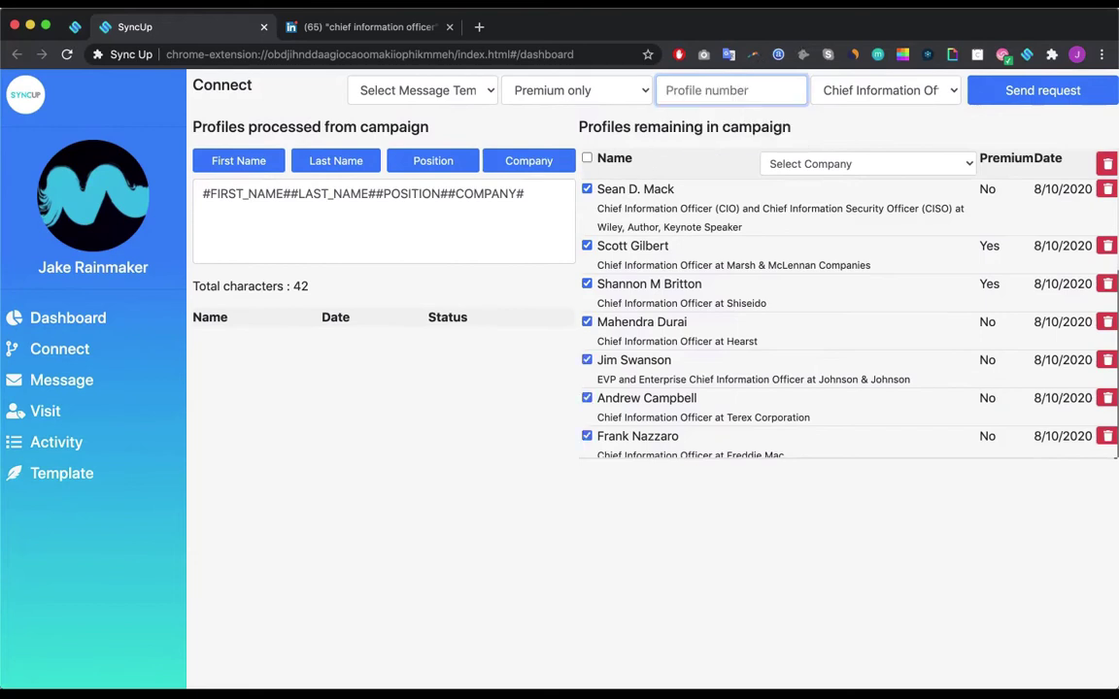
type("5")
Step: Change the Premium filter to Any, leaving the message template unselected, then go to Message
left_click(595, 96)
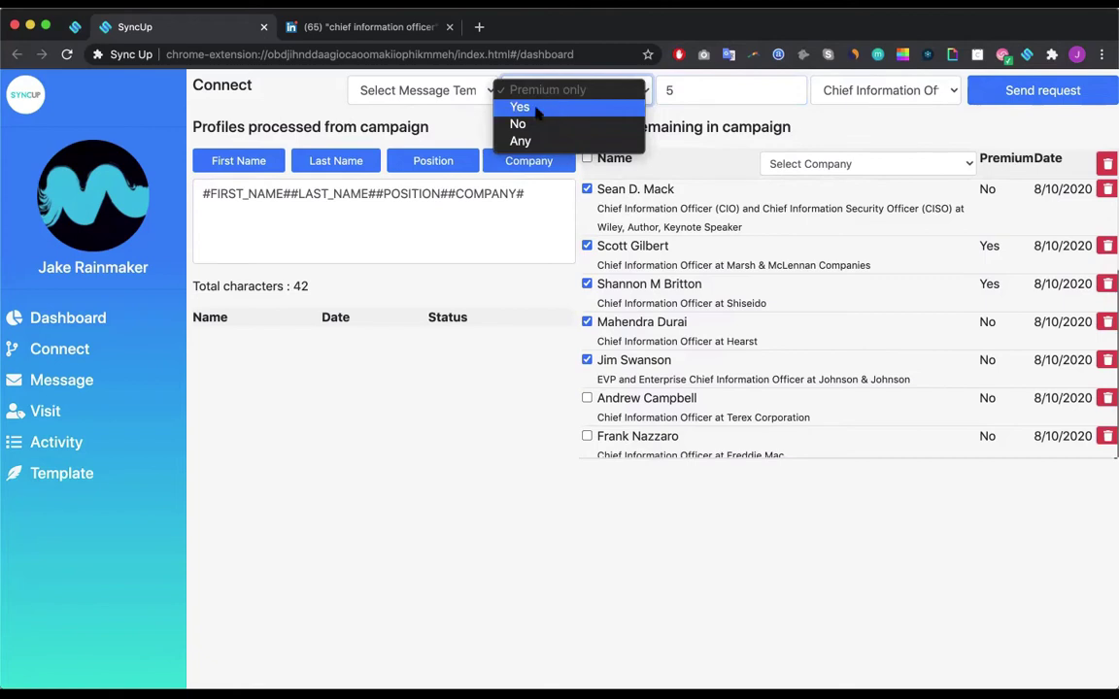
left_click(525, 113)
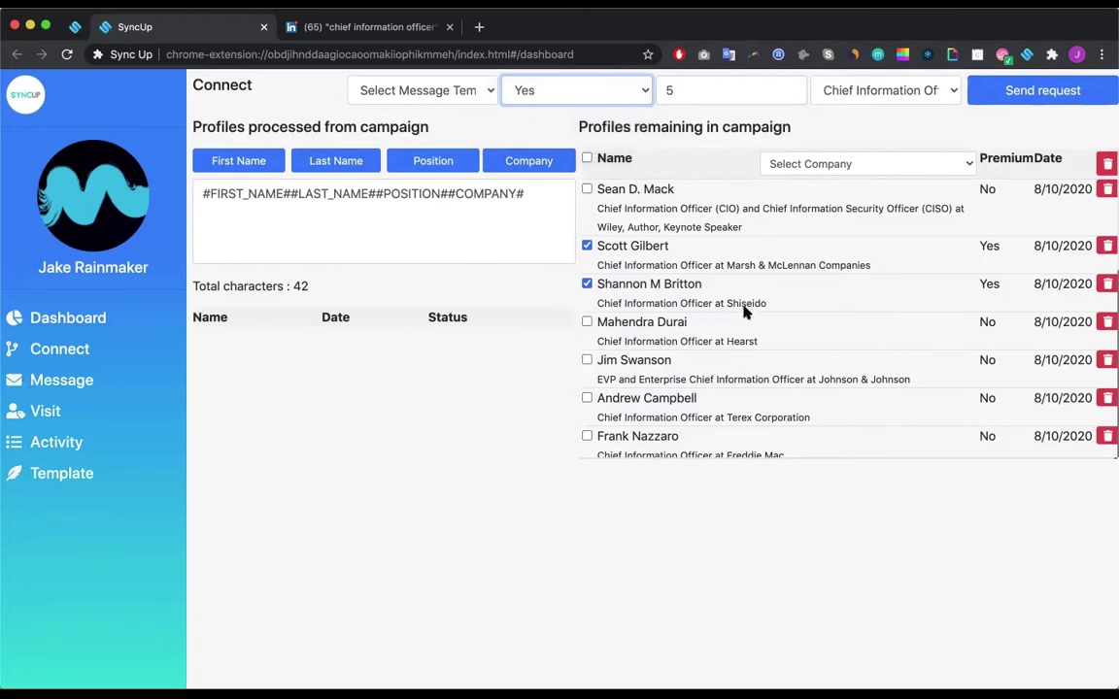
left_click(562, 97)
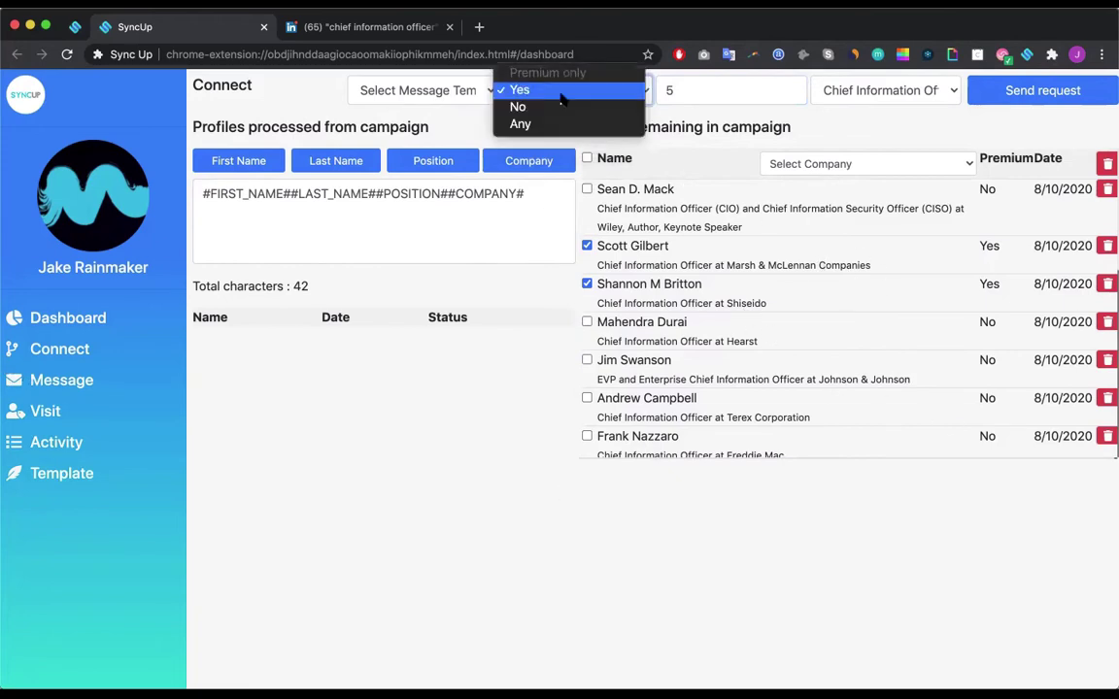
left_click(521, 123)
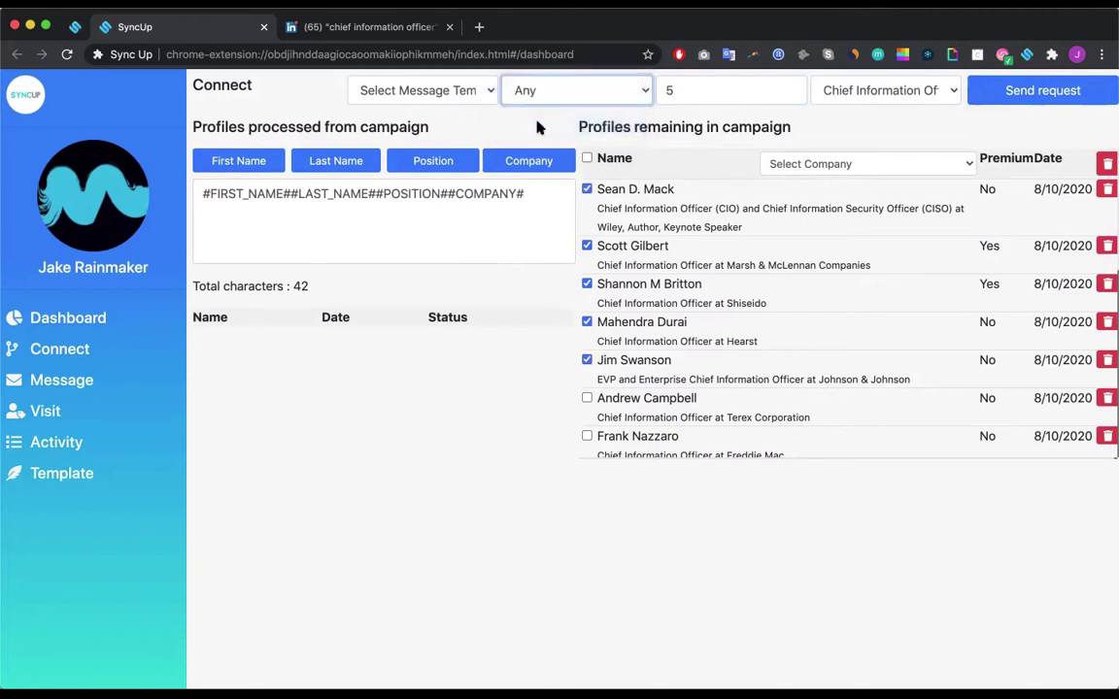
left_click(418, 91)
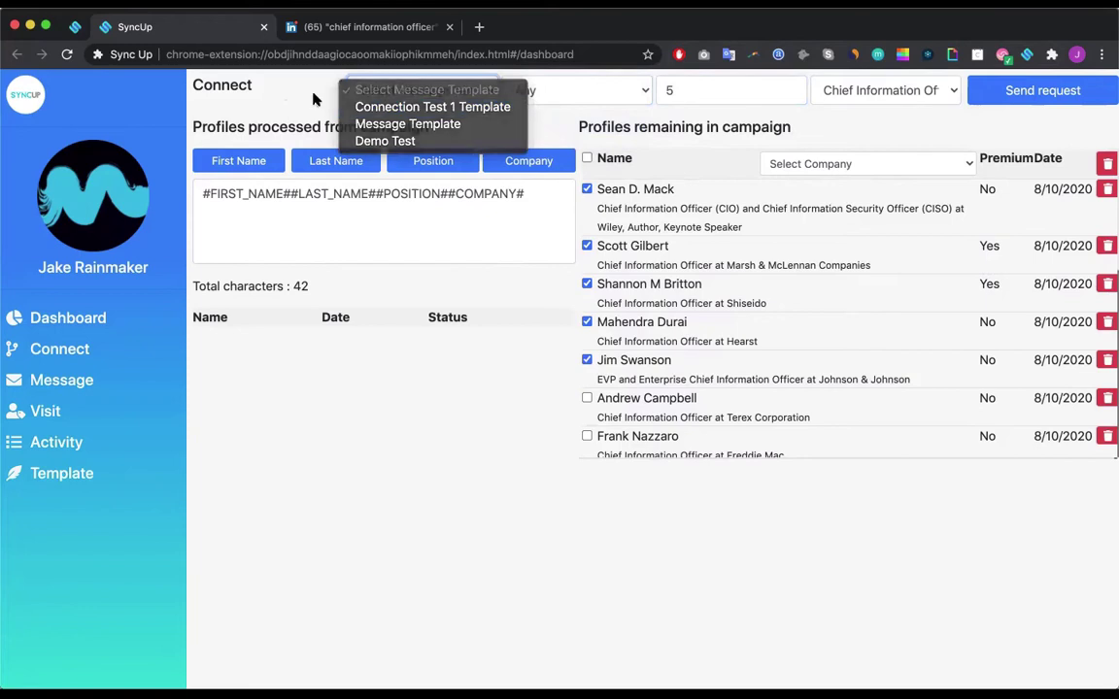
left_click(280, 79)
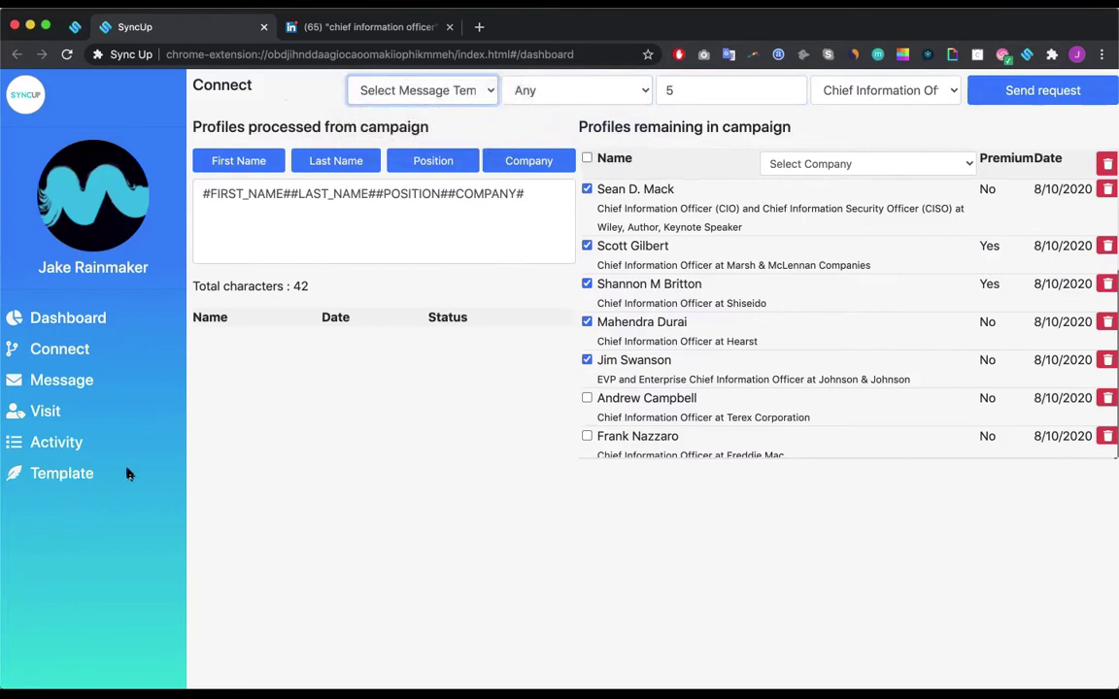
left_click(292, 192)
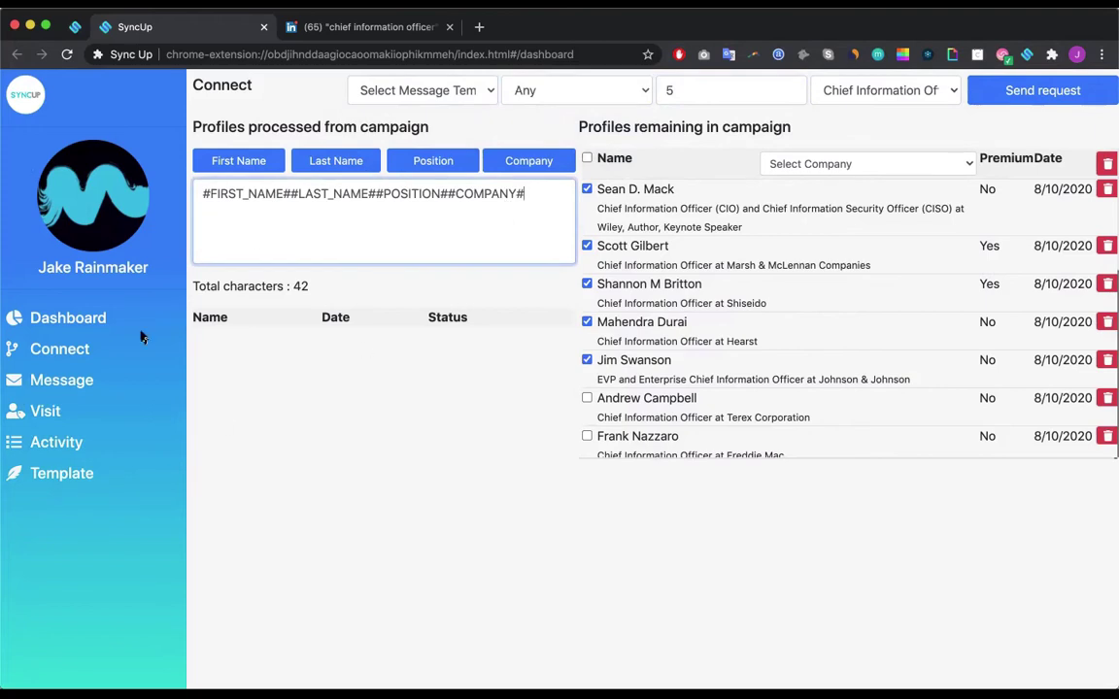
left_click(41, 378)
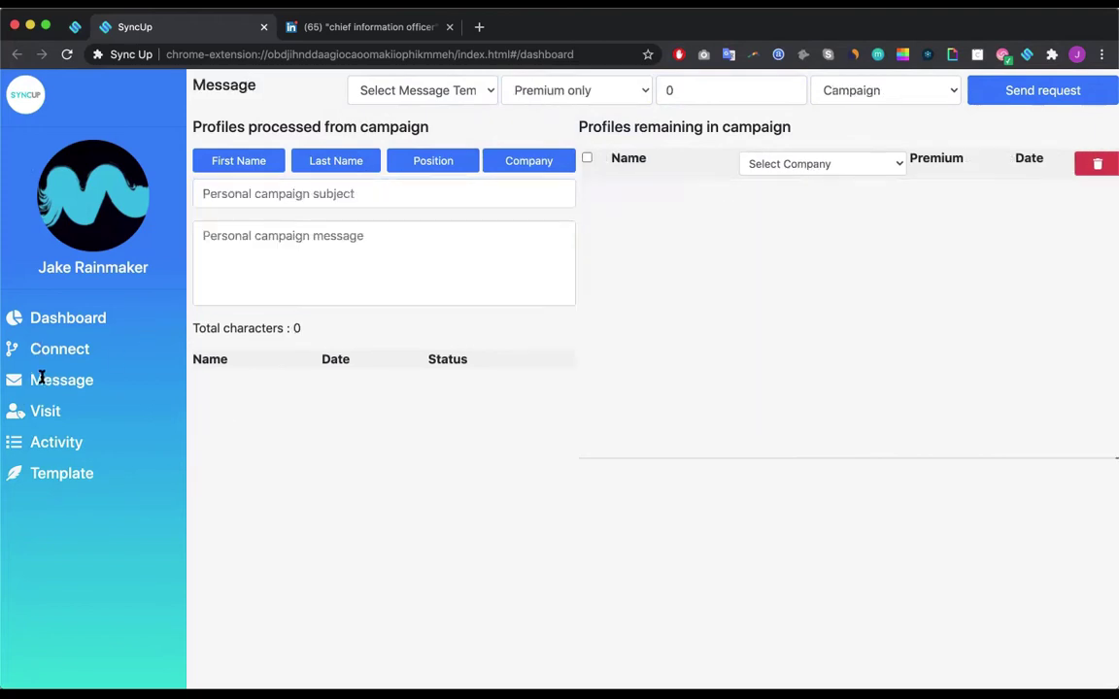
Step: Load the Chief Information Officers campaign with 10 profiles and Premium set to Any
left_click(861, 97)
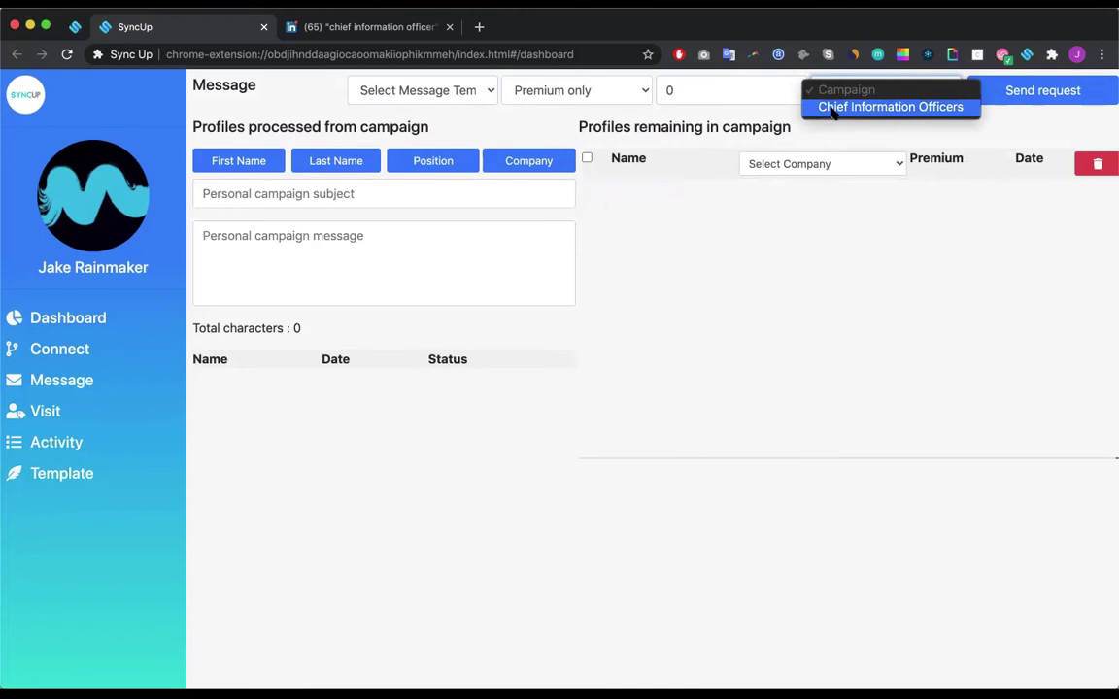
left_click(828, 107)
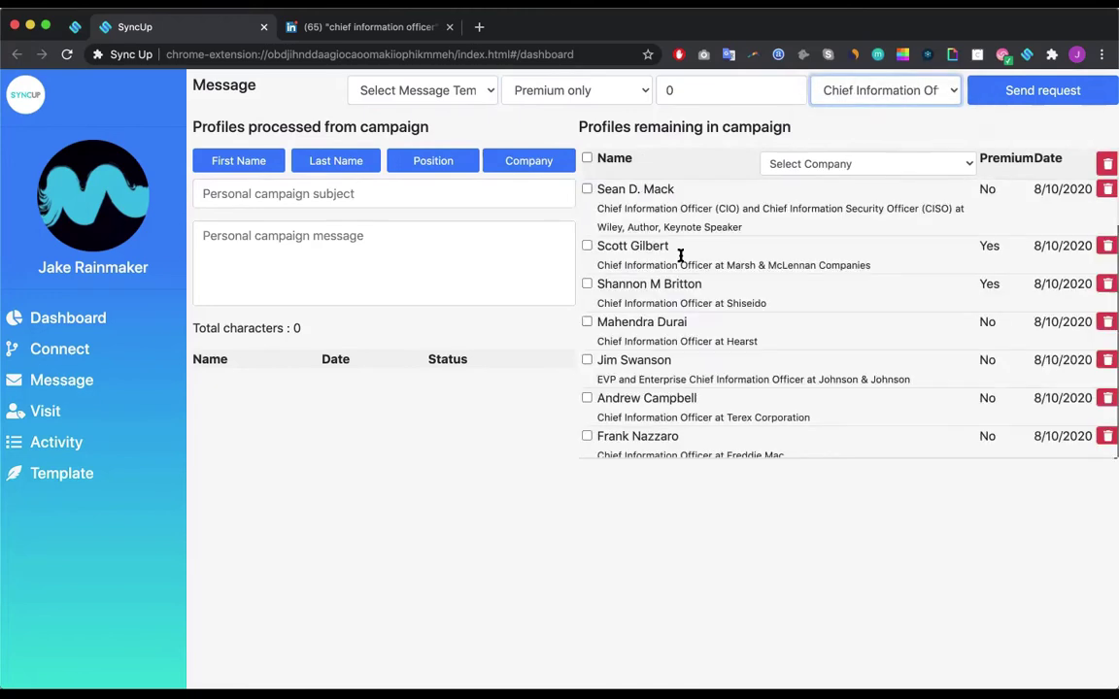
left_click(734, 87)
key("BackSpace")
type("10")
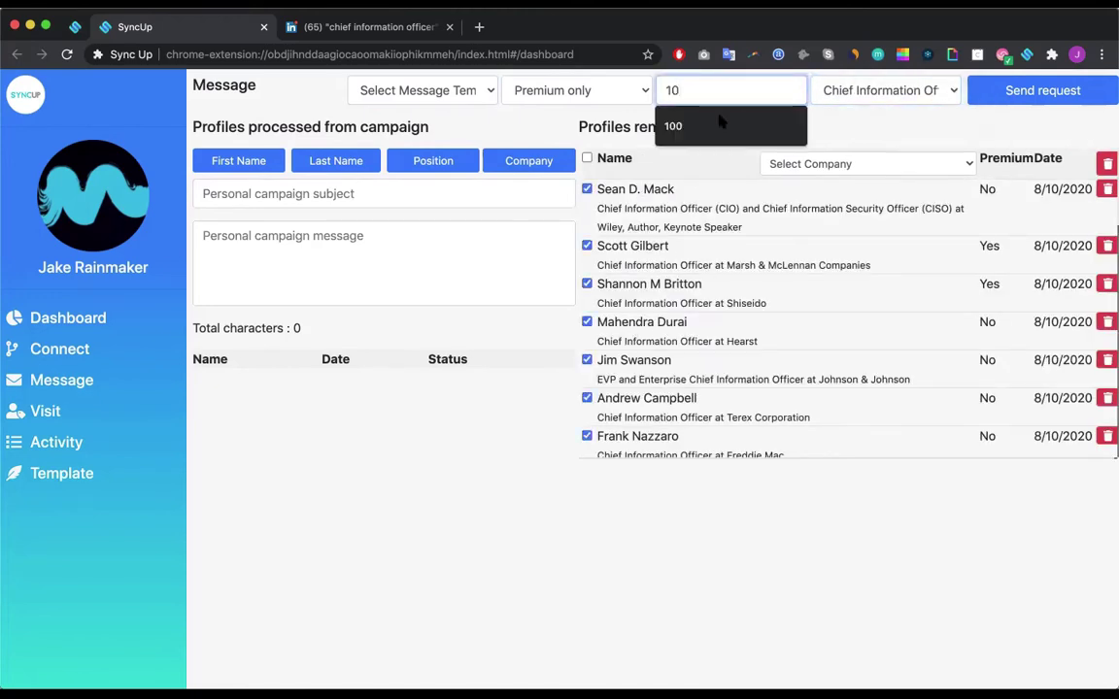
left_click(530, 90)
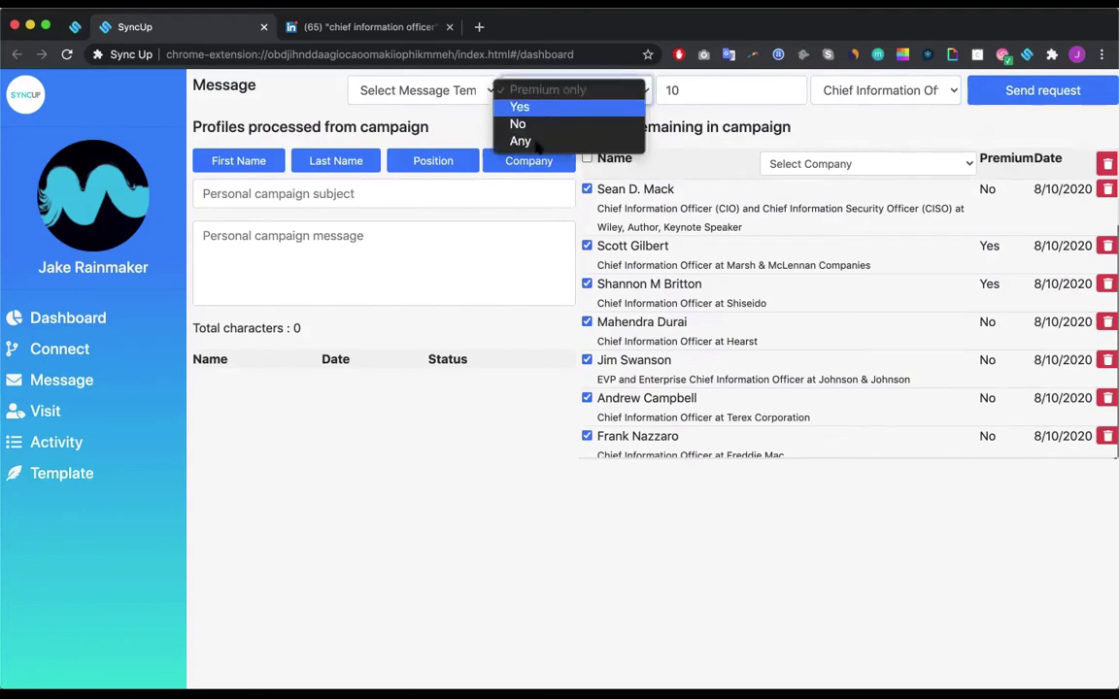
left_click(520, 141)
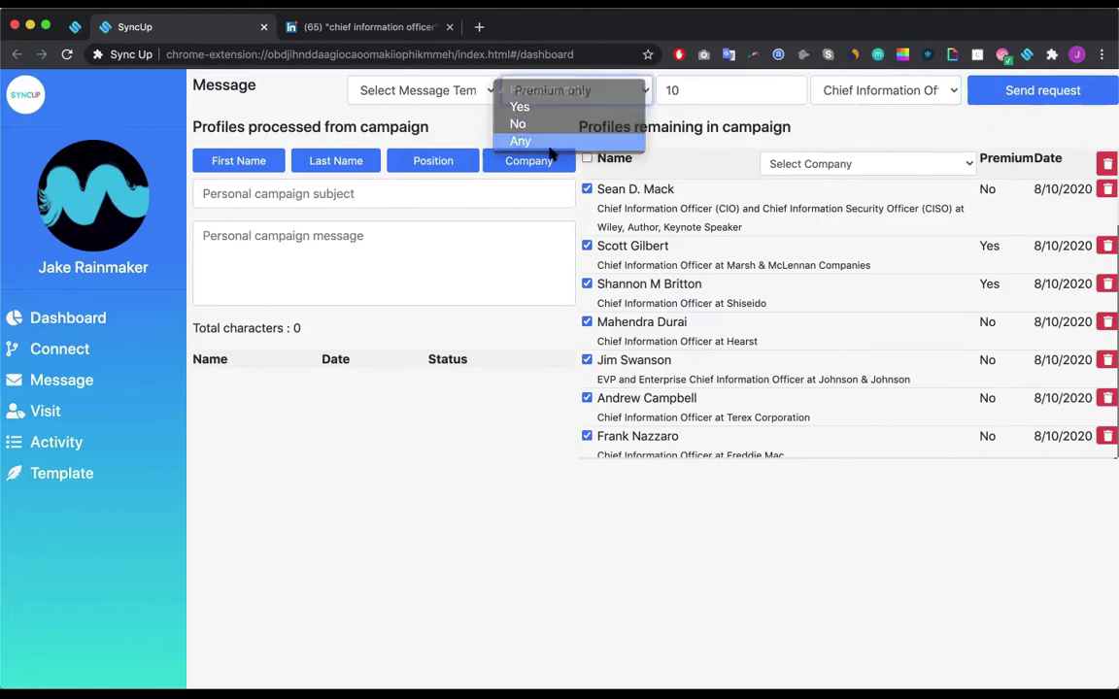
Step: Insert the first-name, last-name, position and company placeholders, then clear the message text
left_click(416, 82)
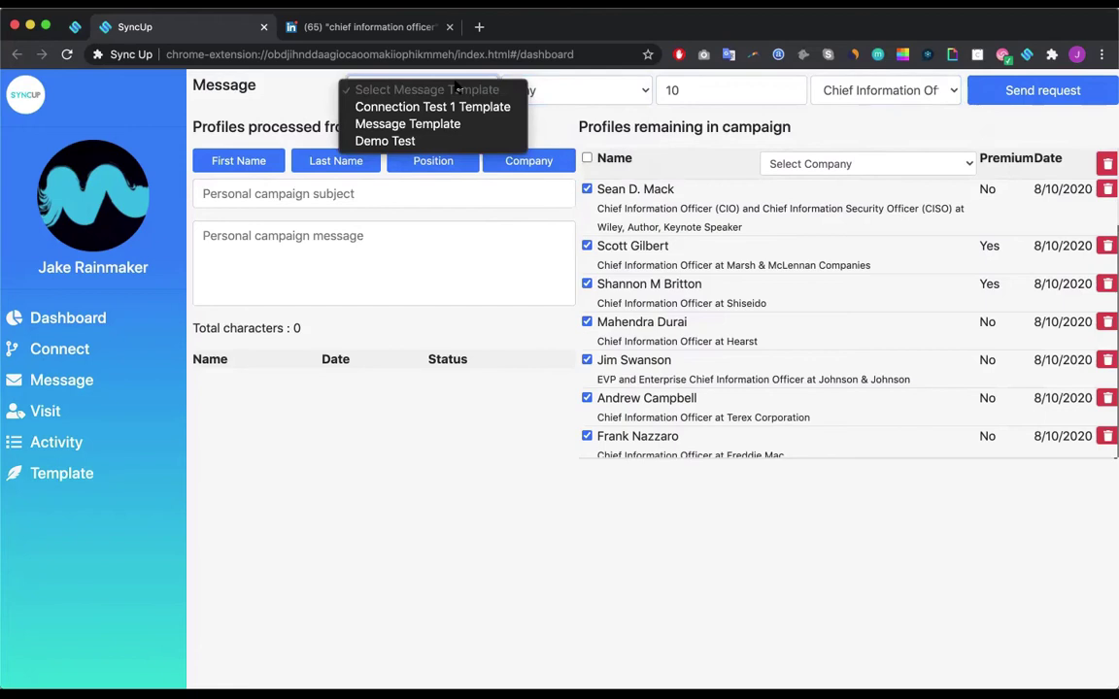
left_click(285, 98)
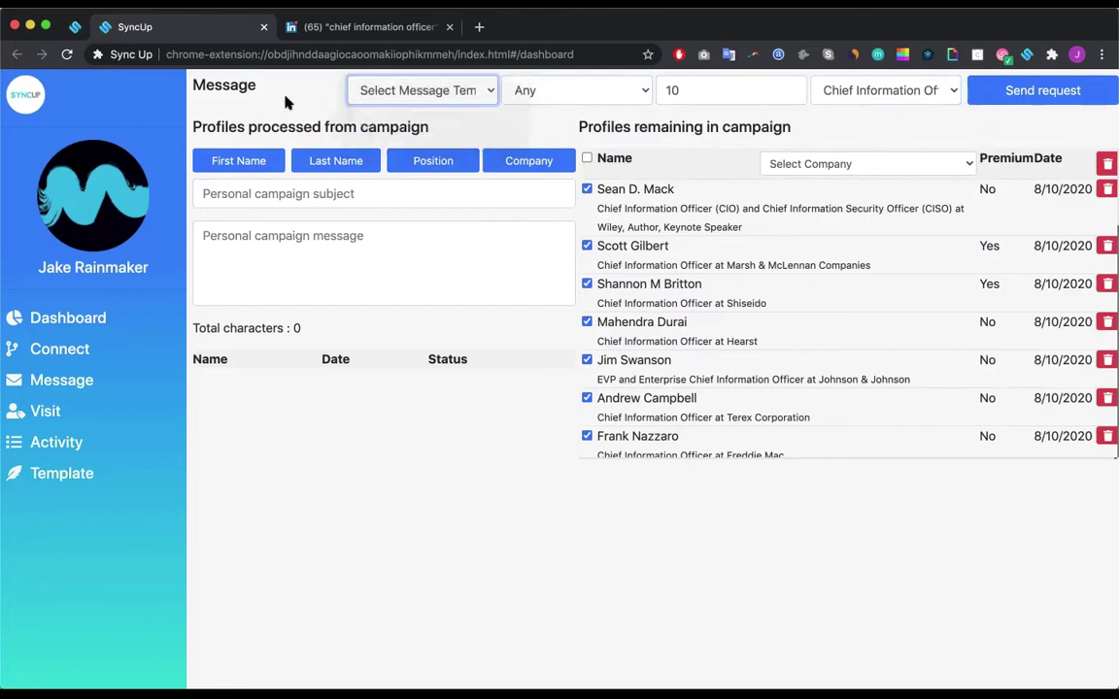
left_click(264, 247)
left_click(238, 160)
left_click(320, 162)
left_click(432, 160)
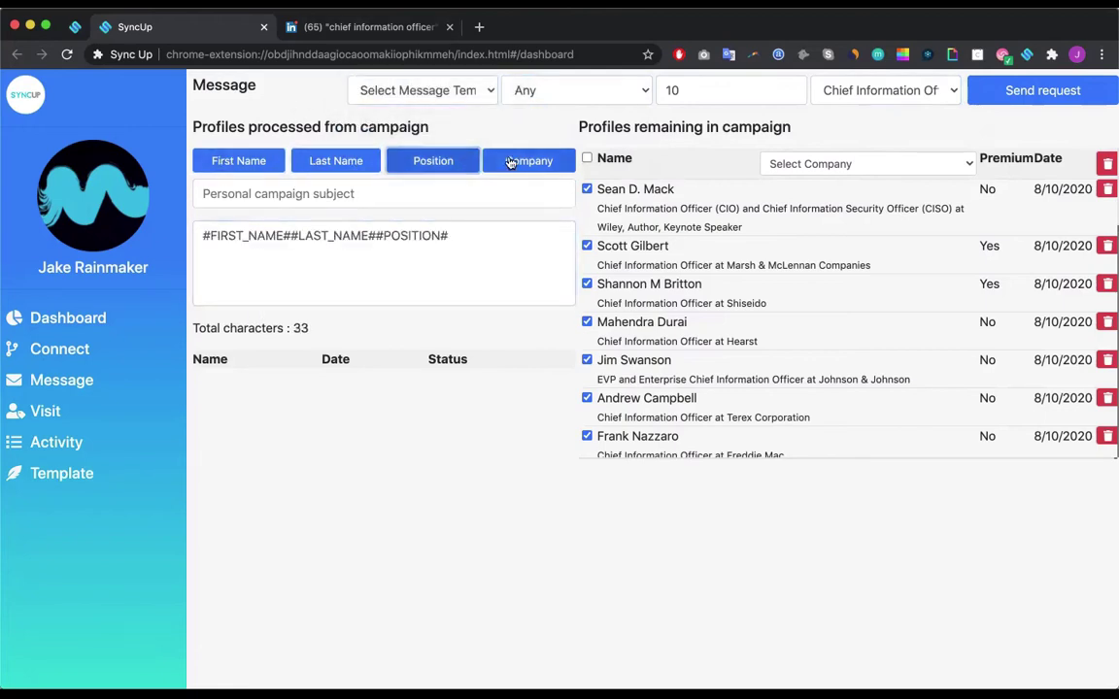
left_click(517, 160)
key("ctrl+a")
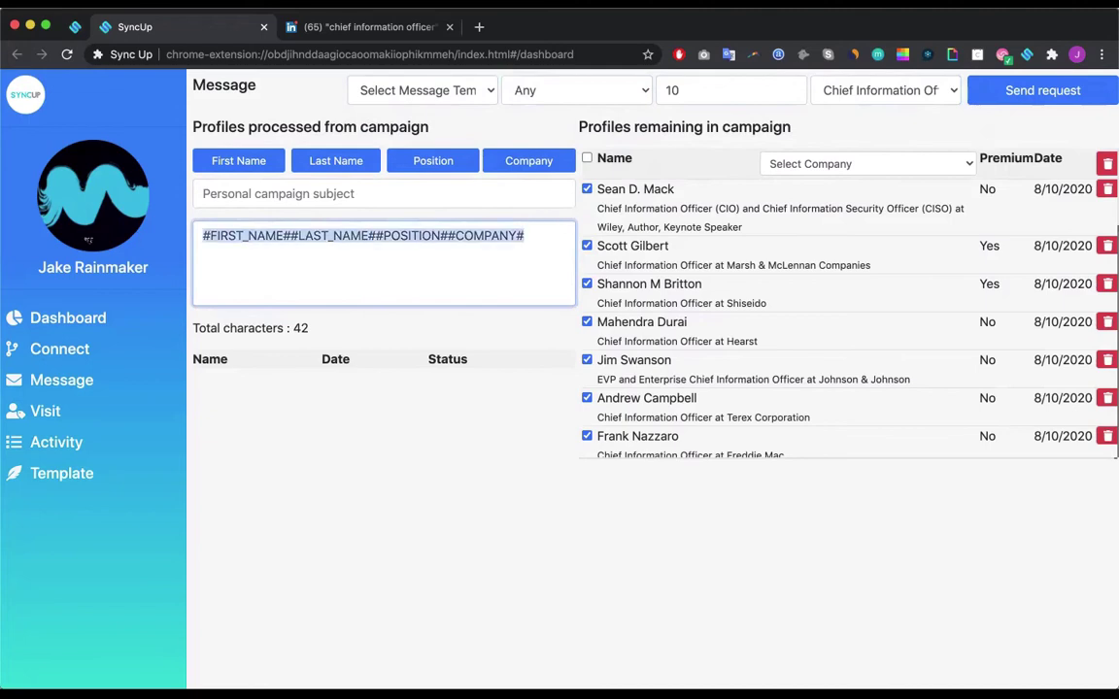
key("BackSpace")
Step: Load the Chief Information Officers campaign on the Visit page, check Activity progress, then open Templates
left_click(45, 412)
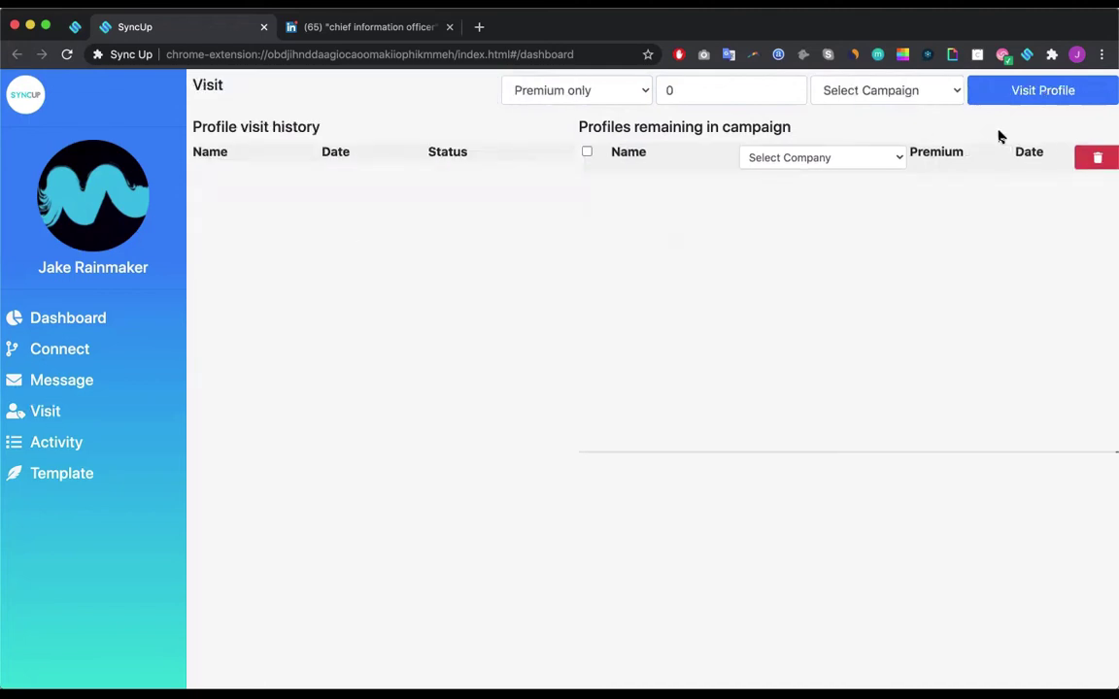
left_click(879, 92)
left_click(835, 108)
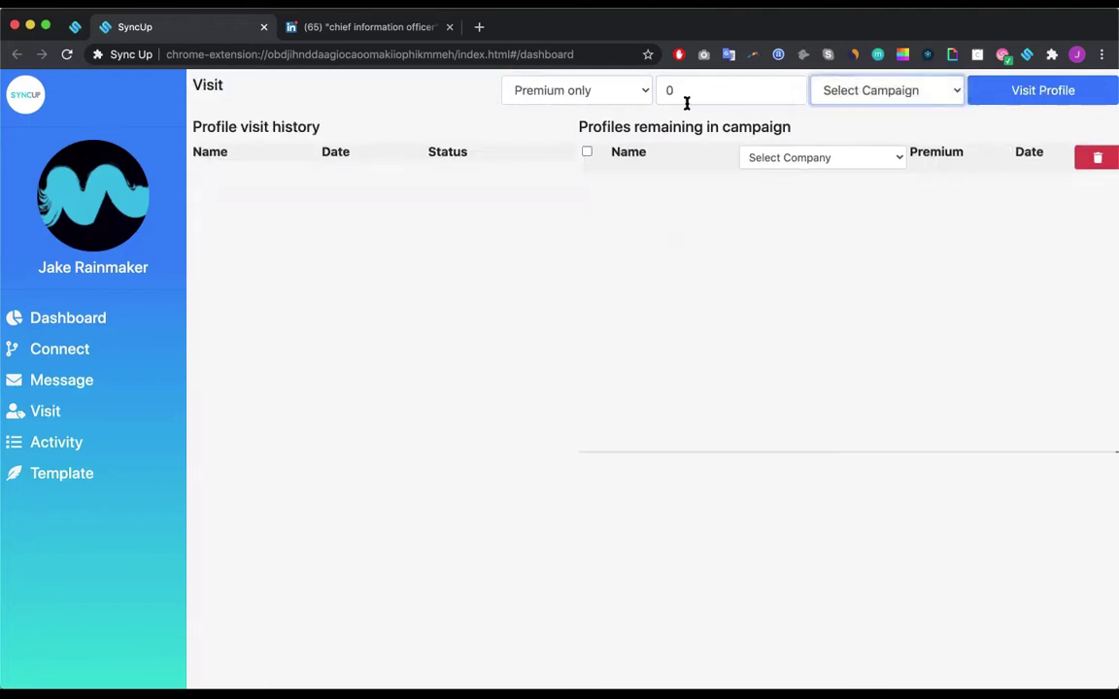
left_click(687, 90)
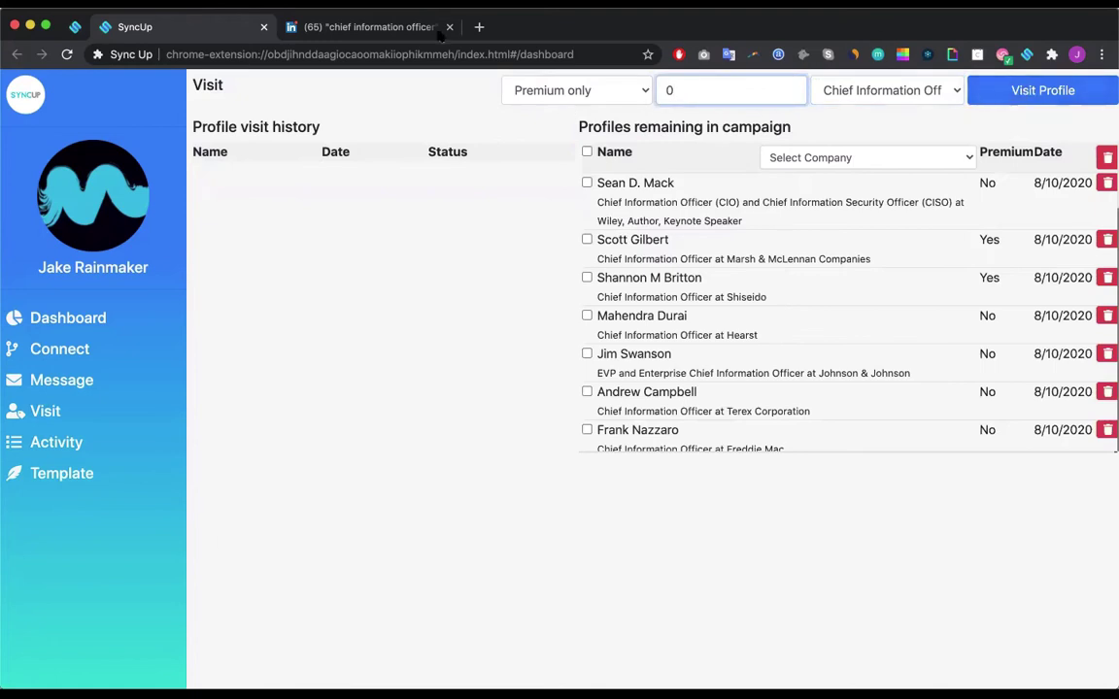
left_click(55, 443)
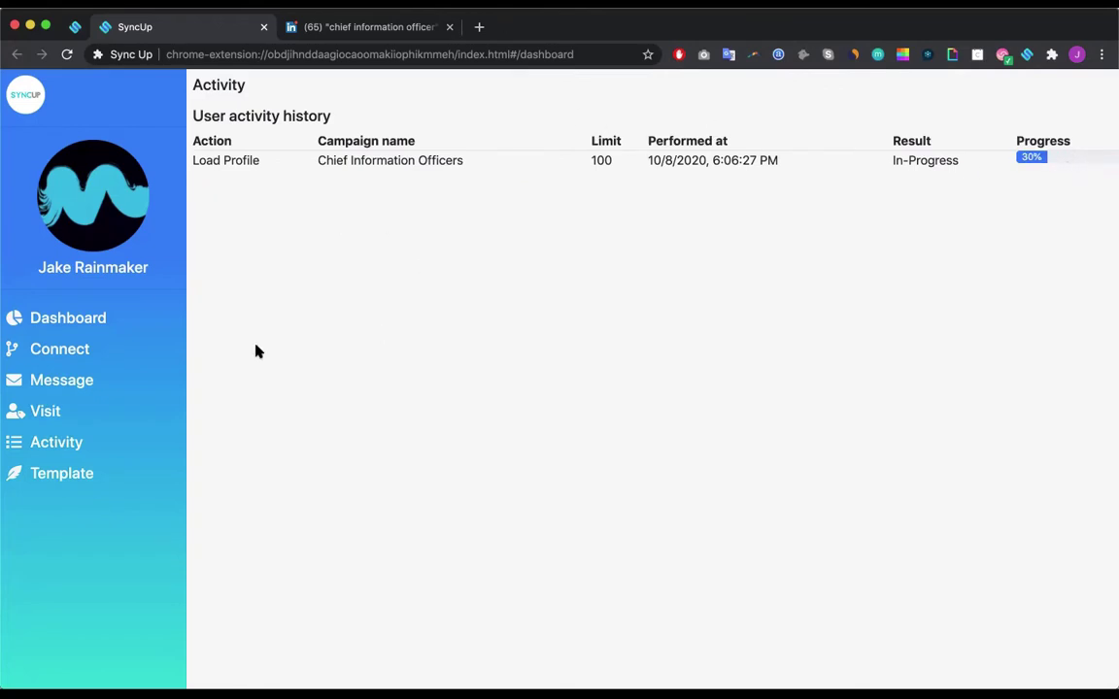
left_click(63, 476)
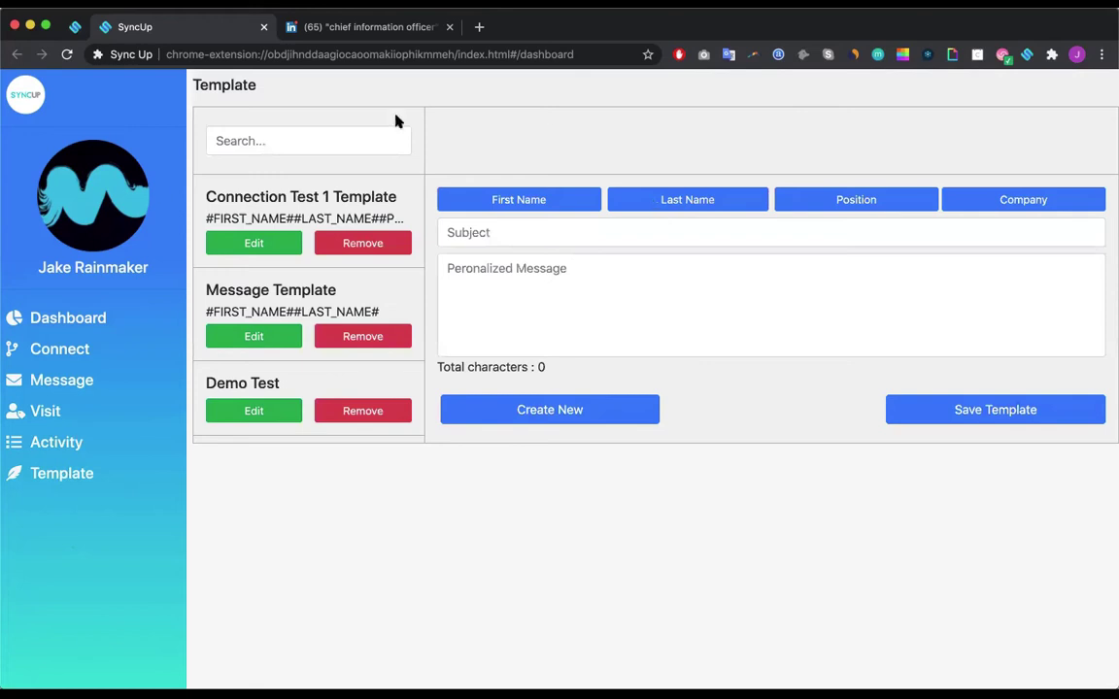
Step: Write the message 'Hey #FIRST_NAME#, pleasure to connect and wanted to add you to my network'
left_click(495, 202)
left_click(511, 289)
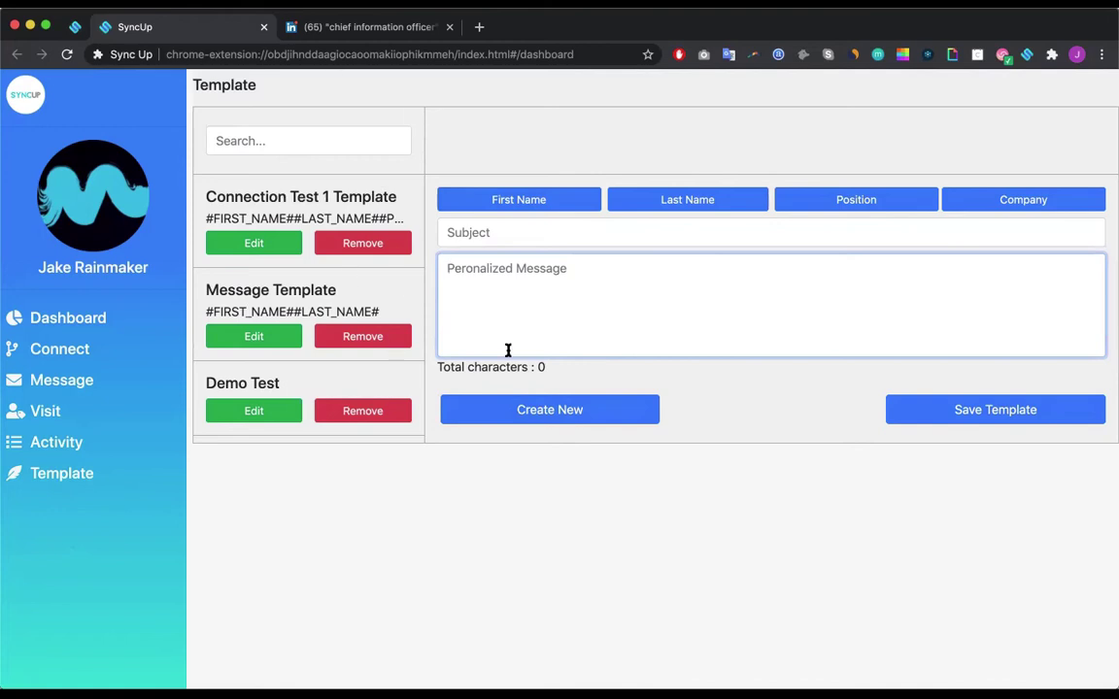
type("Hey")
left_click(556, 204)
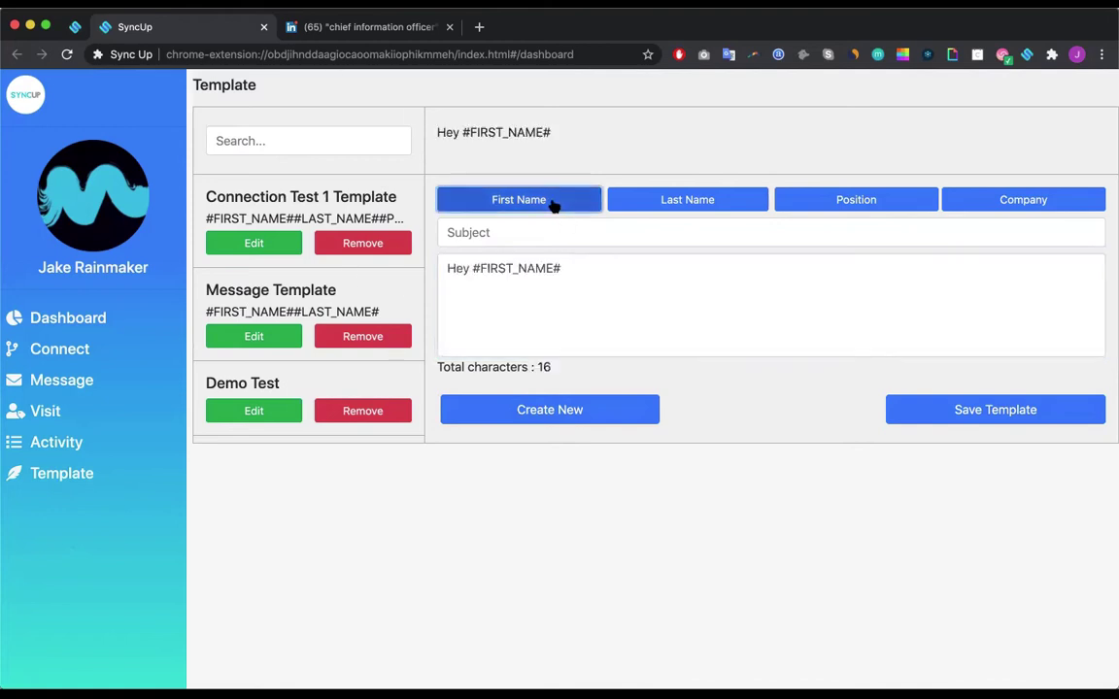
type(", pleasure to connect adn w")
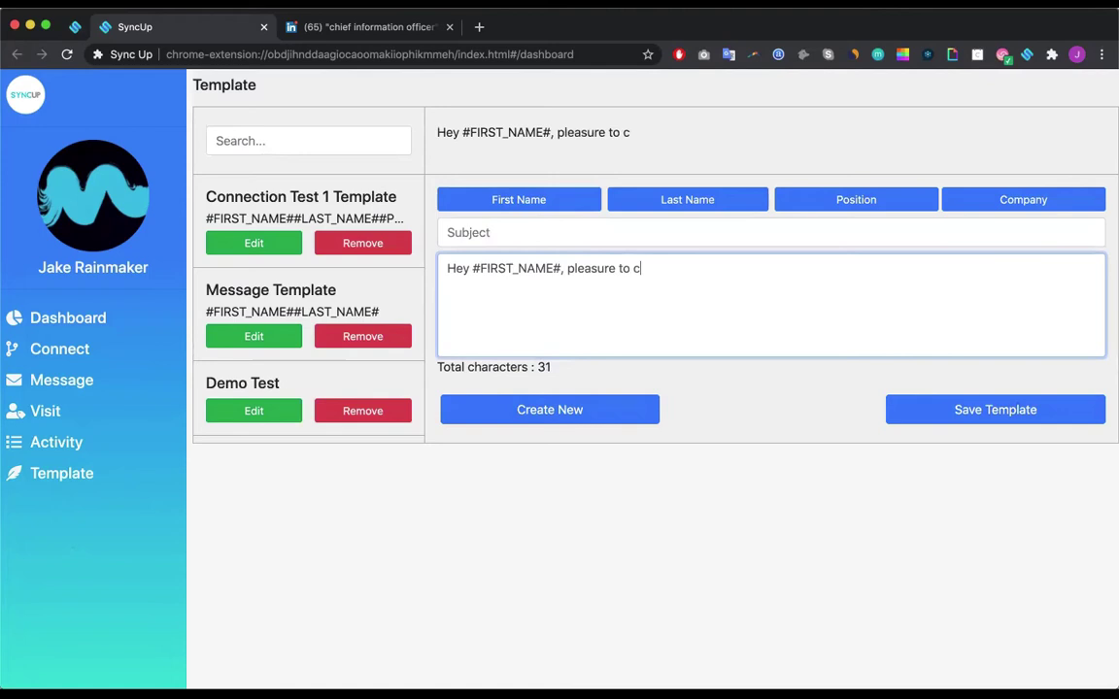
key("BackSpace")
key("BackSpace")
key("BackSpace")
key("BackSpace")
type("nd ")
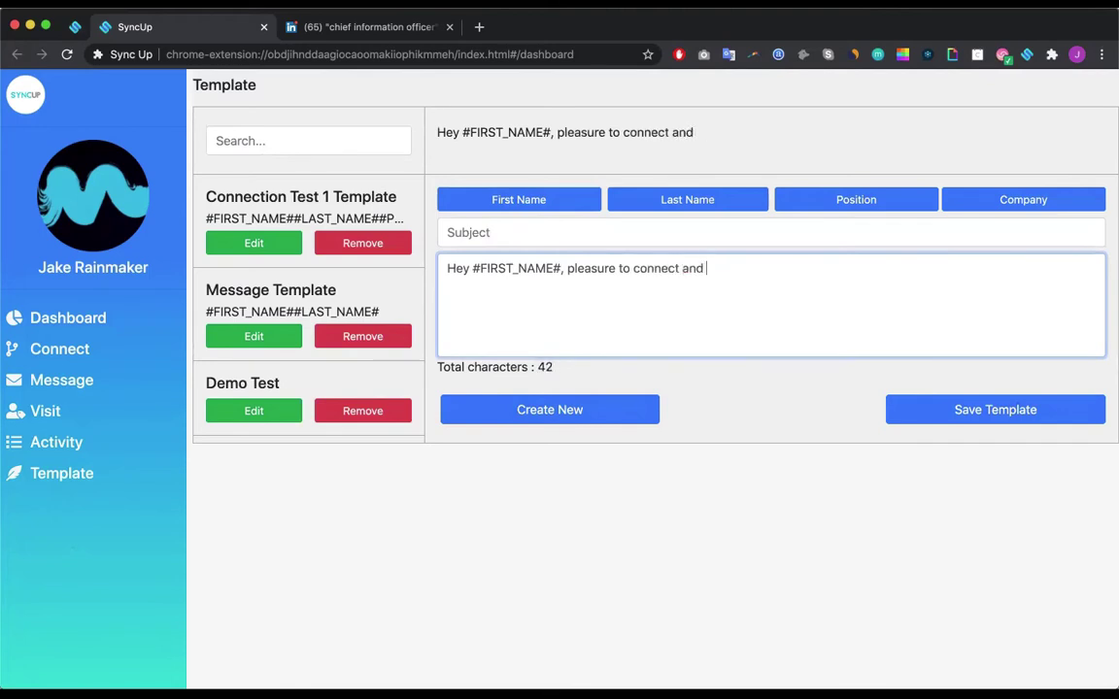
type("wanted to add you to my network.")
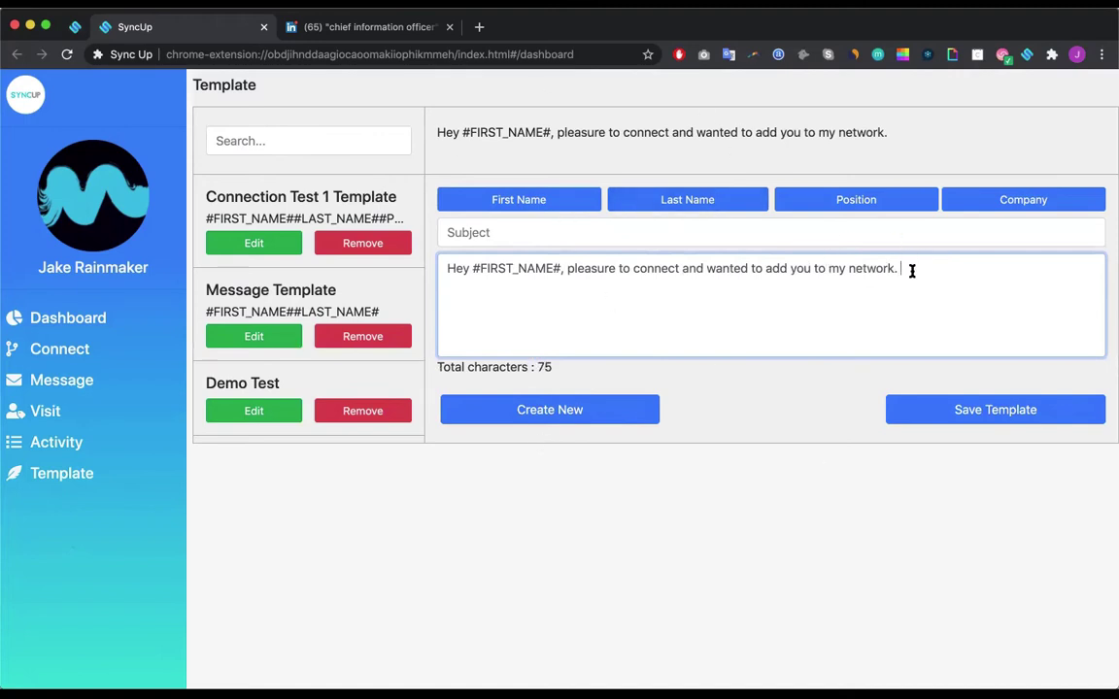
Step: Give the template the subject 'Sync Up Demo Test' and save it
left_click(507, 238)
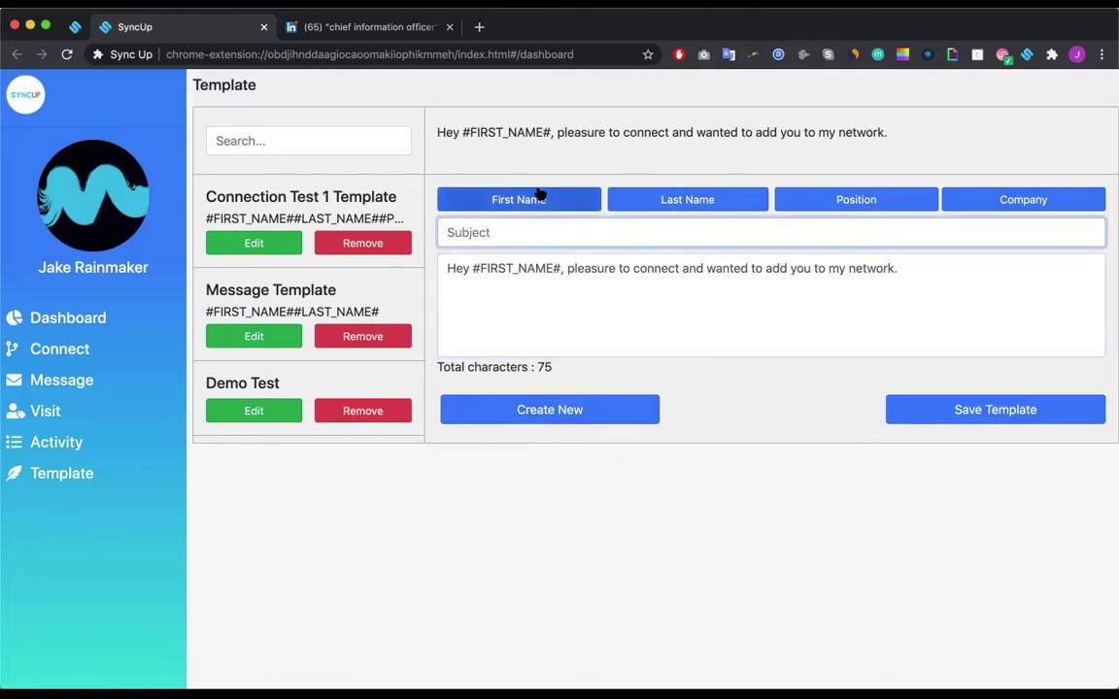
type("Sync Up D")
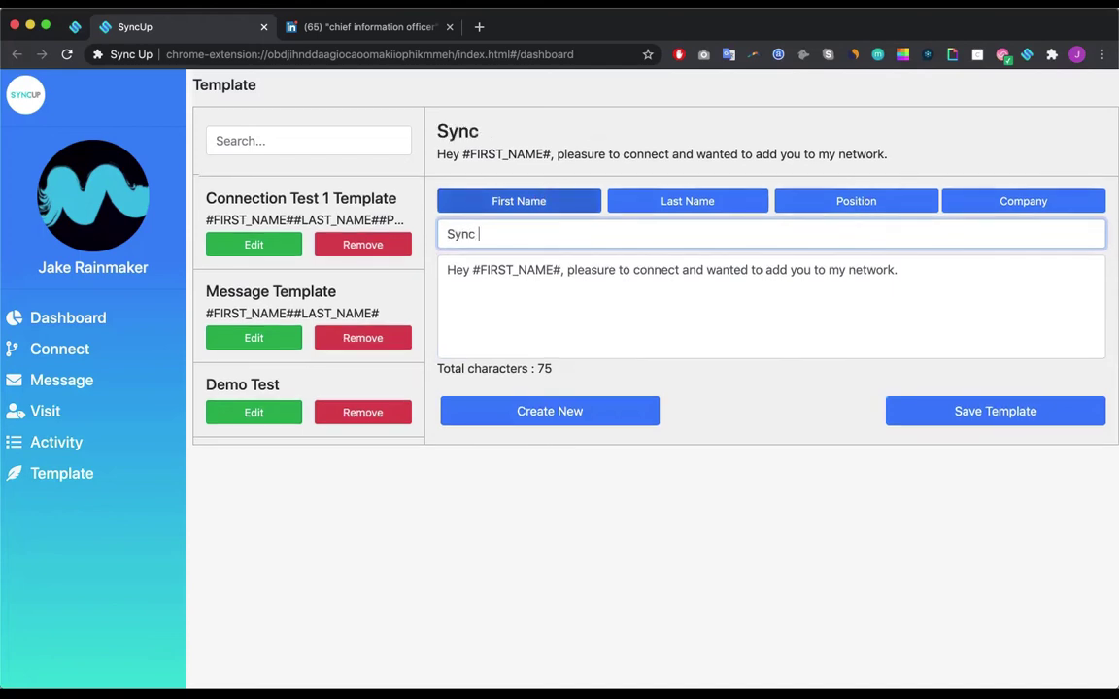
key("BackSpace")
key("BackSpace")
key("BackSpace")
key("BackSpace")
key("BackSpace")
type("Up Demo Test")
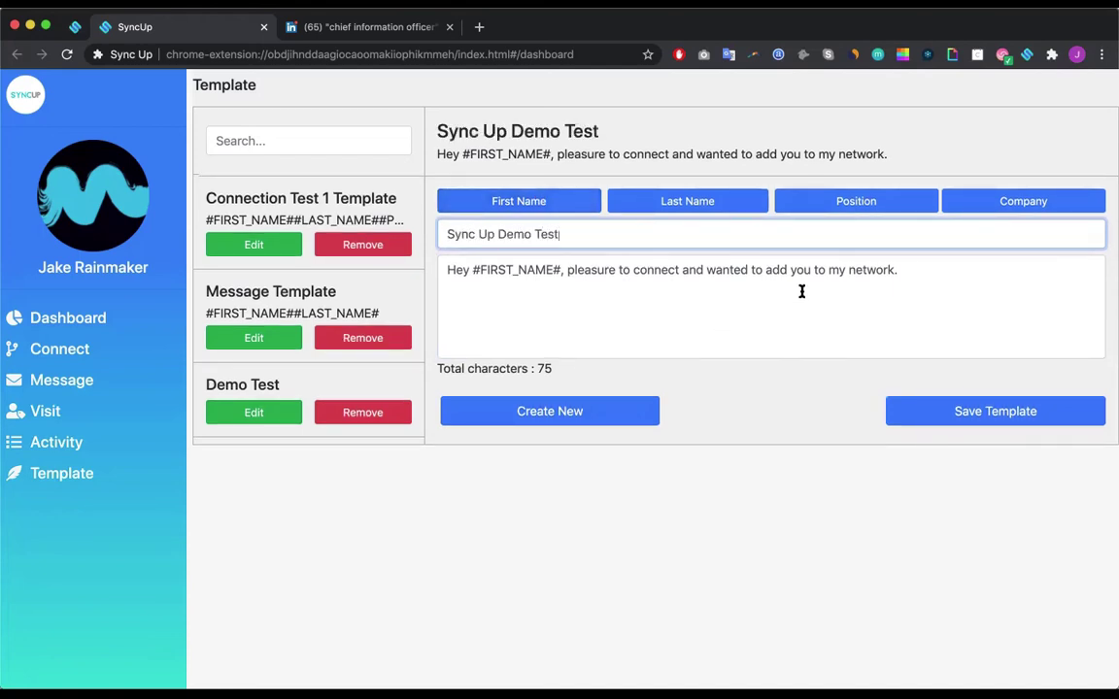
left_click(965, 419)
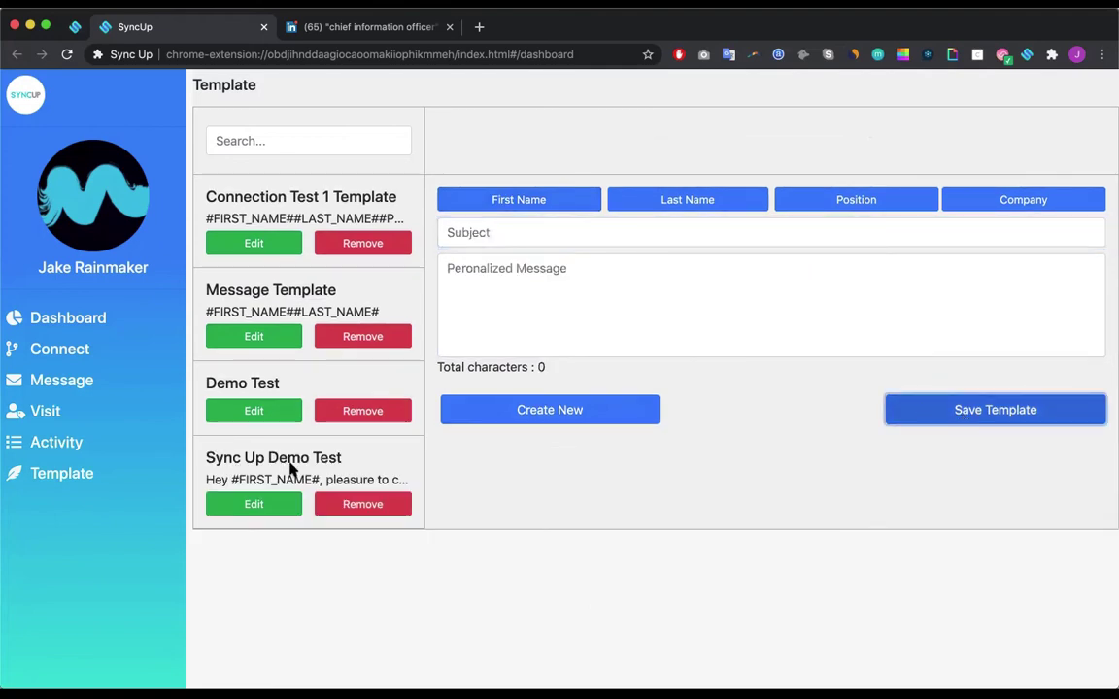
Step: On the Connect page, load the Chief Information Officers campaign with 10 profiles and Premium Any
left_click(45, 351)
left_click(904, 92)
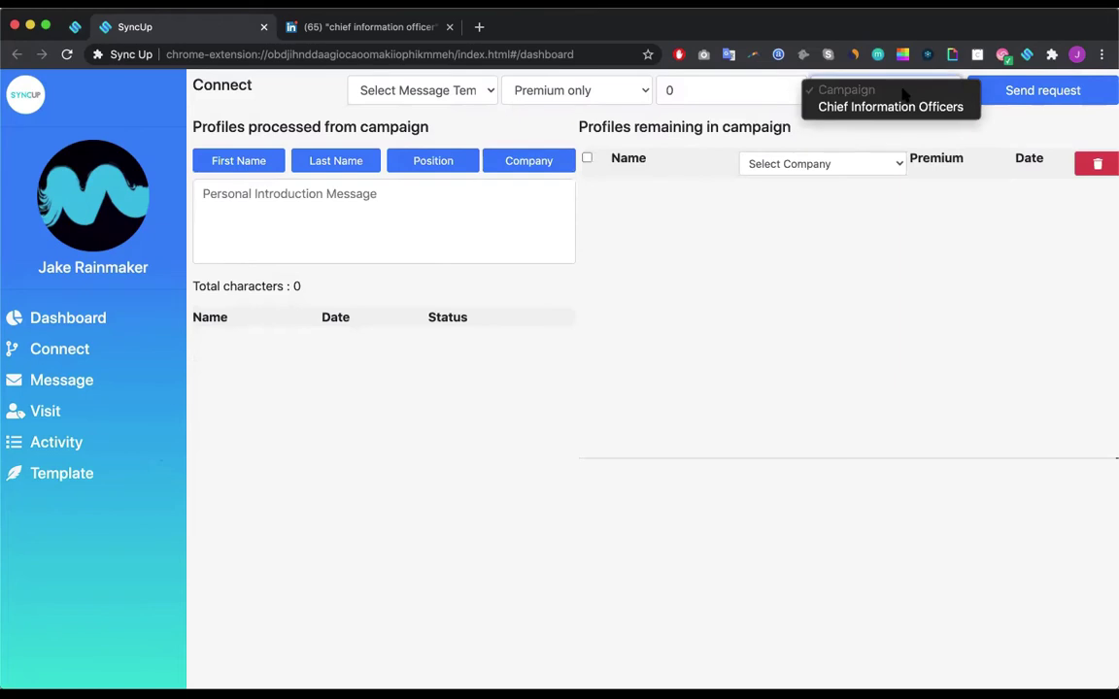
left_click(877, 114)
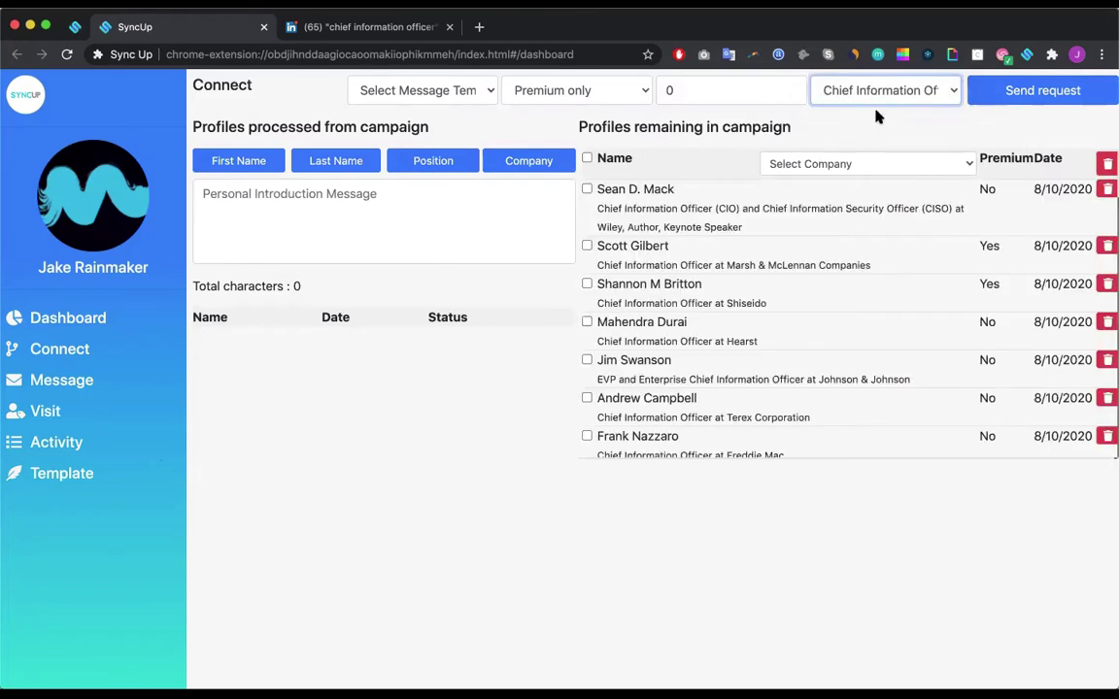
left_click(687, 92)
key("BackSpace")
type("10")
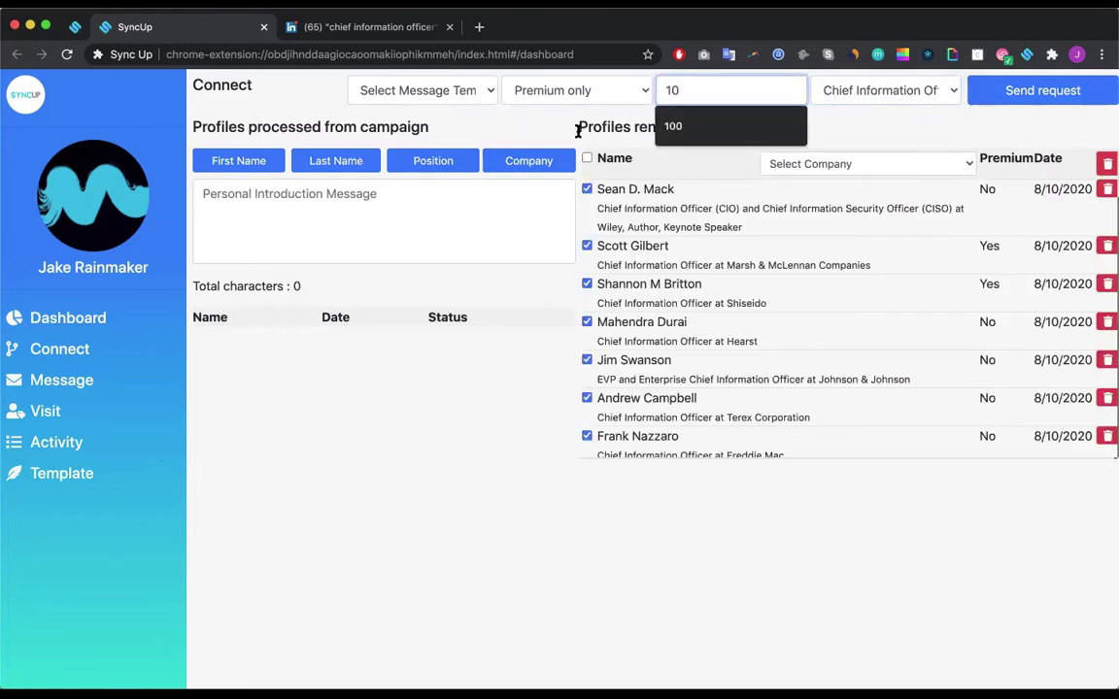
left_click(546, 90)
left_click(520, 140)
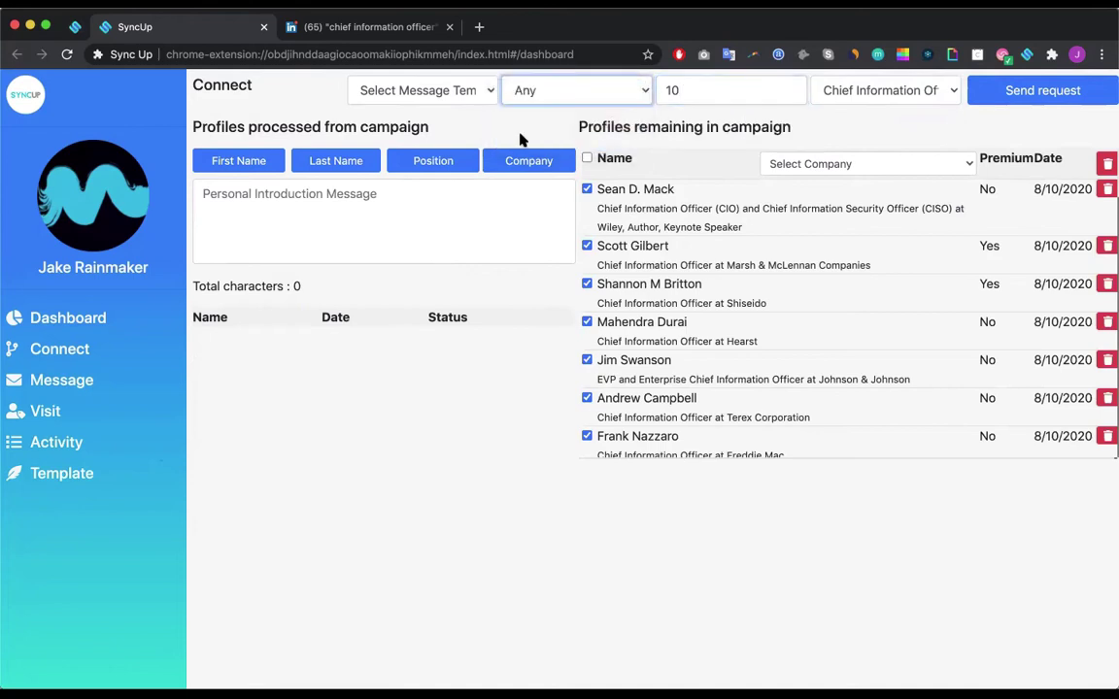
Step: Choose the Sync Up Demo Test template and send the connection requests
left_click(367, 84)
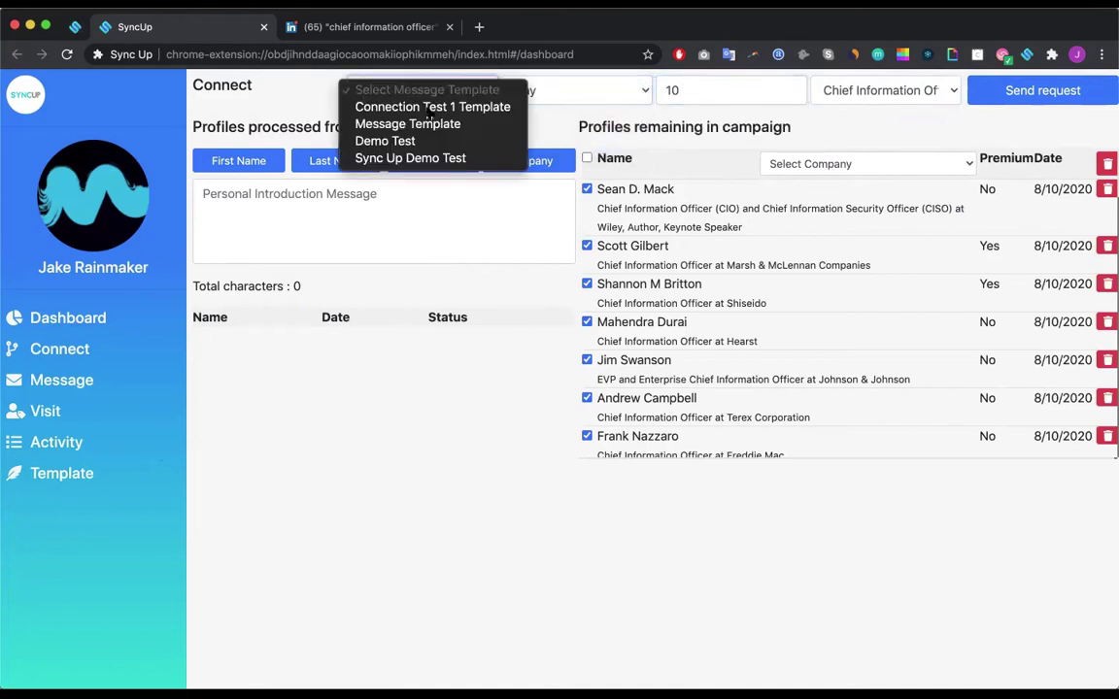
left_click(456, 158)
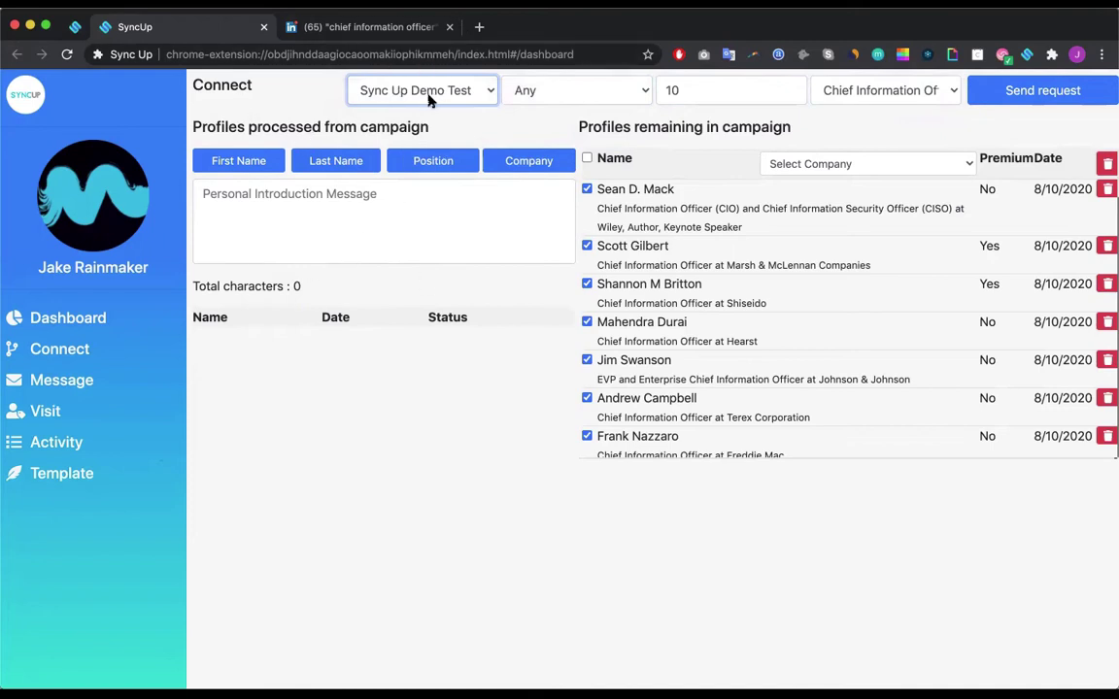
left_click(1056, 100)
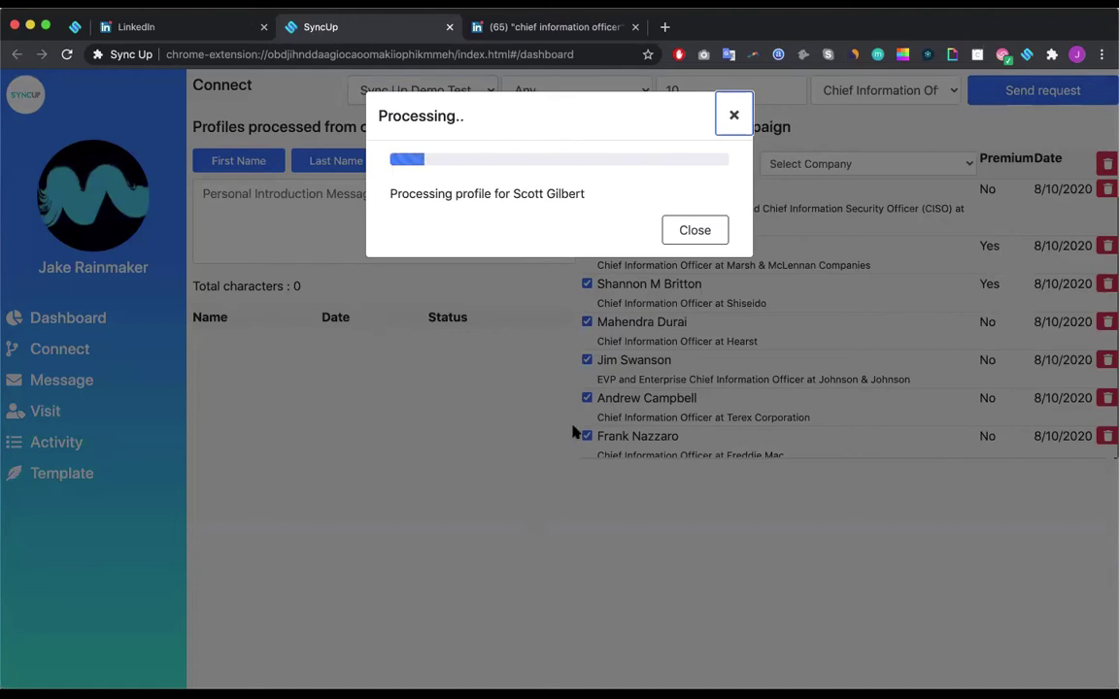
Step: Glance at LinkedIn while requests process, then close the finished Processing window
left_click(145, 26)
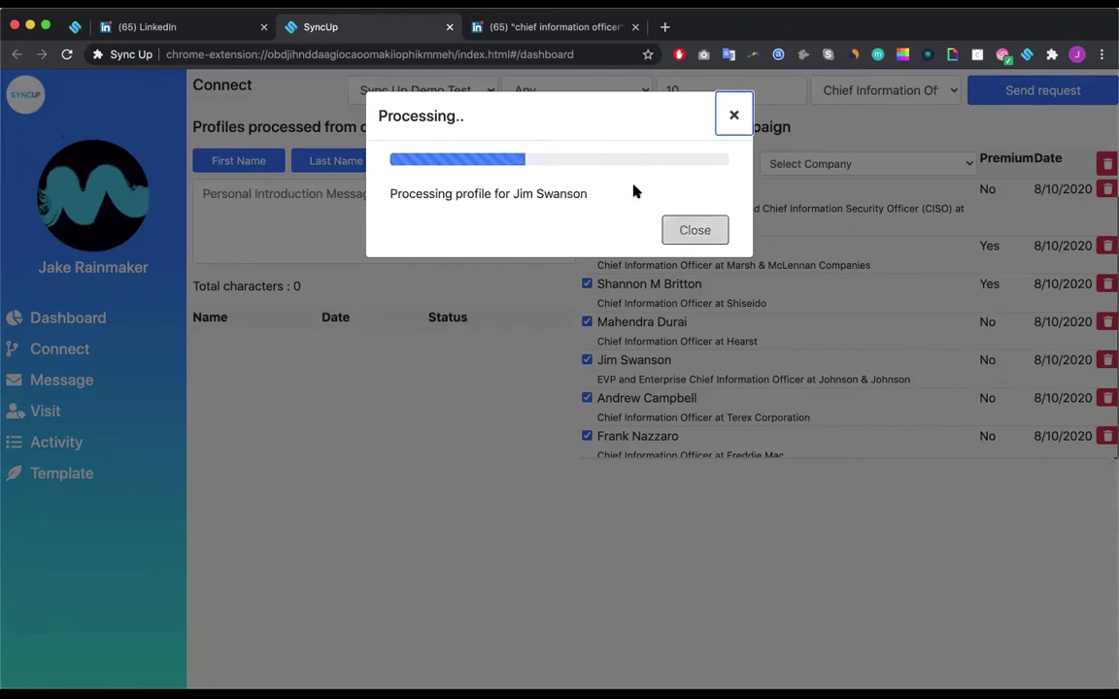
left_click(694, 229)
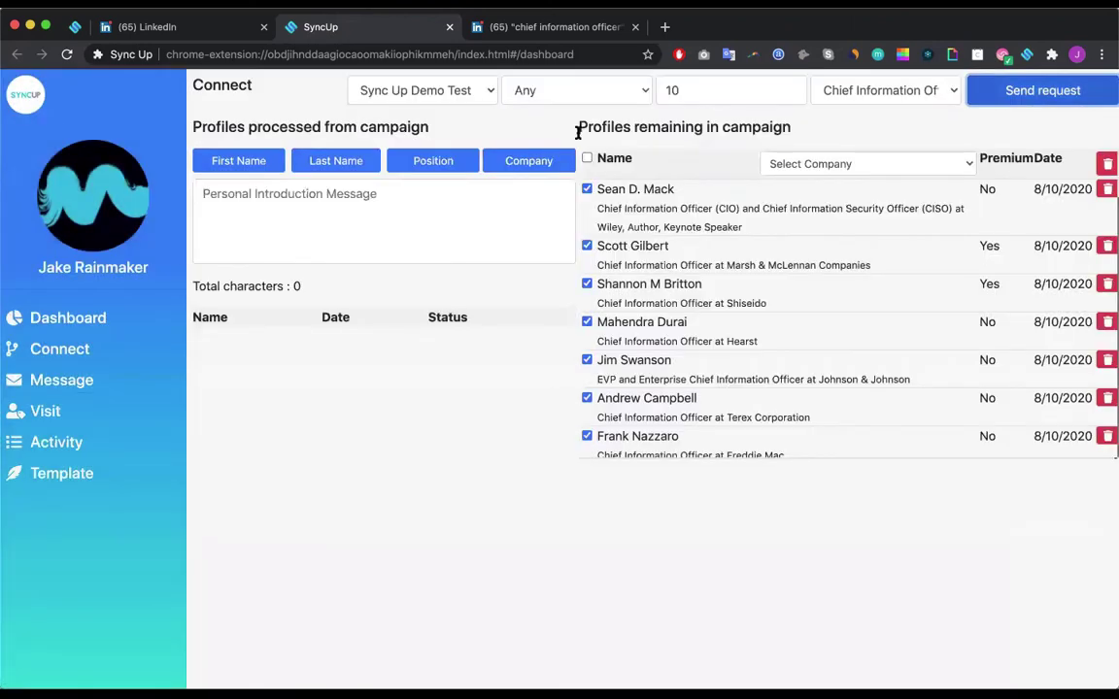
Step: Open LinkedIn's Sent invitations, expand two invitation messages, then return to Sync Up
left_click(515, 29)
left_click(532, 84)
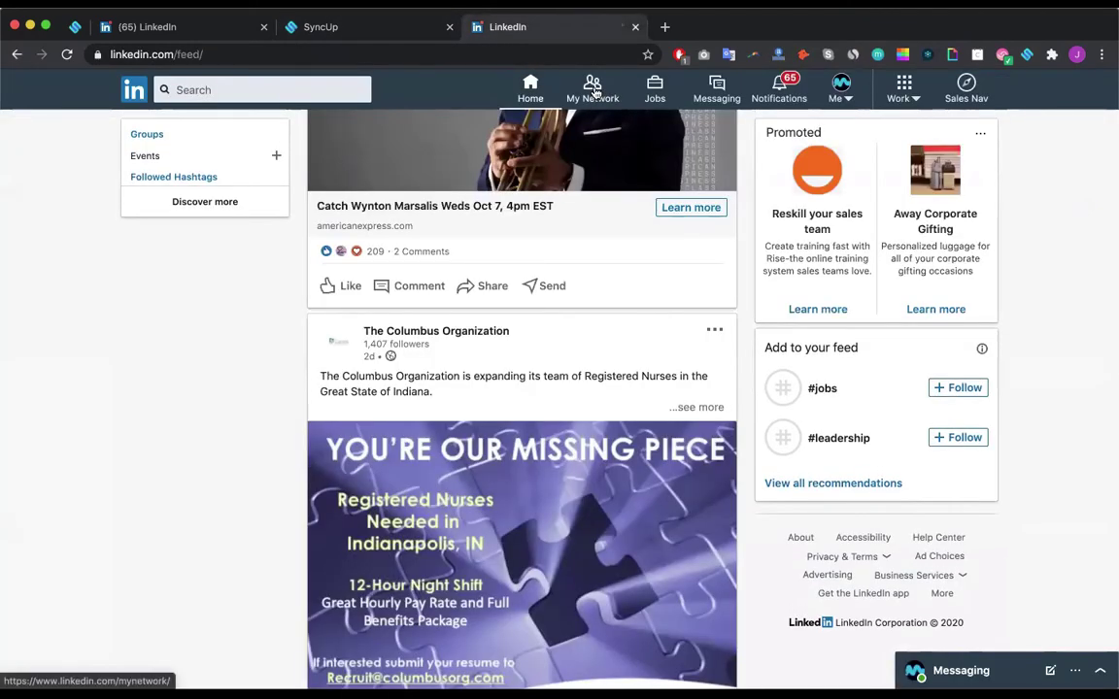
left_click(594, 89)
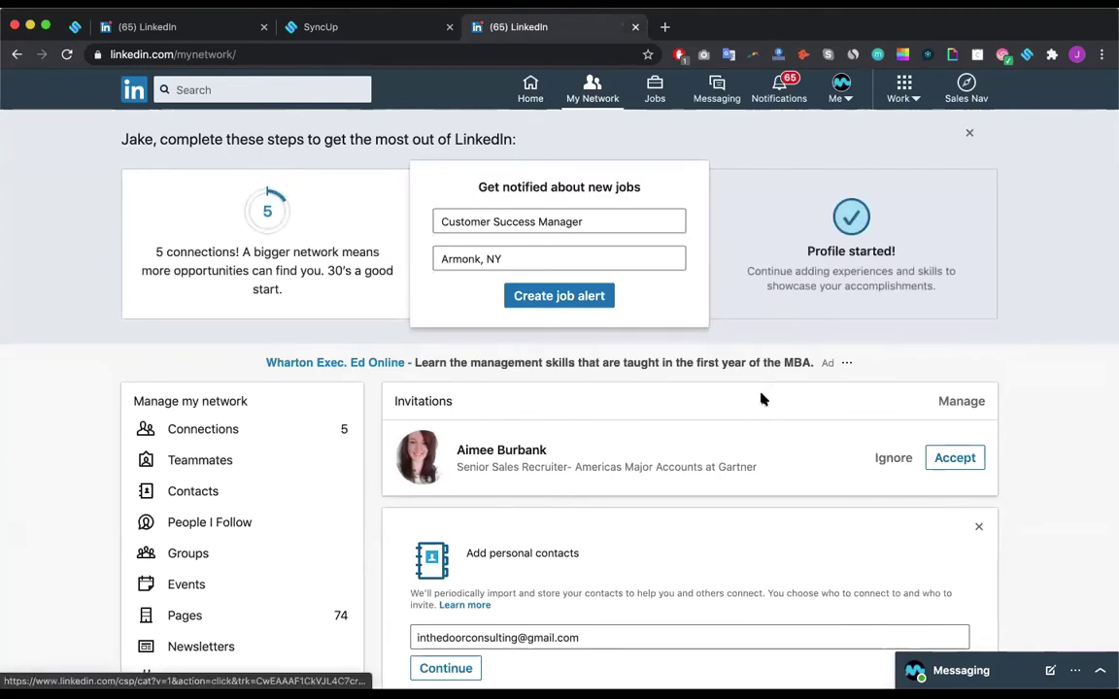
left_click(957, 402)
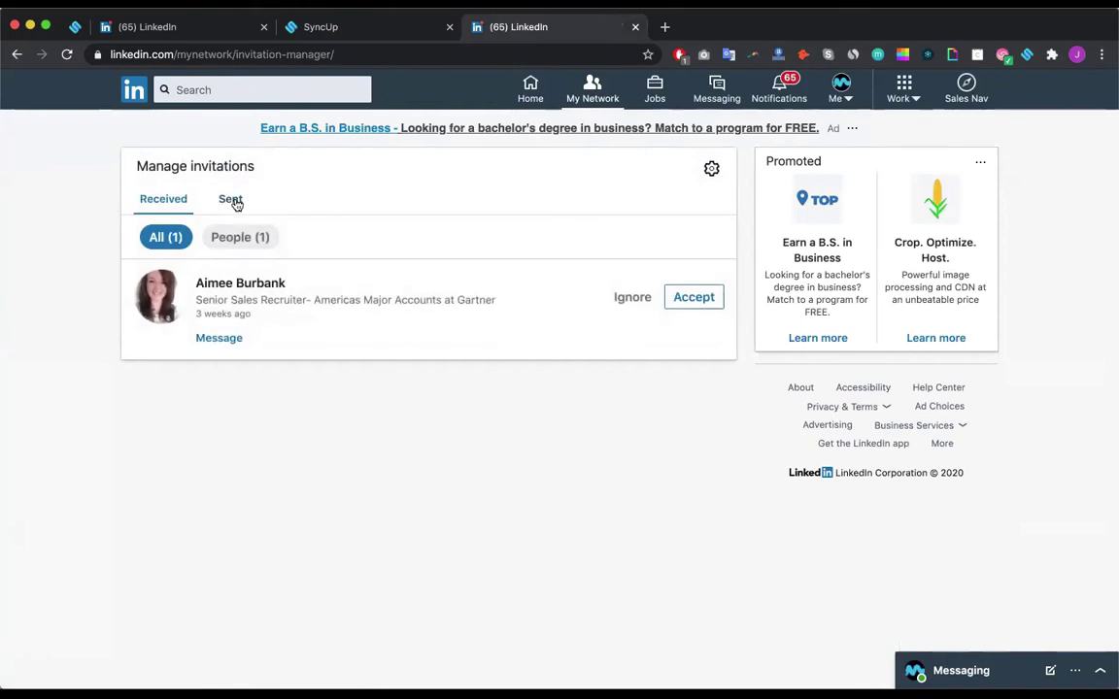
left_click(232, 200)
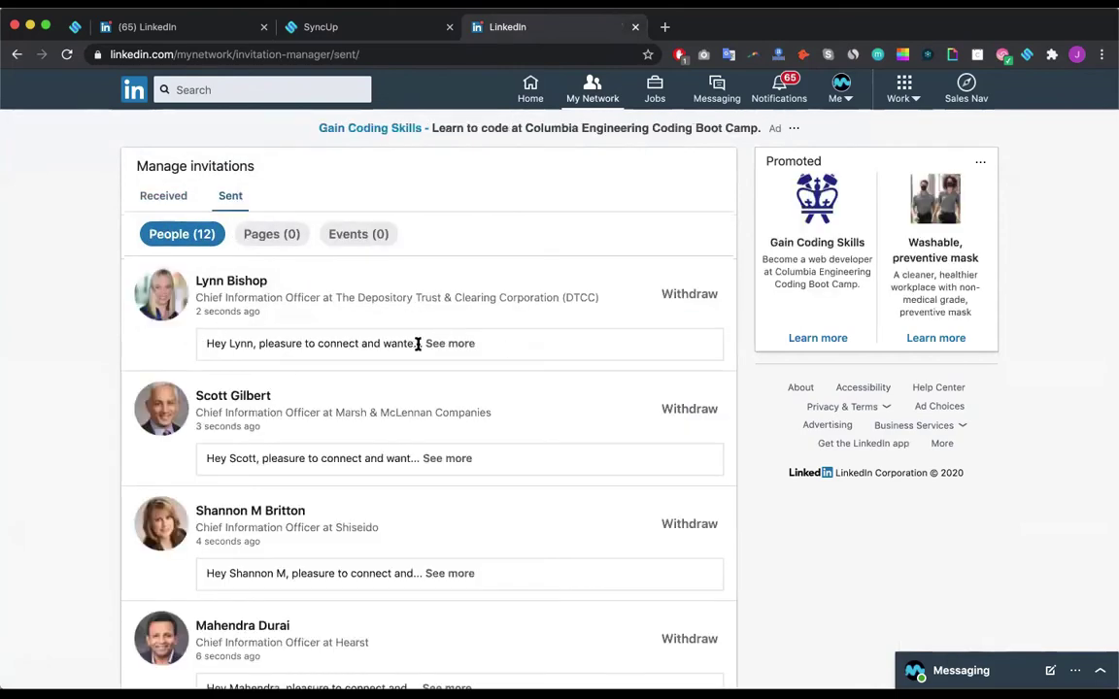
left_click(450, 344)
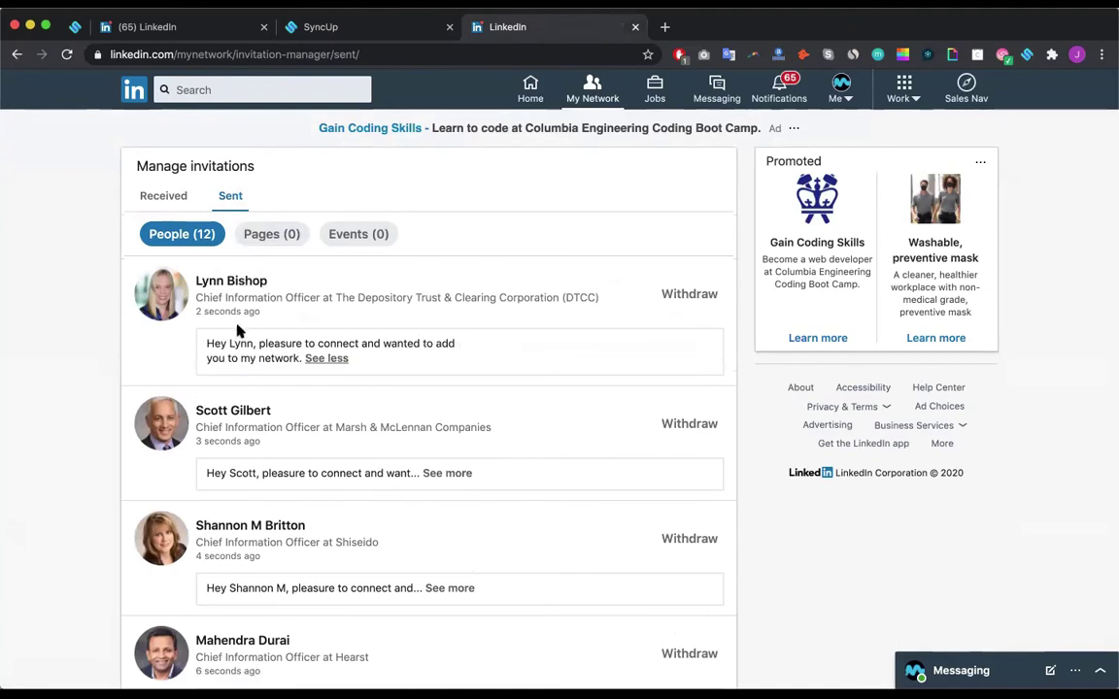
scroll(238, 332, "down", 2)
left_click(439, 376)
scroll(439, 374, "down", 4)
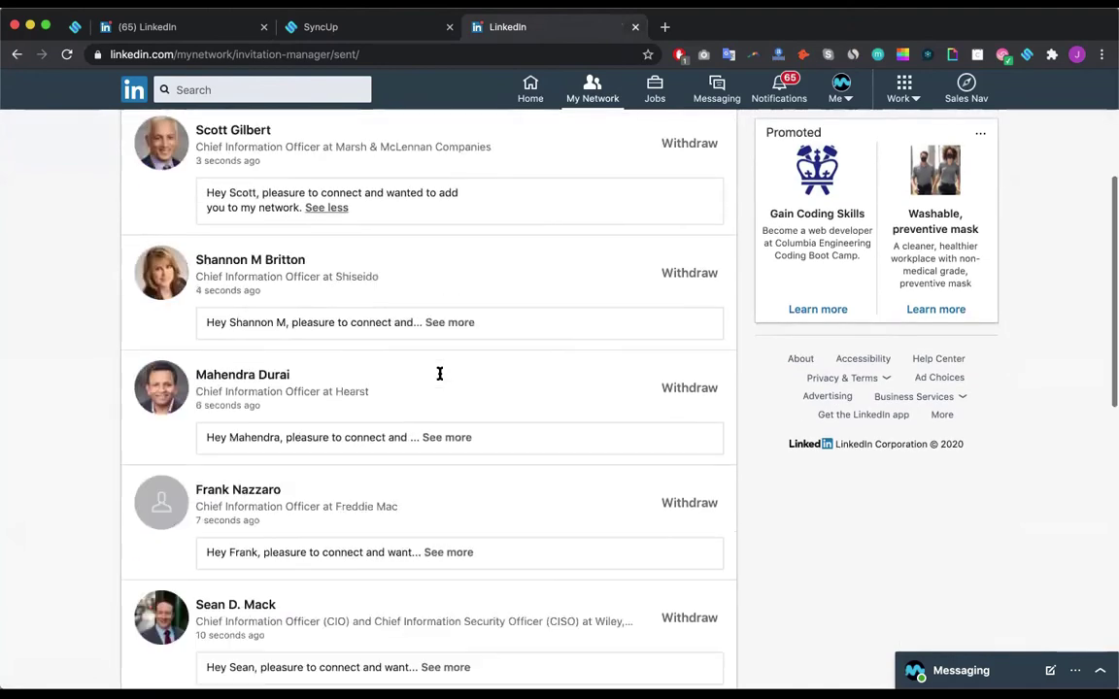
scroll(439, 375, "up", 5)
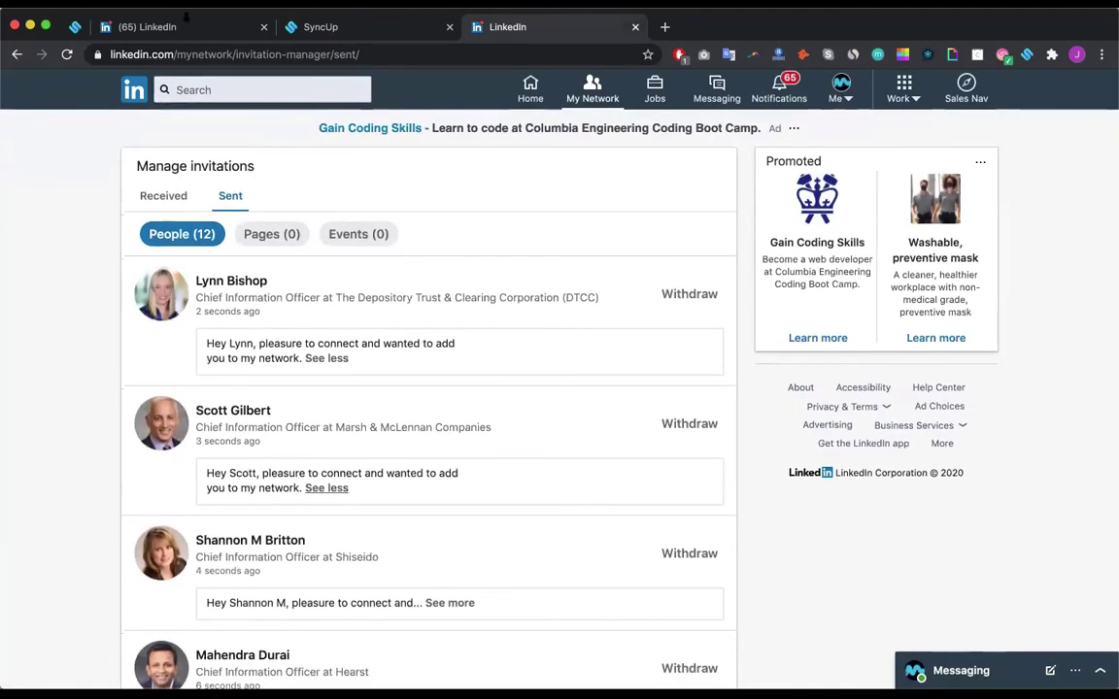
left_click(311, 27)
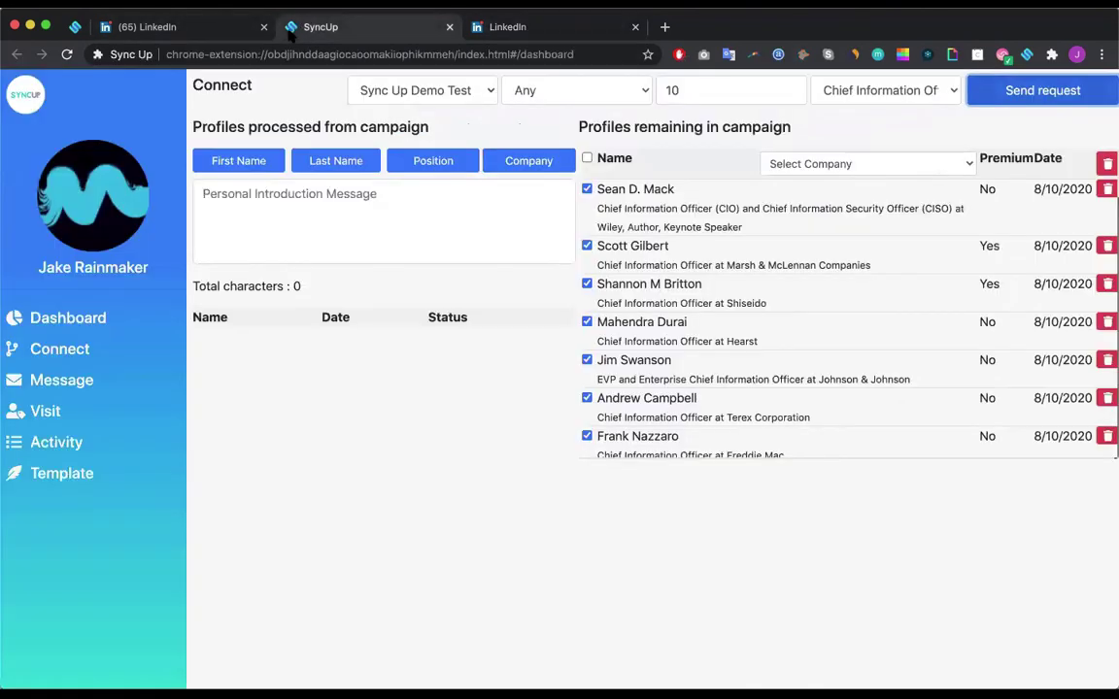
Step: Reload the Chief Information Officers campaign on Connect and scroll its profiles to see Request Sent
left_click(60, 319)
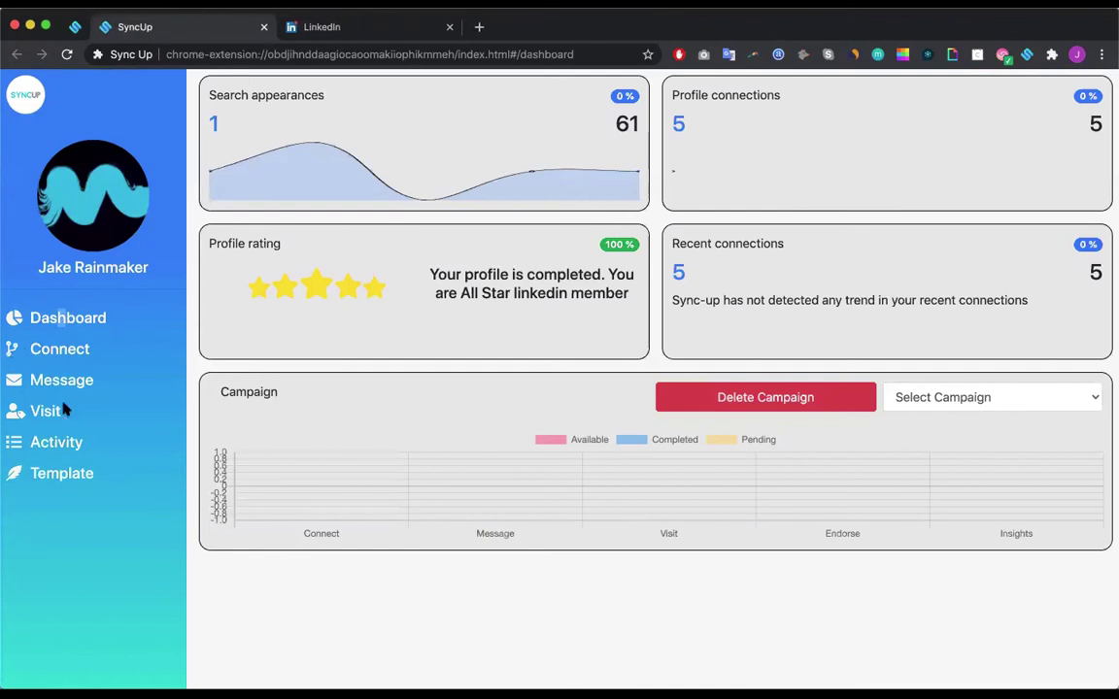
left_click(68, 350)
left_click(845, 89)
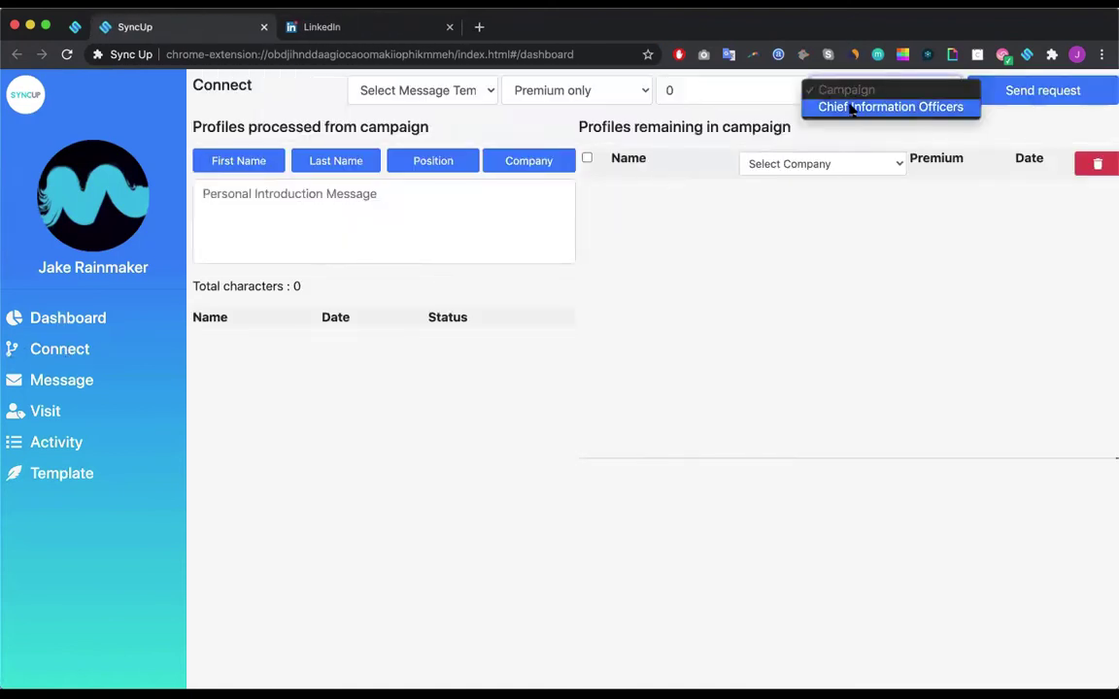
left_click(849, 107)
scroll(369, 399, "down", 2)
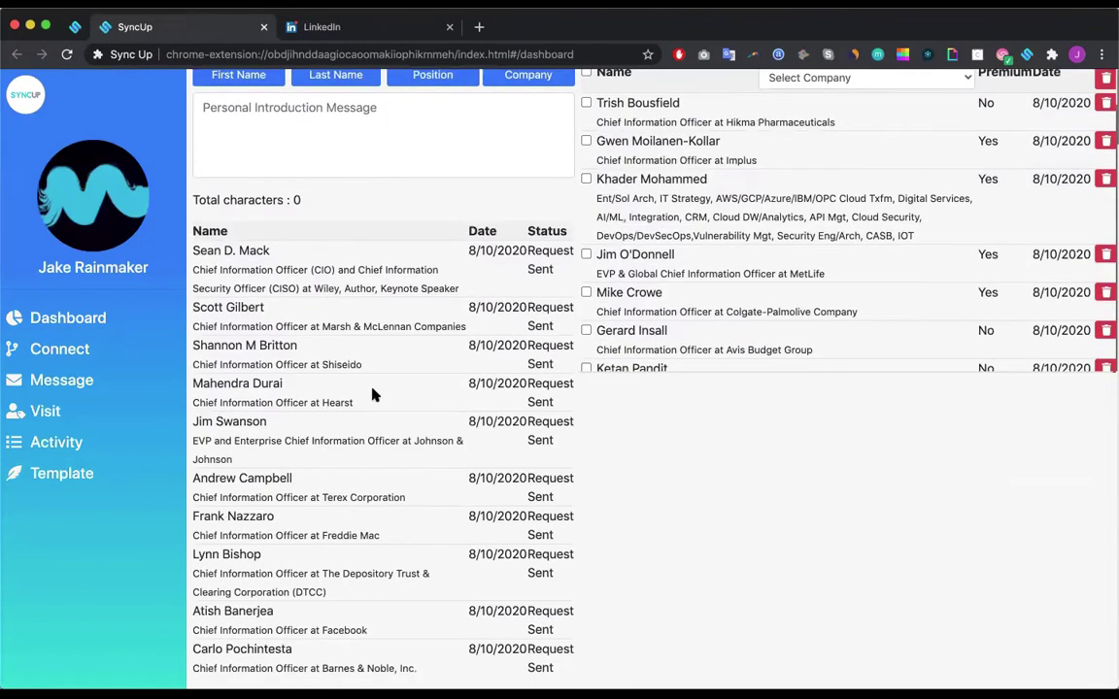
scroll(314, 510, "down", 1)
scroll(285, 516, "up", 3)
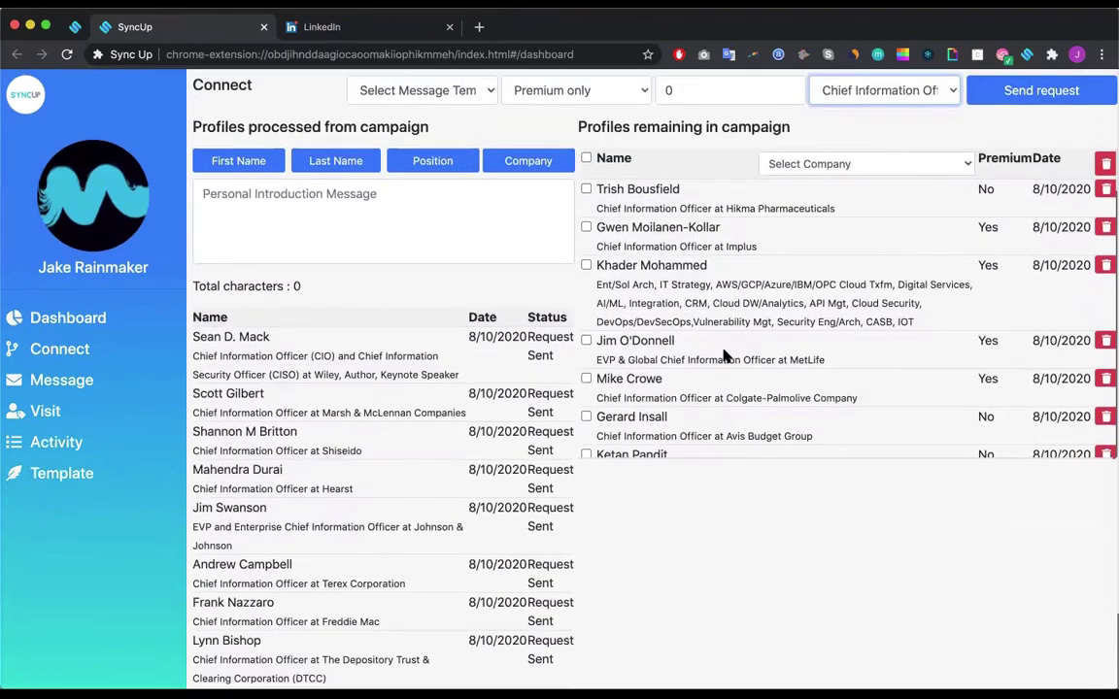
scroll(724, 356, "down", 10)
scroll(723, 350, "up", 3)
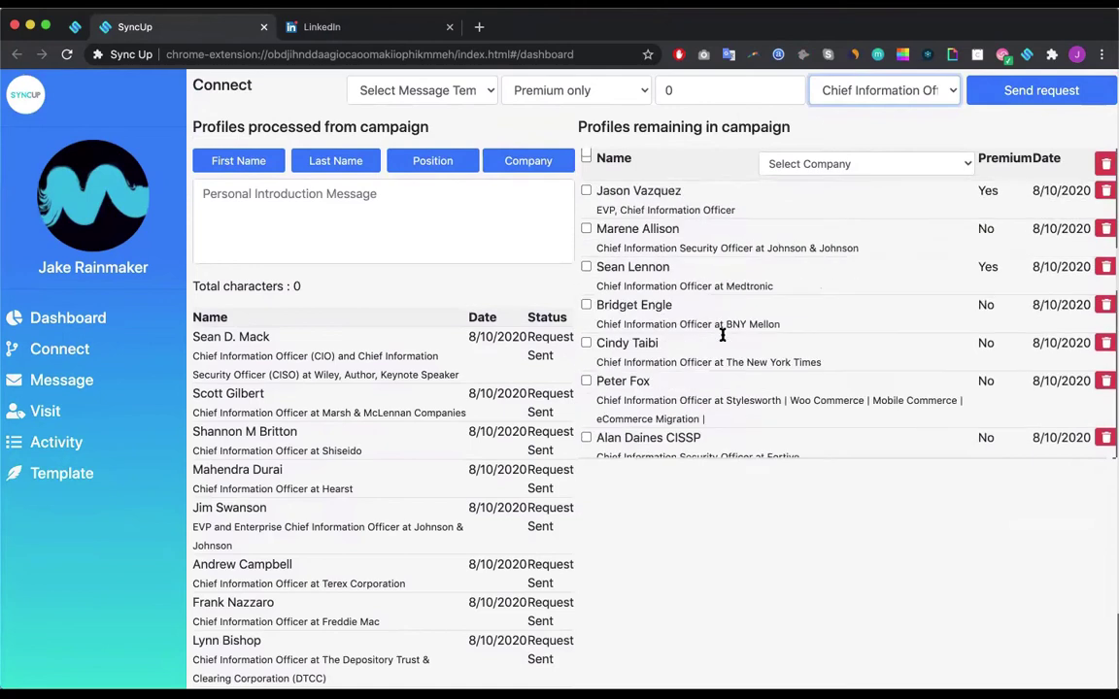
scroll(722, 336, "up", 5)
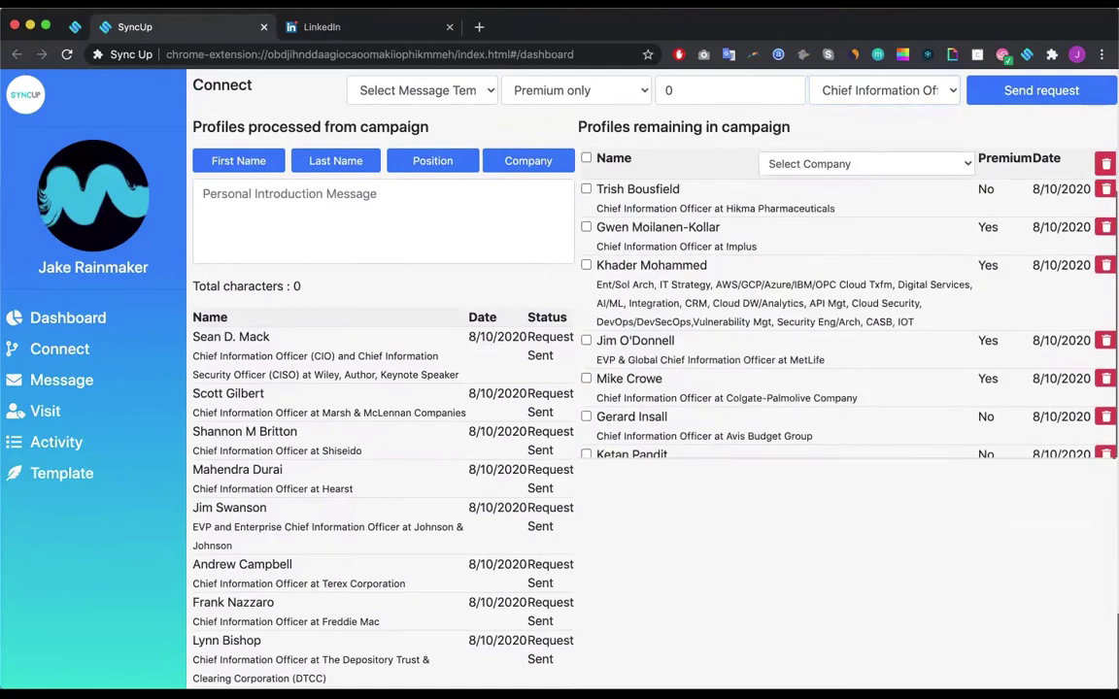
left_click(328, 27)
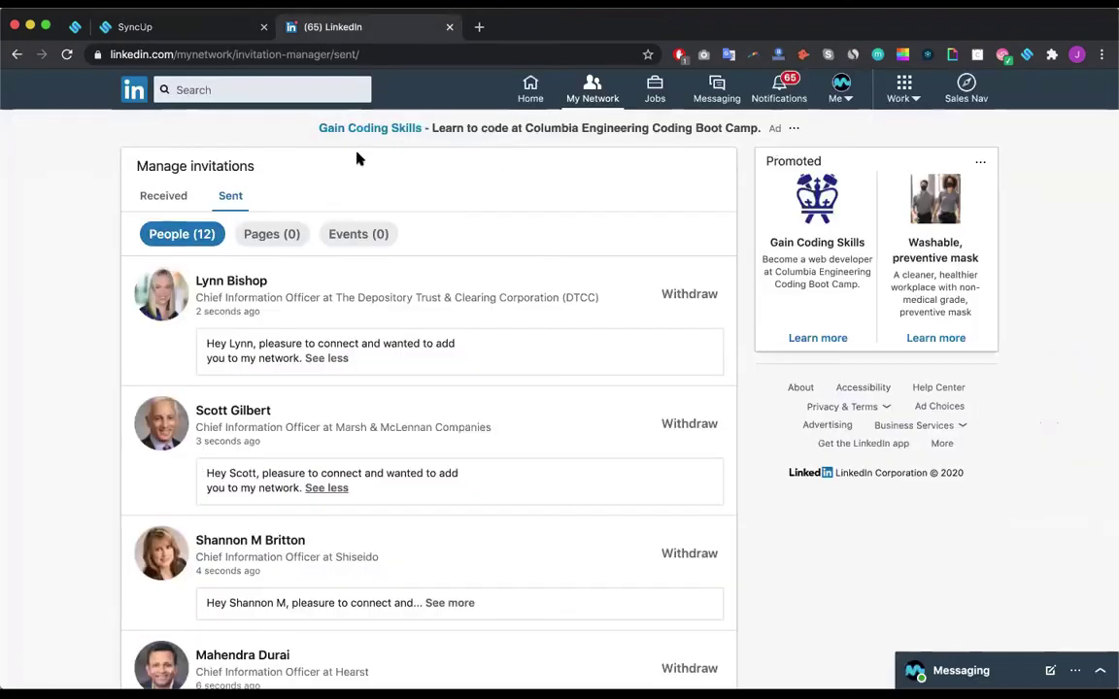
Step: In the Sync Up extension on LinkedIn, change the limit from 20 to 10 and withdraw invites
left_click(1028, 55)
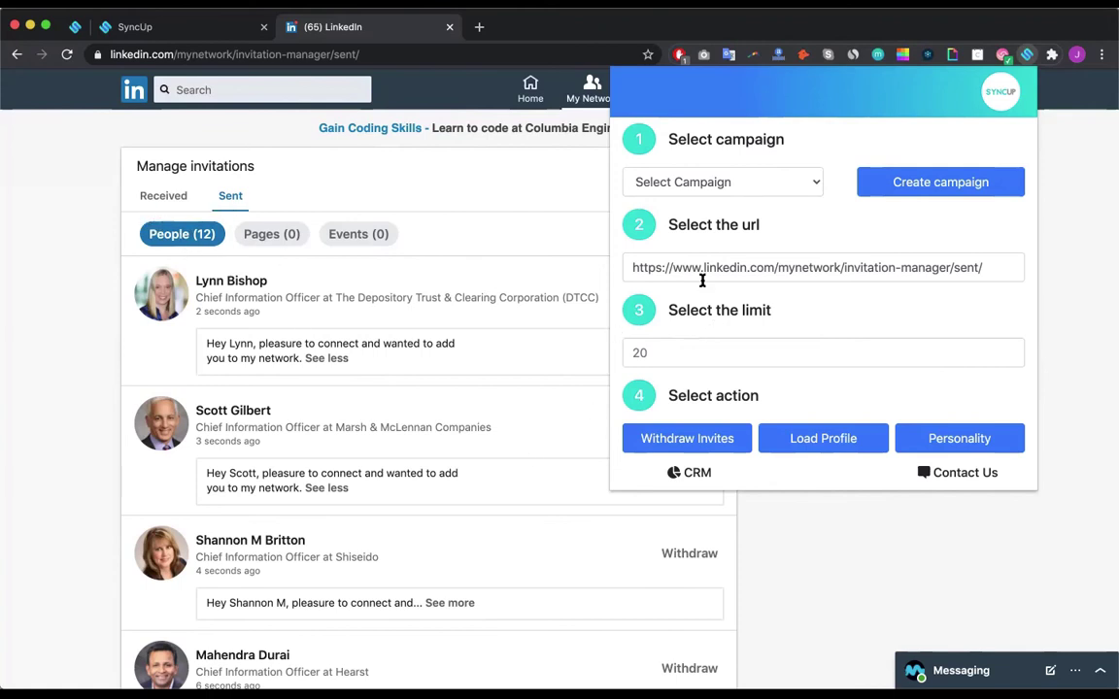
left_click(668, 352)
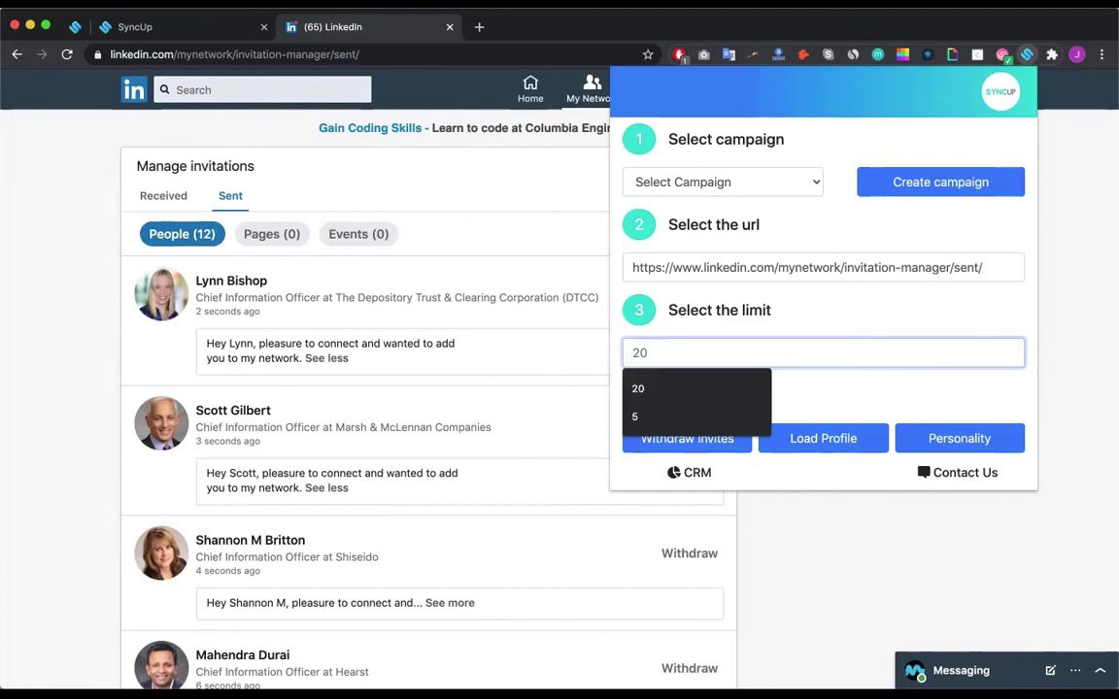
key("ctrl+a")
type("10")
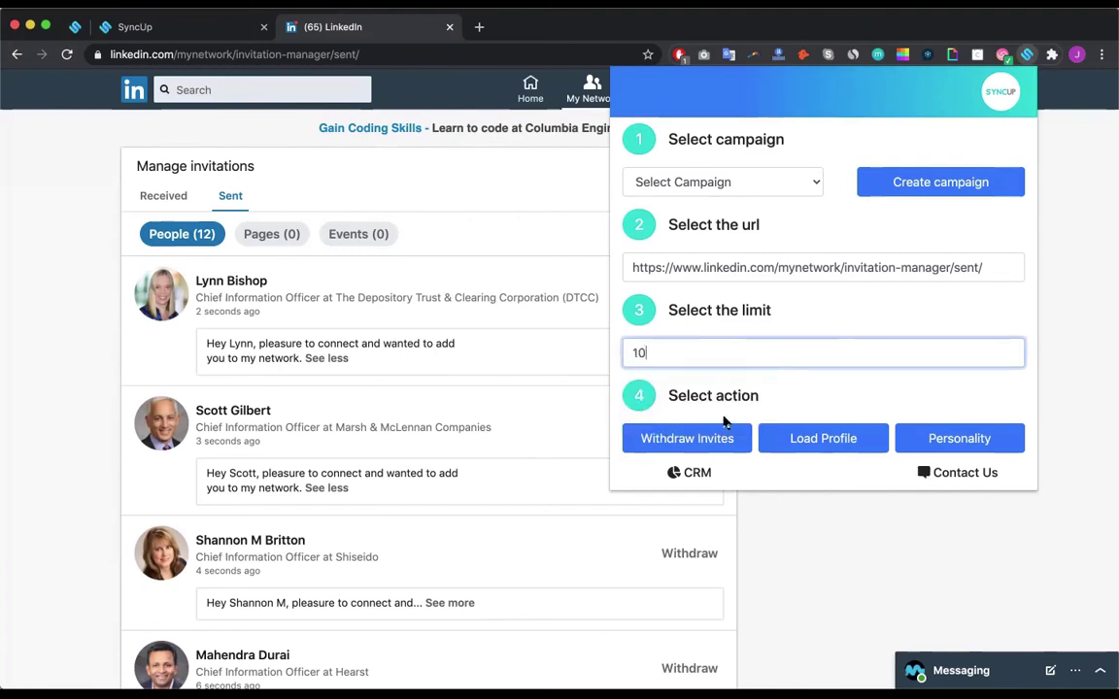
left_click(717, 436)
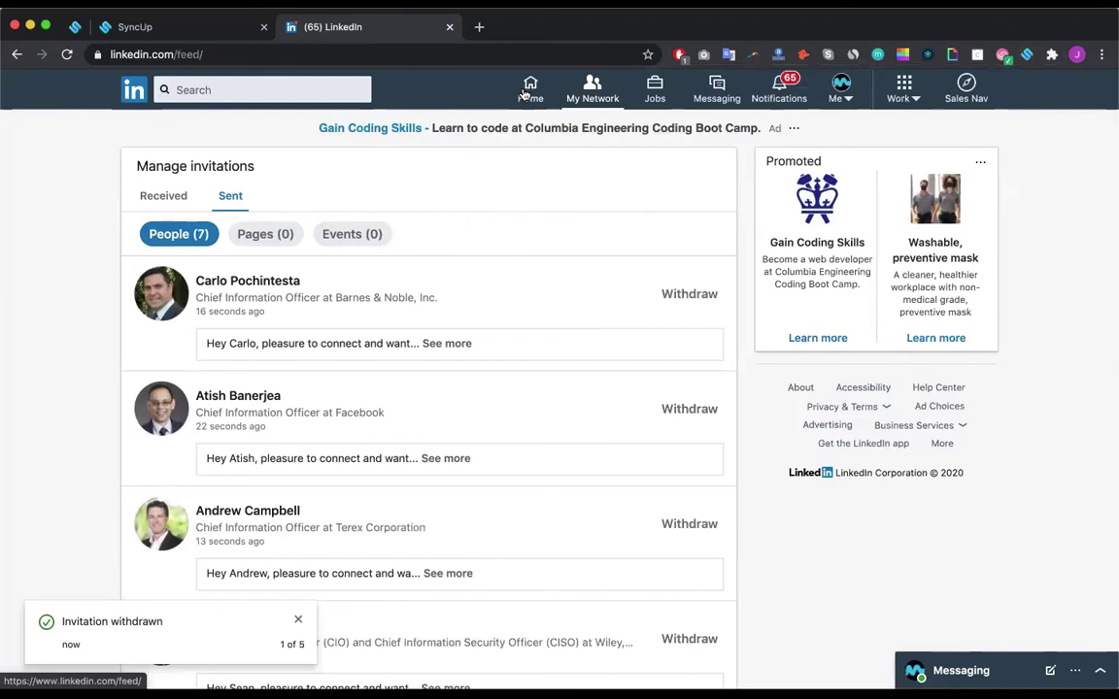
Step: Start a search from the LinkedIn search box
left_click(249, 85)
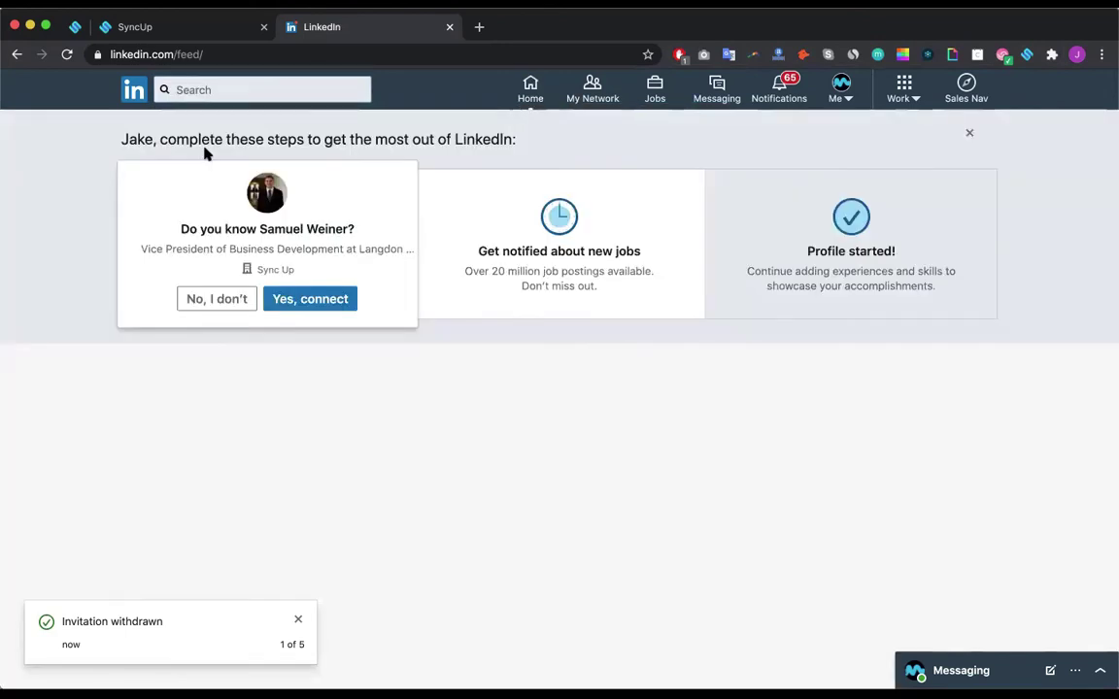
Step: Open the recently viewed LinkedIn profile and bring up its Sync Up panel
left_click(201, 153)
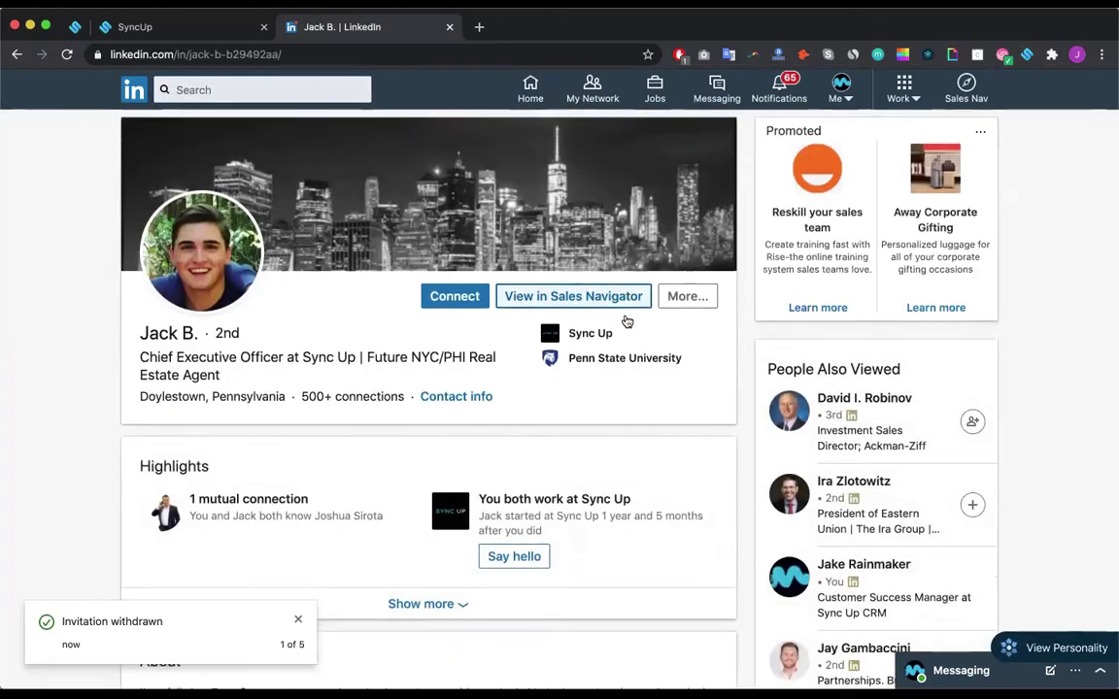
scroll(624, 320, "down", 3)
scroll(937, 163, "up", 3)
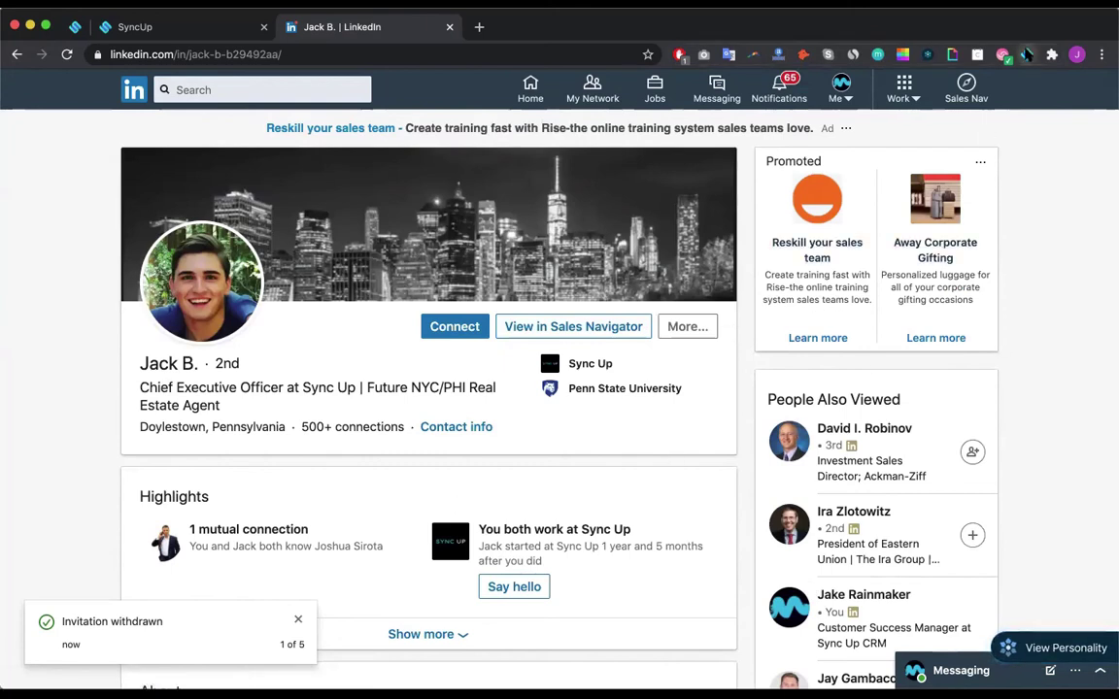
left_click(1028, 55)
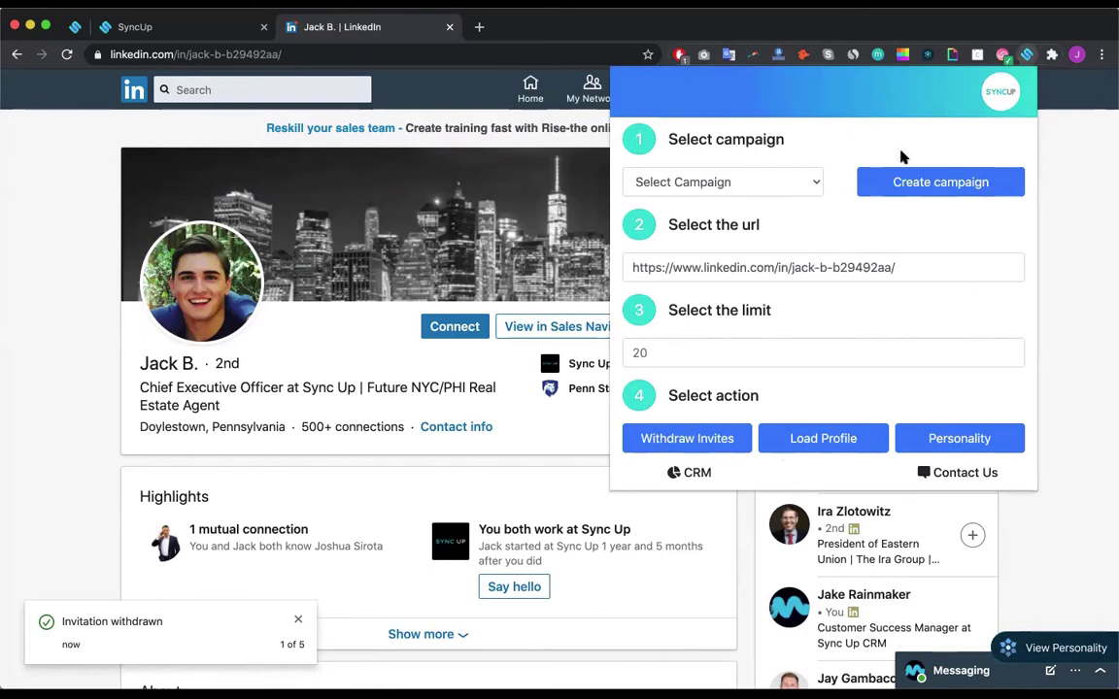
left_click(789, 178)
left_click(850, 149)
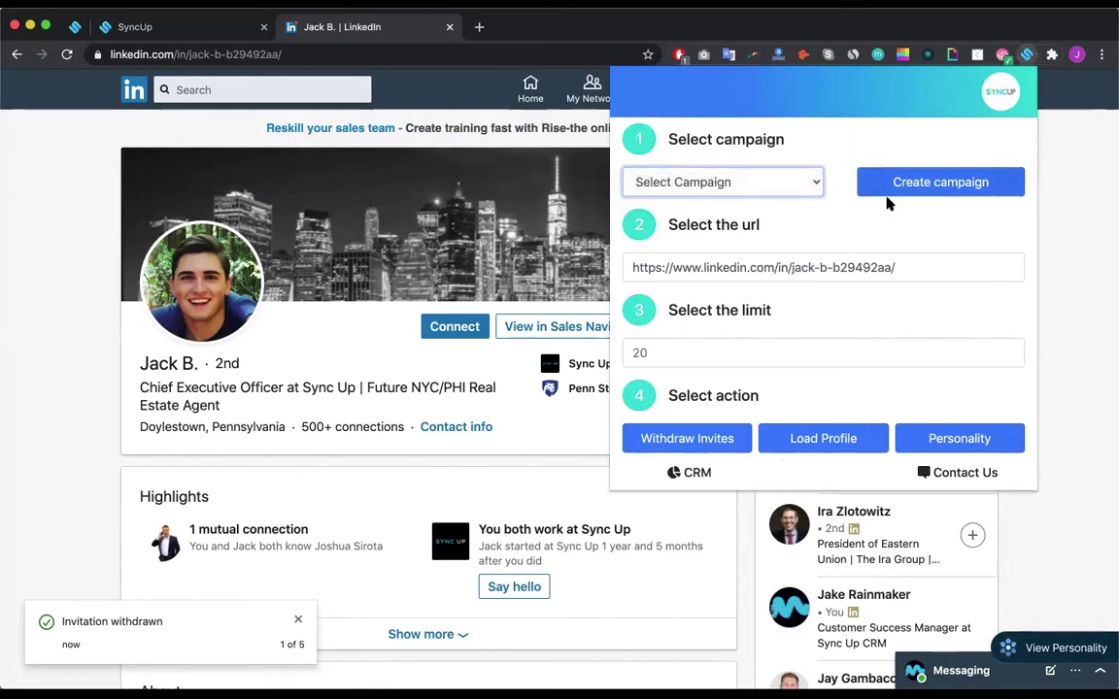
Step: Create a campaign named Personality and view the contact's personality insights in the CRM
left_click(887, 181)
left_click(724, 156)
type("Personality")
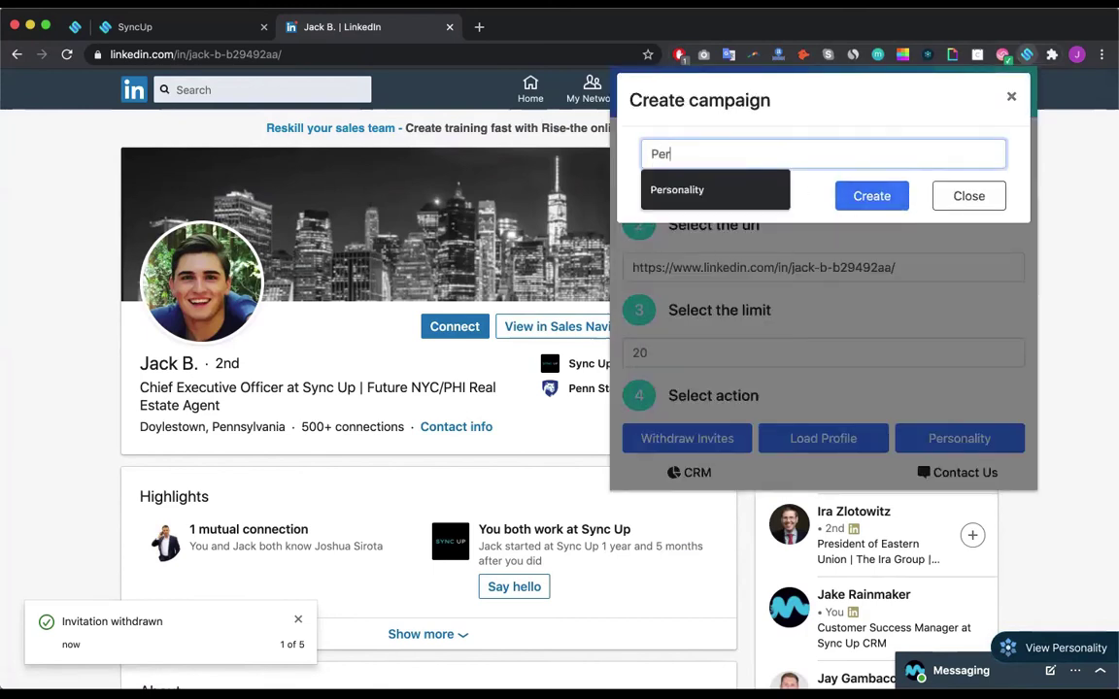
key("Return")
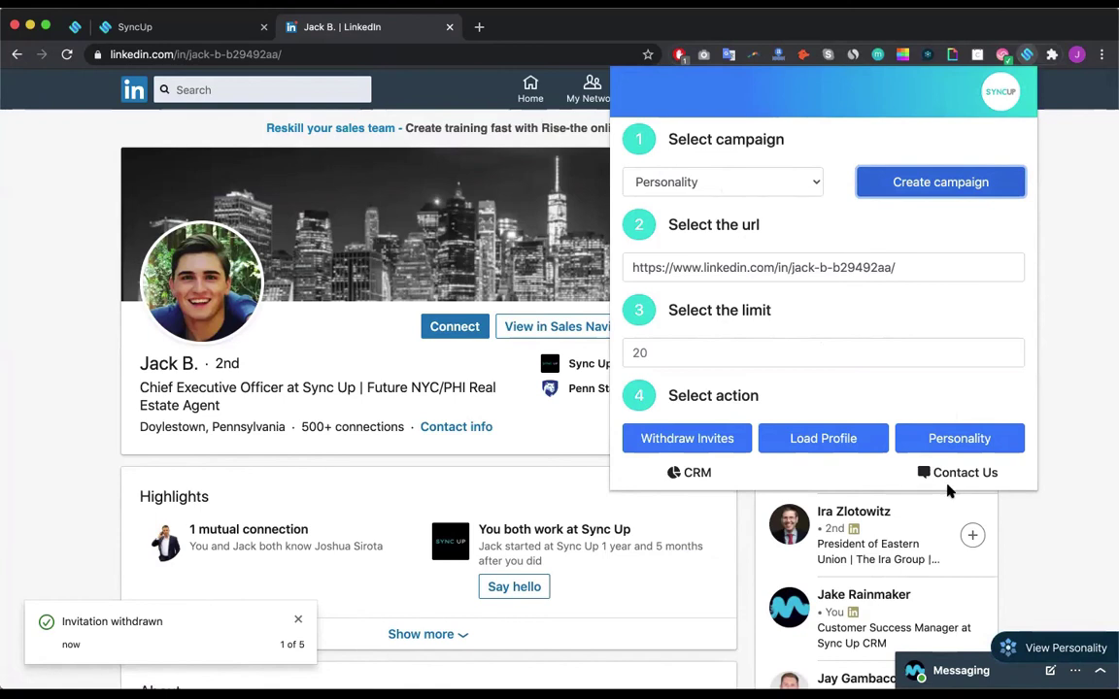
left_click(960, 444)
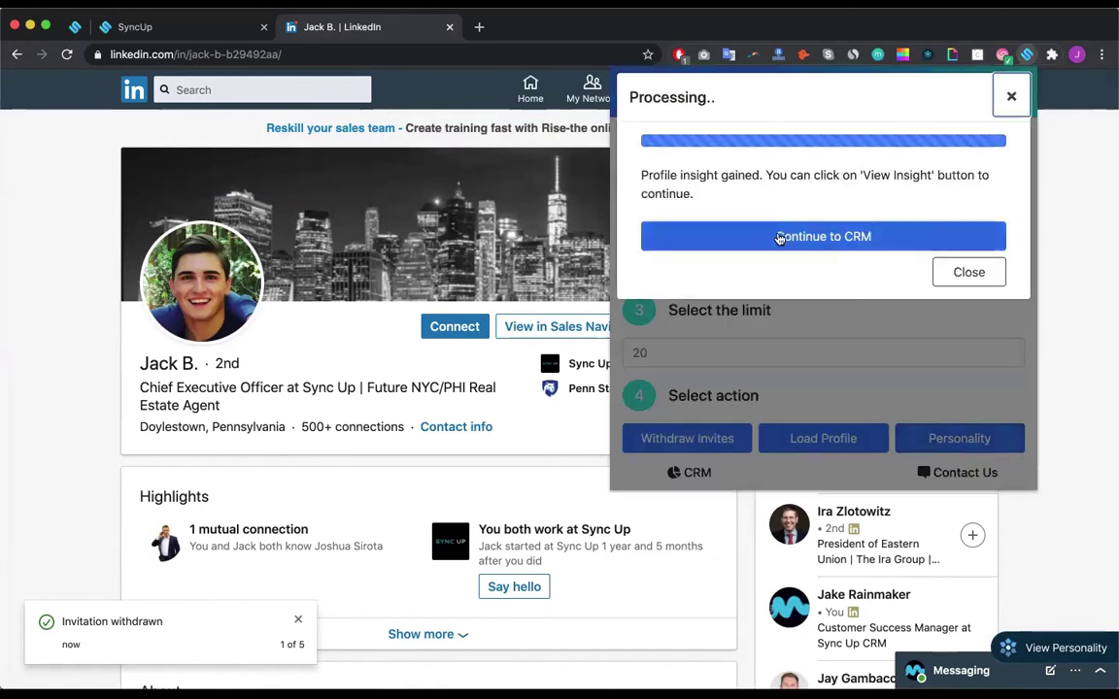
left_click(780, 237)
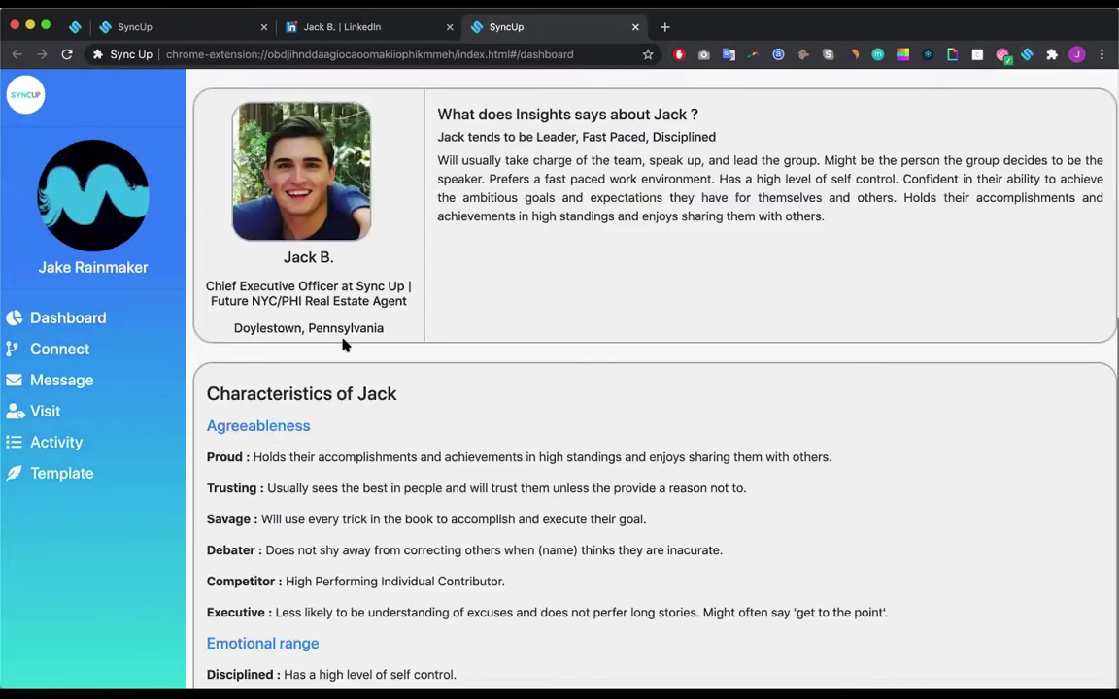
Step: Scroll through the contact's personality traits and set the action to Call with goal Make A Sales Pitch
scroll(250, 495, "down", 2)
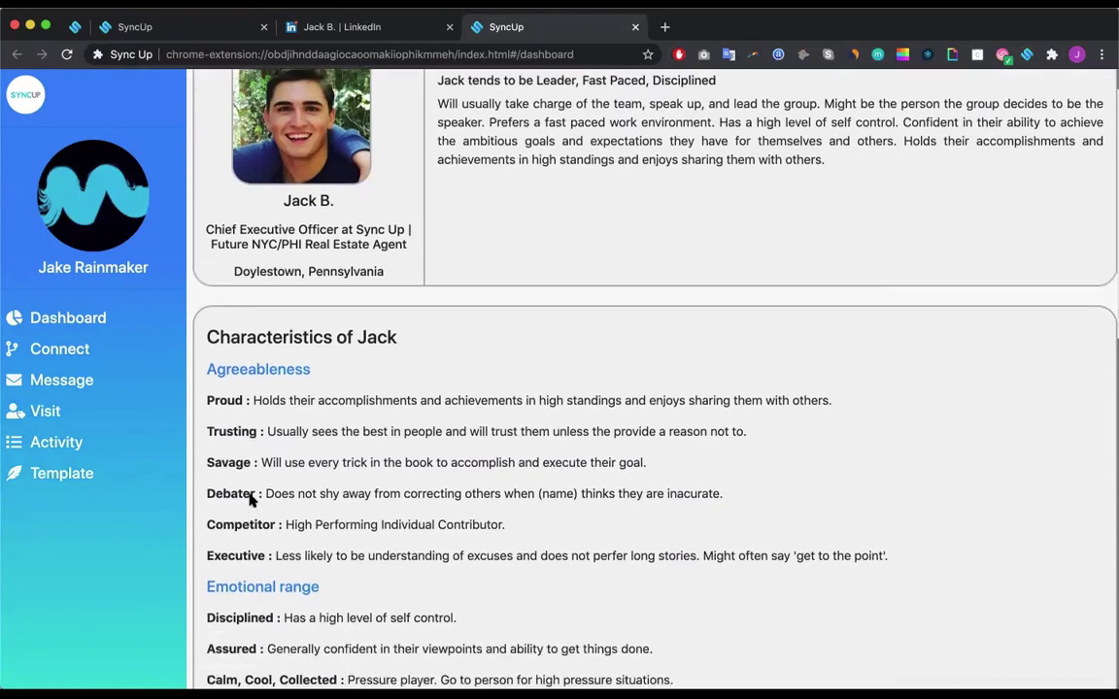
scroll(419, 424, "down", 1)
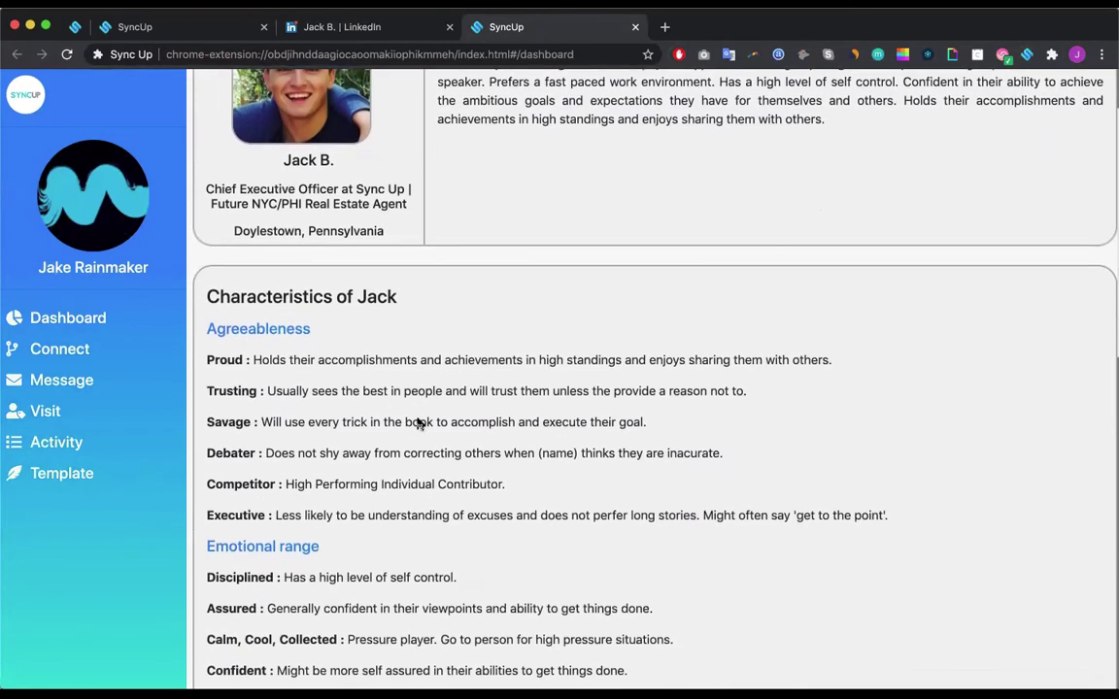
scroll(419, 422, "down", 7)
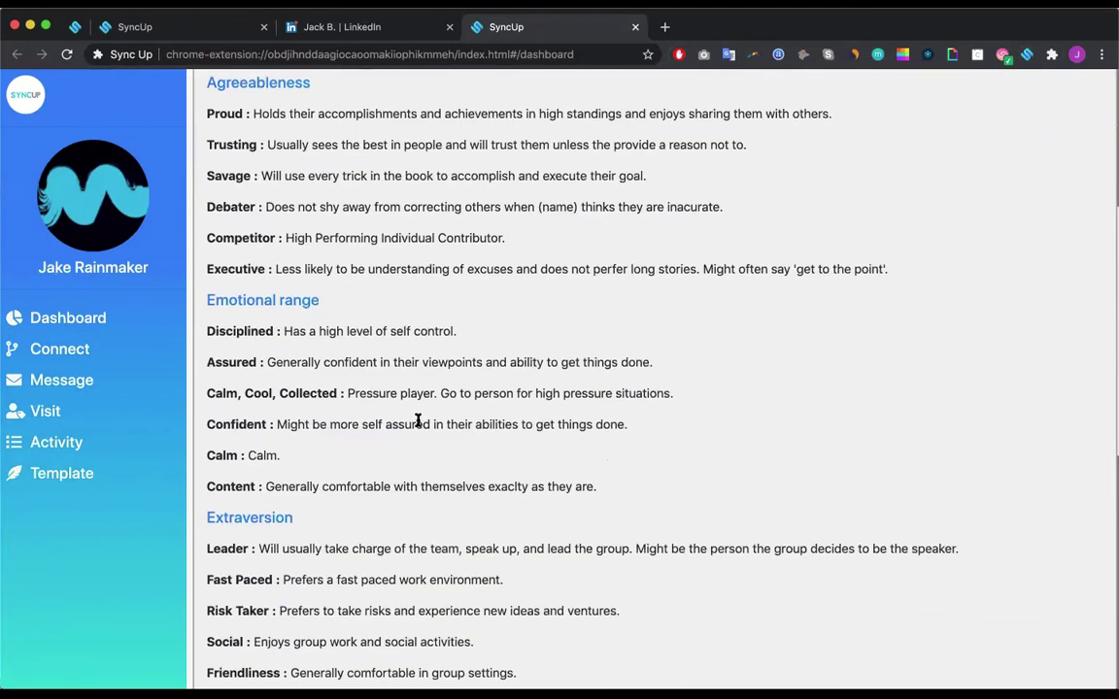
scroll(419, 421, "down", 10)
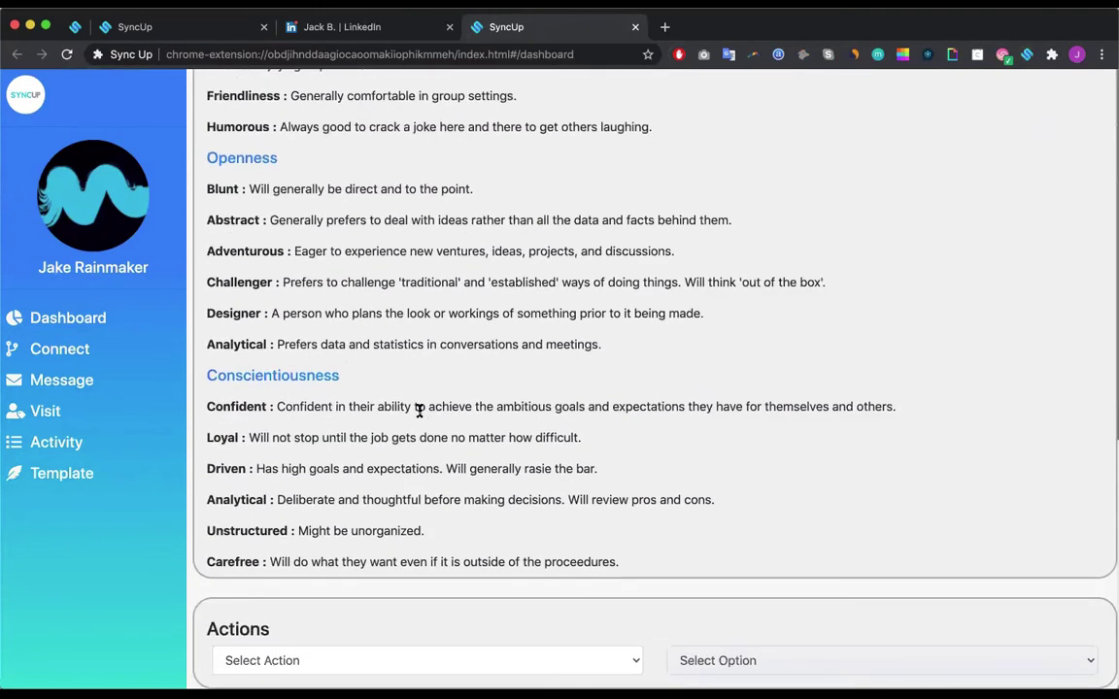
left_click(229, 657)
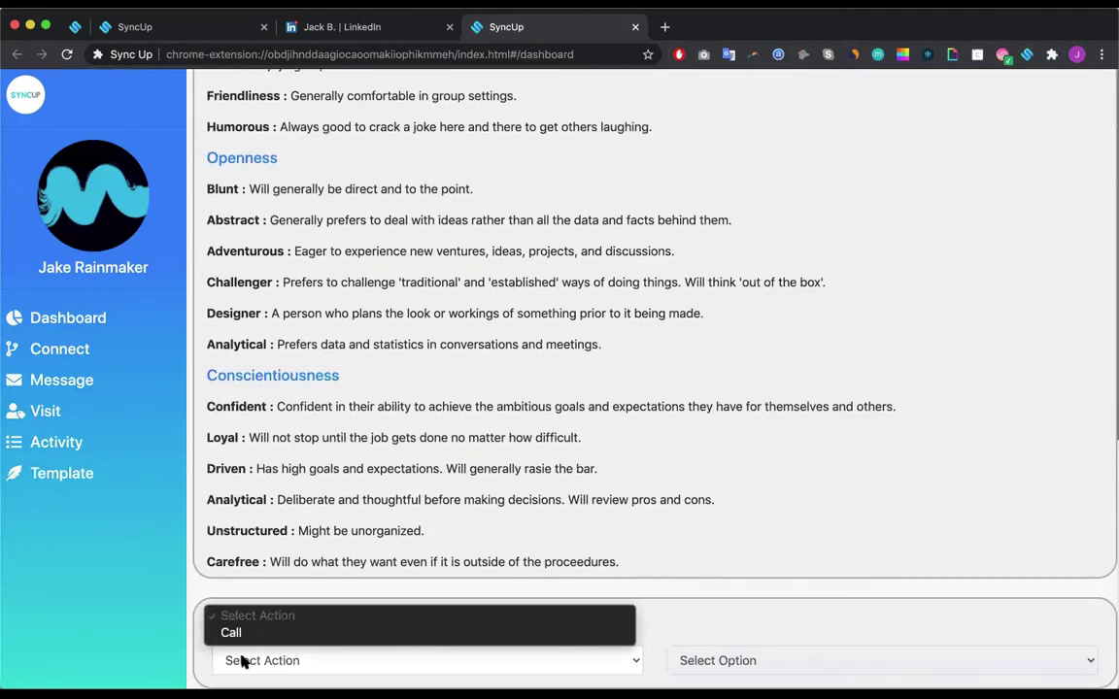
left_click(247, 639)
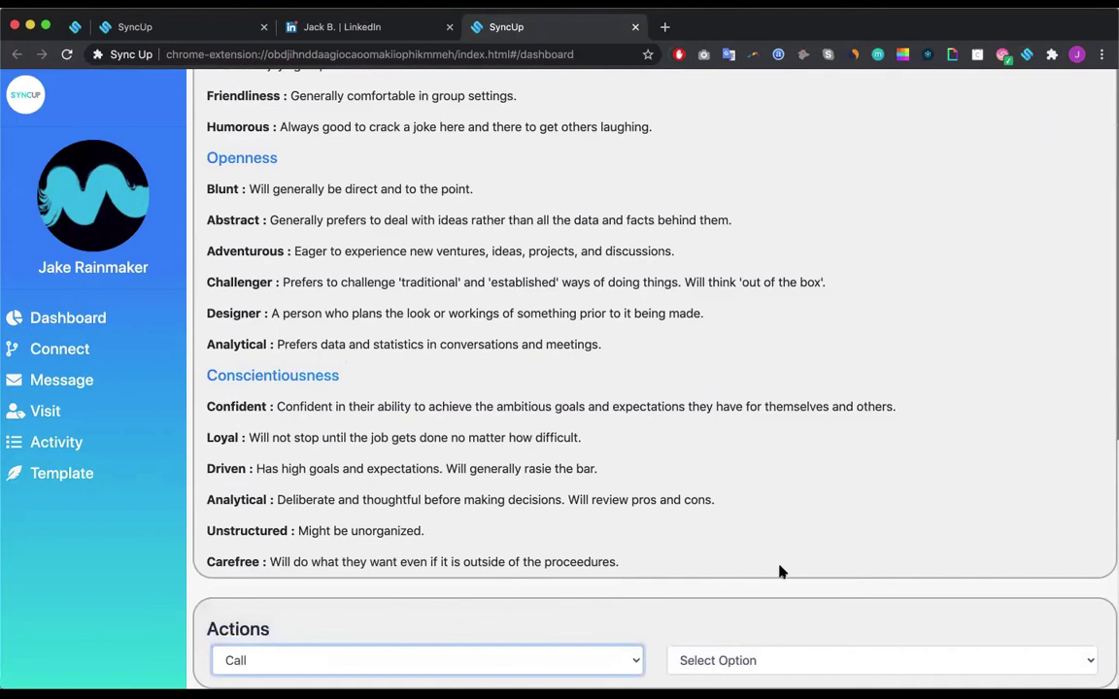
left_click(843, 657)
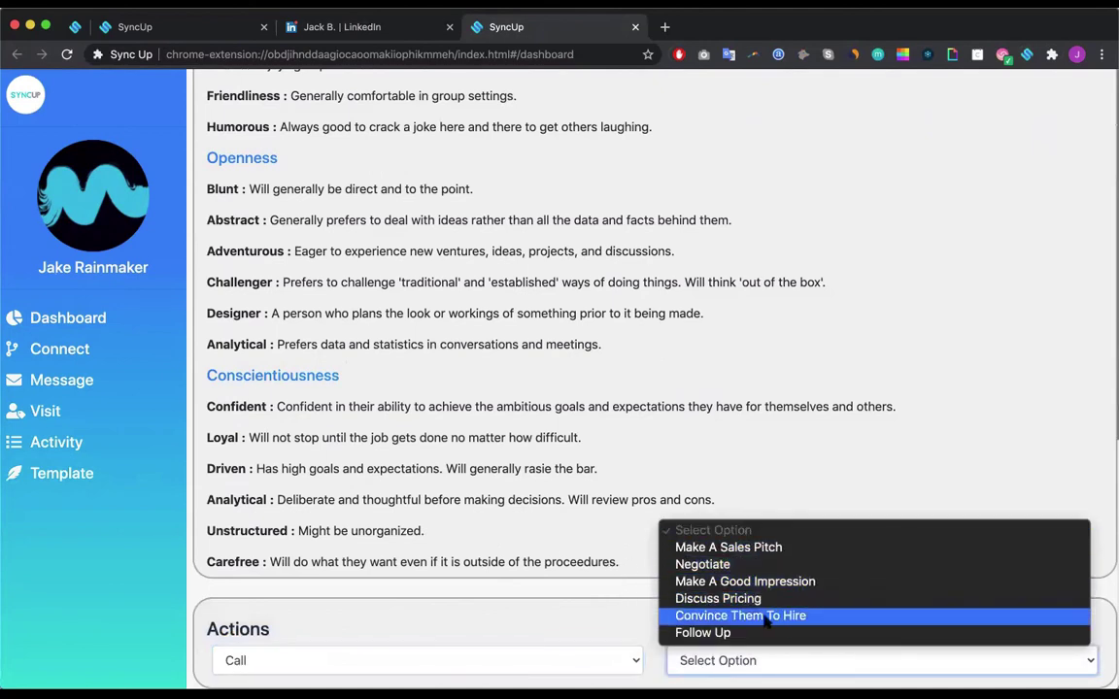
left_click(749, 546)
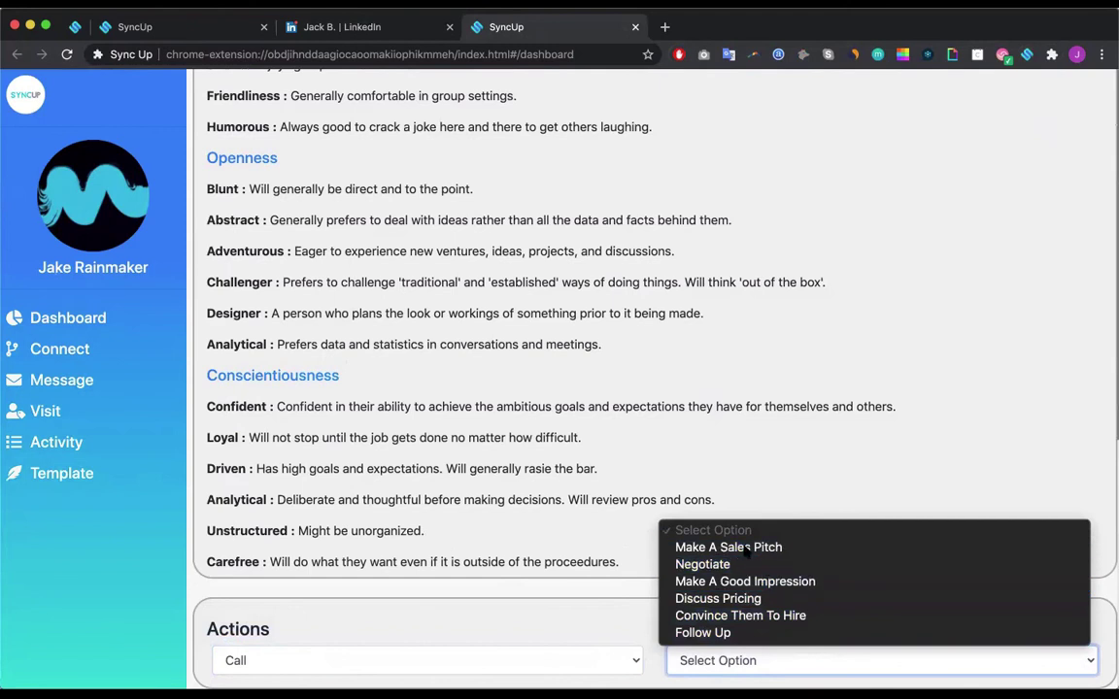
Step: Read the suggested sales-pitch call tips, then return to the contact's LinkedIn profile
scroll(745, 550, "down", 2)
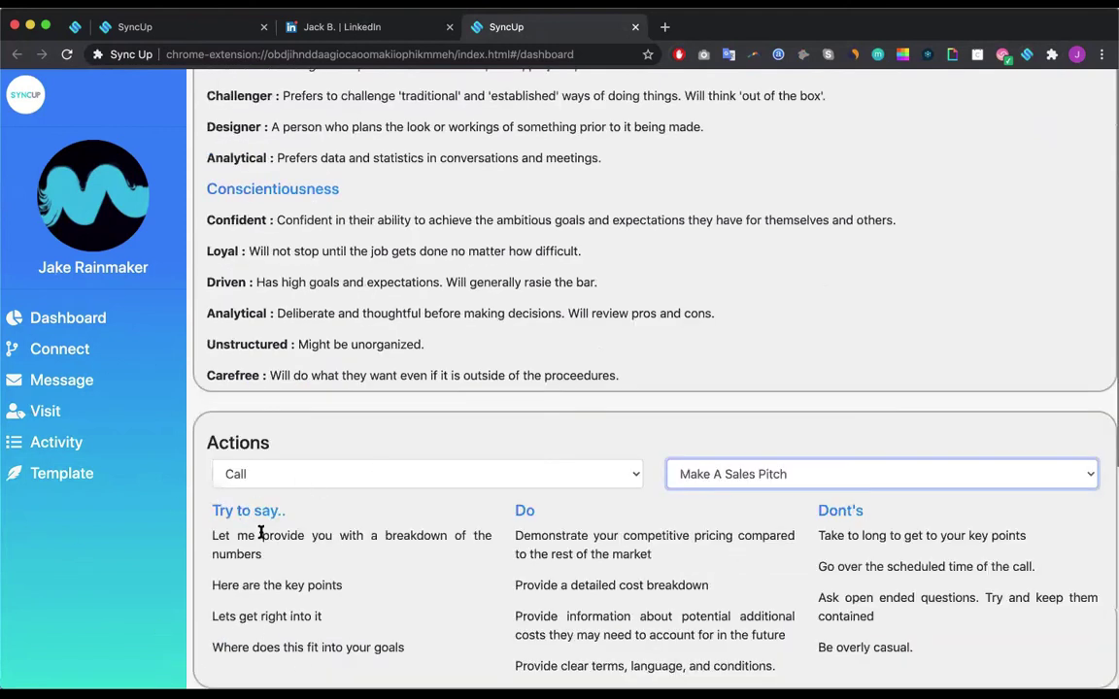
left_click_drag(233, 537, 340, 542)
left_click(435, 530)
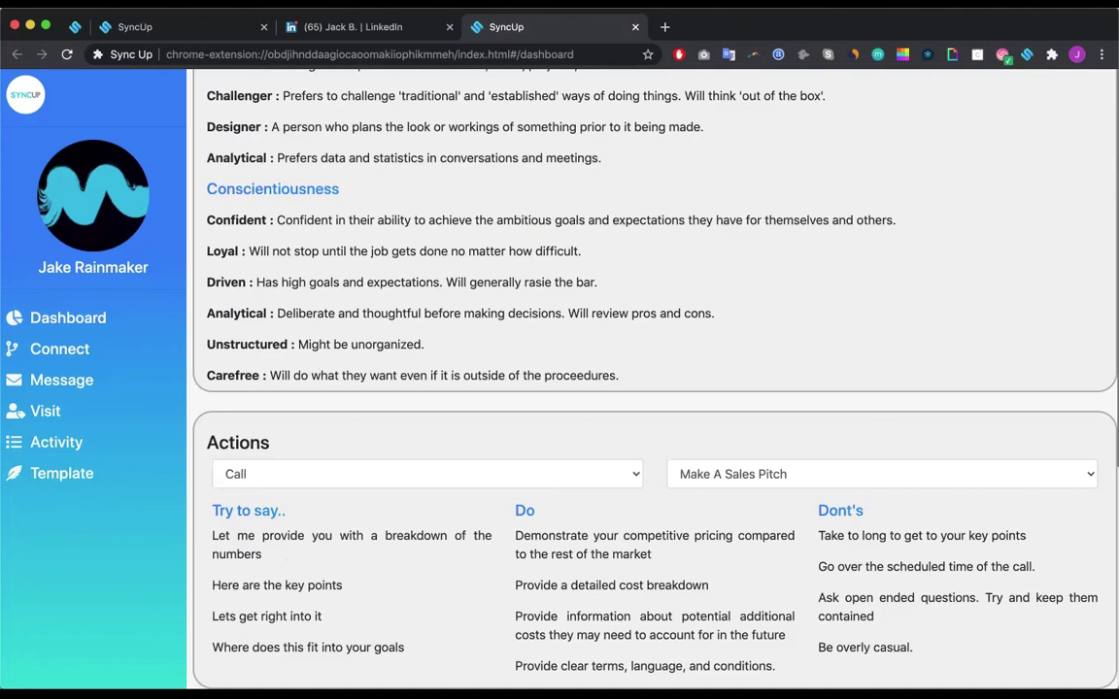
left_click(359, 28)
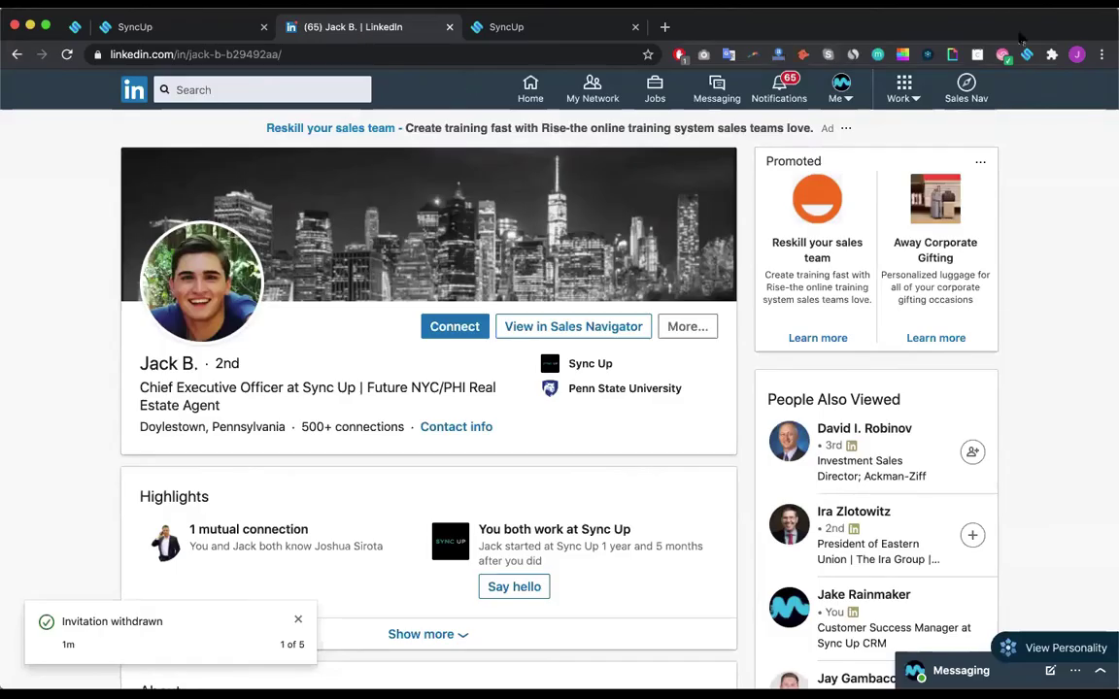
Step: Open Sales Navigator lead search and dismiss the lead filter dialog
left_click(1027, 54)
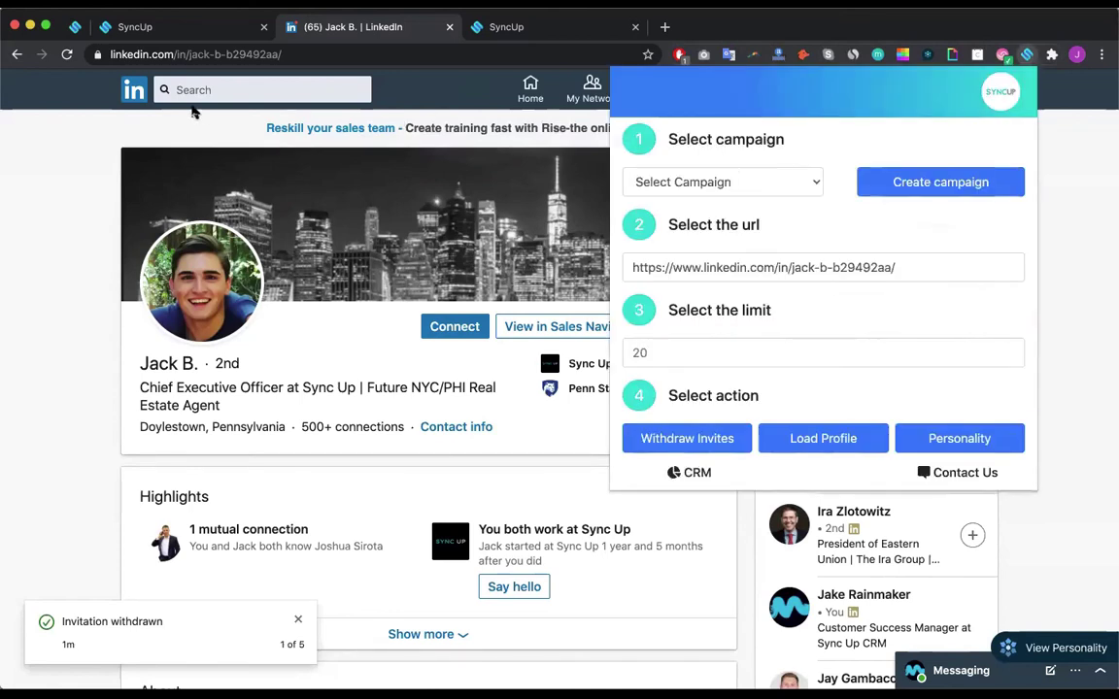
left_click(223, 87)
left_click(50, 141)
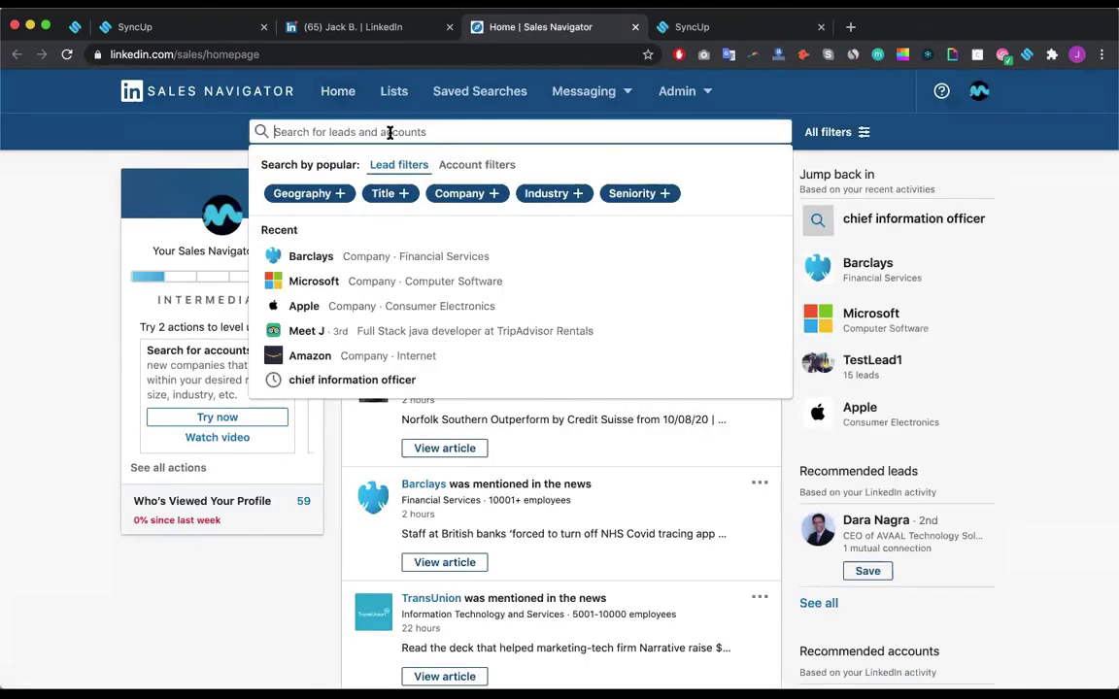
left_click(289, 193)
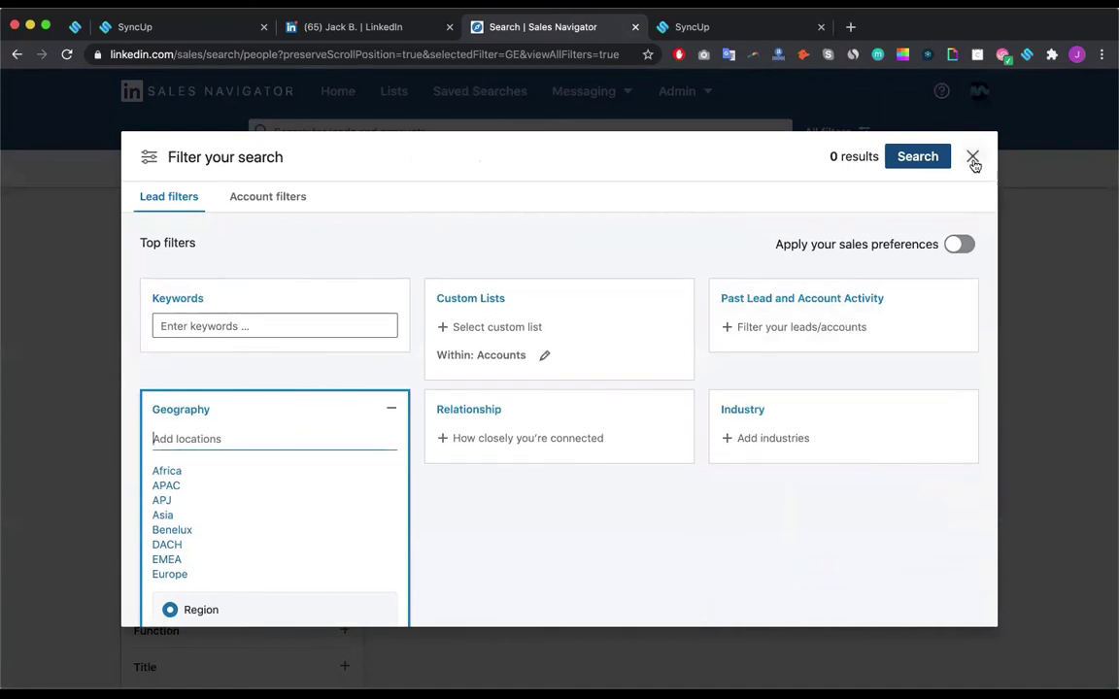
left_click(973, 157)
Step: Search leads for 'chief information officer' and bring up the Sync Up panel over the results
left_click(477, 133)
type("chief infor")
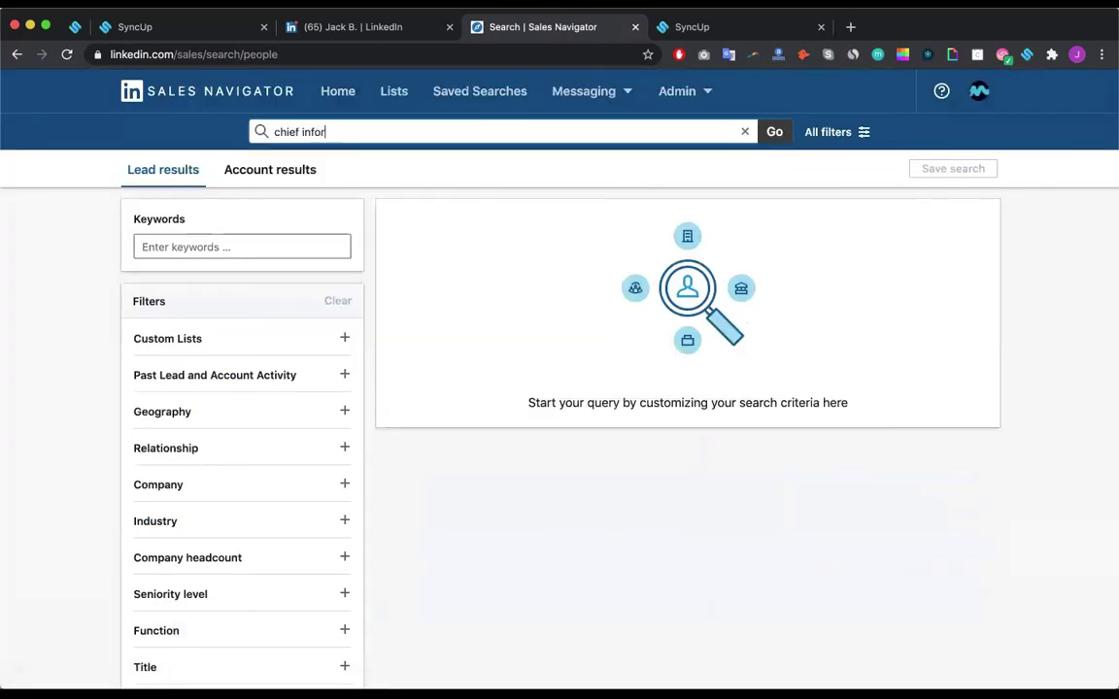
type("mation officer")
key("Return")
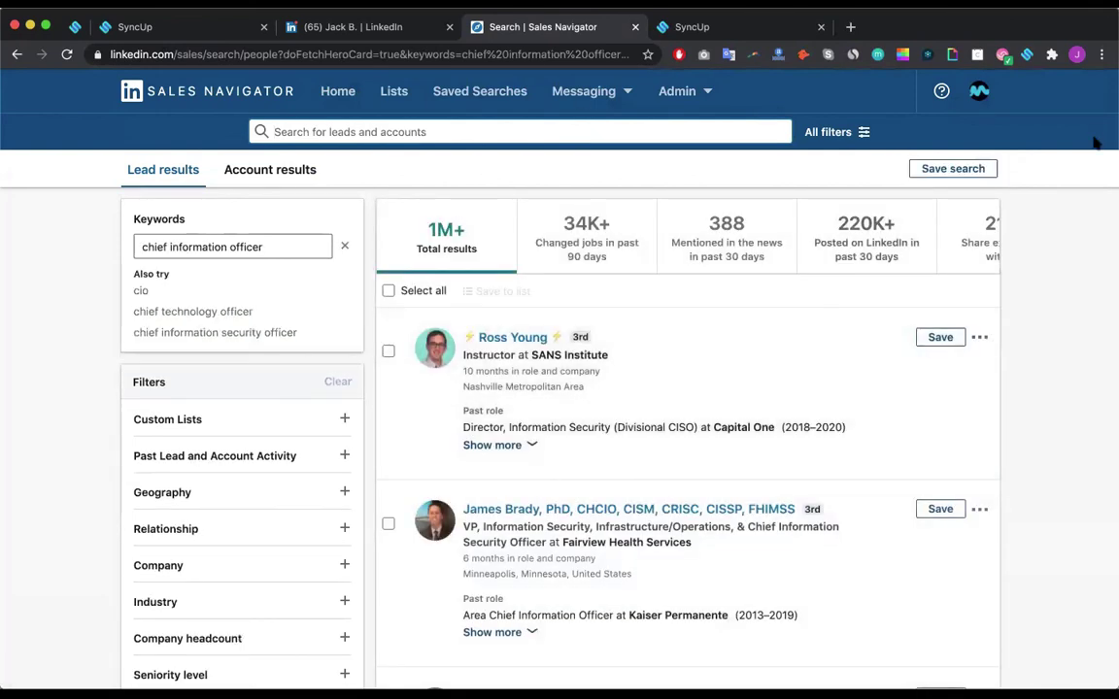
left_click(1027, 54)
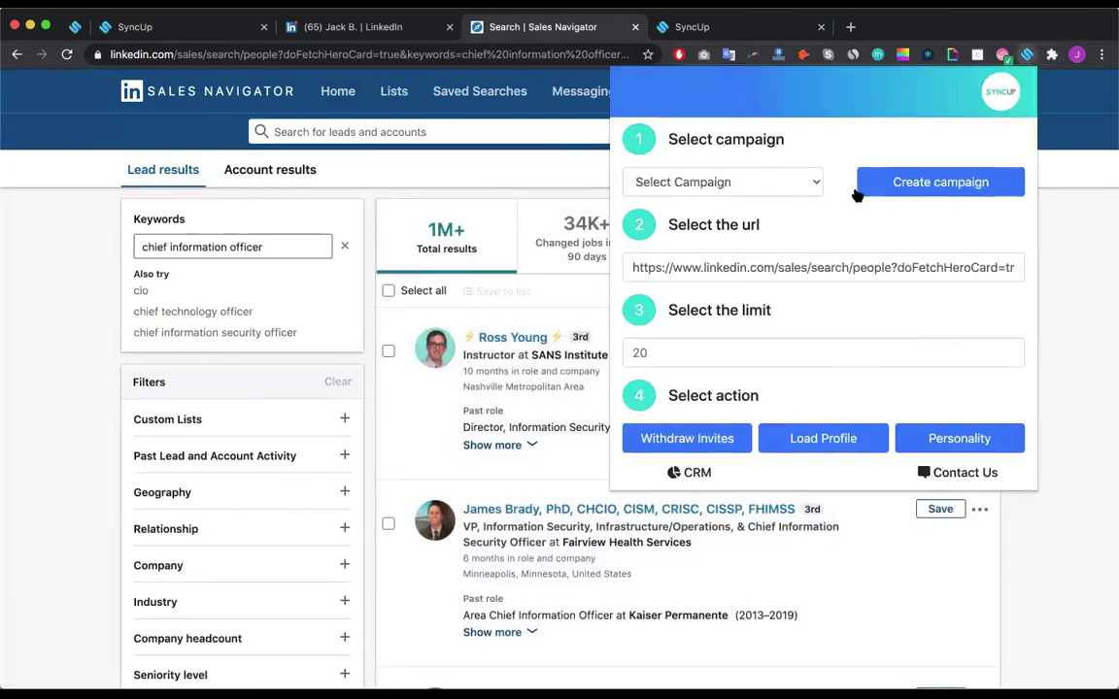
Step: Load the CIO search results into the Chief Information Officers campaign with limit 20, then go to Sync Up
left_click(809, 183)
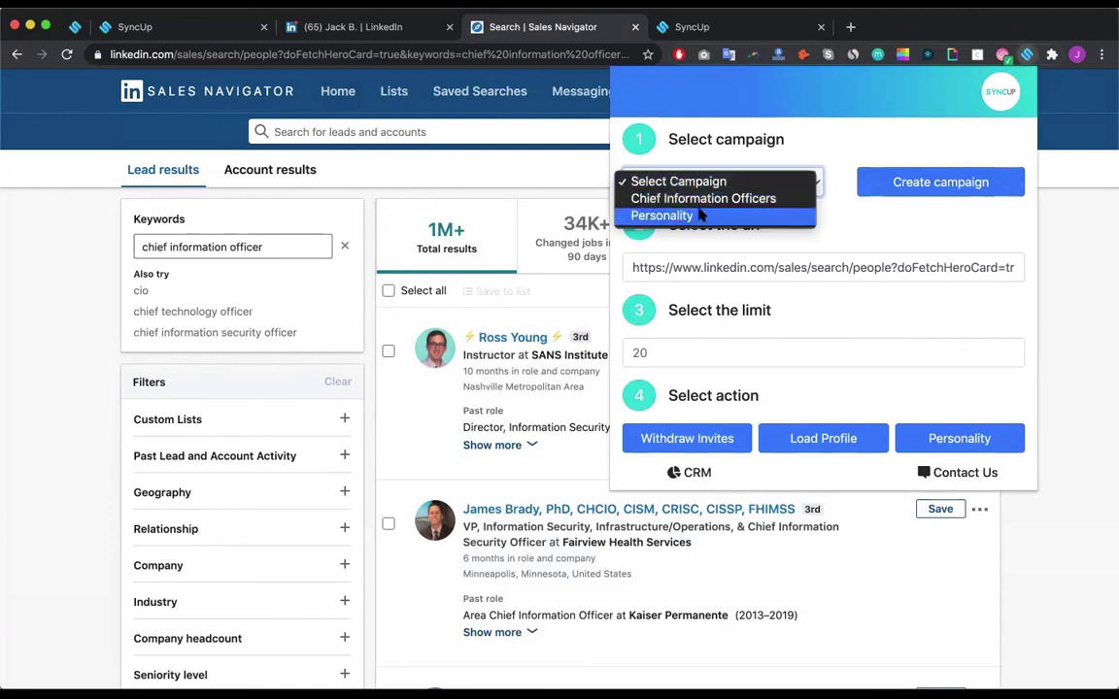
left_click(699, 216)
left_click(699, 182)
left_click(700, 165)
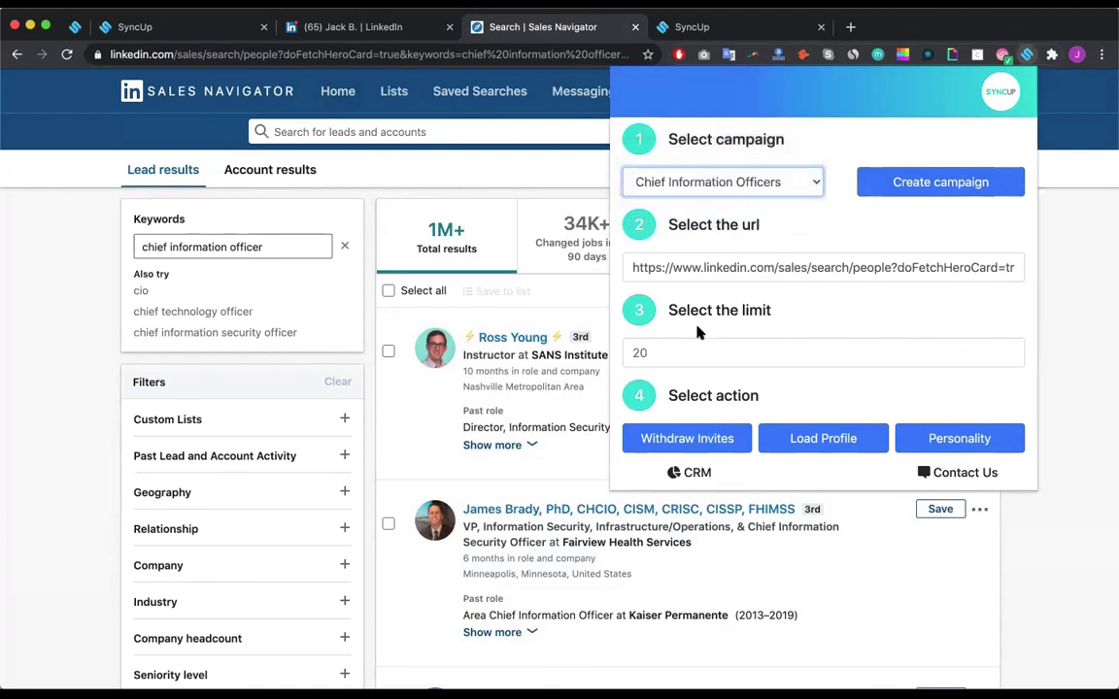
left_click(680, 351)
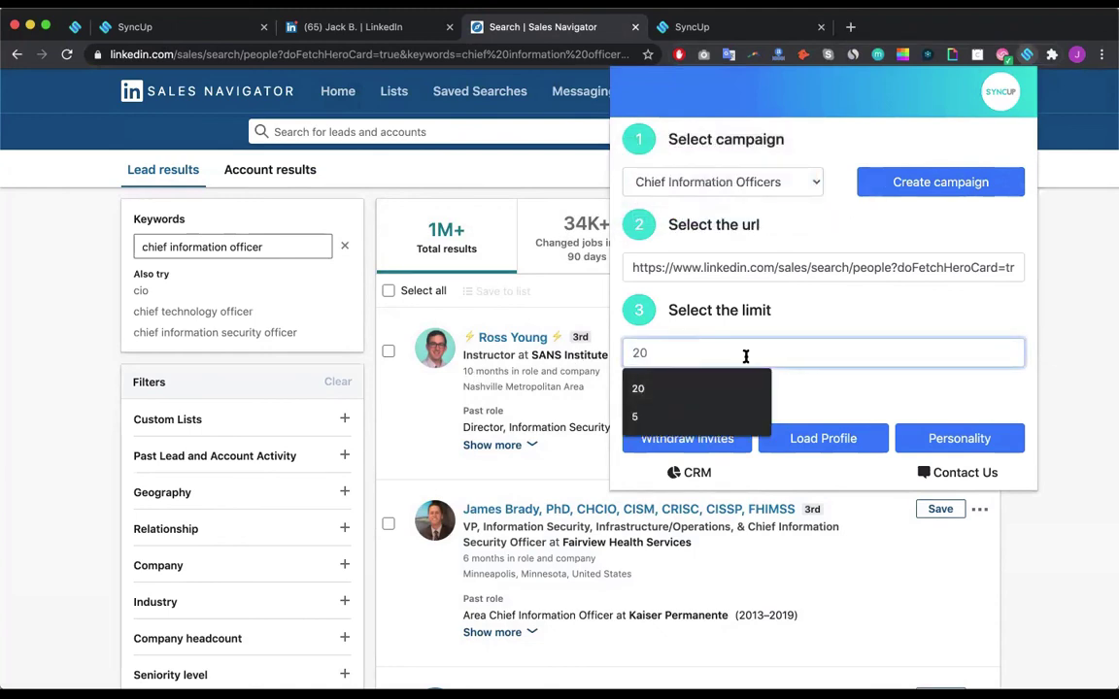
left_click(824, 392)
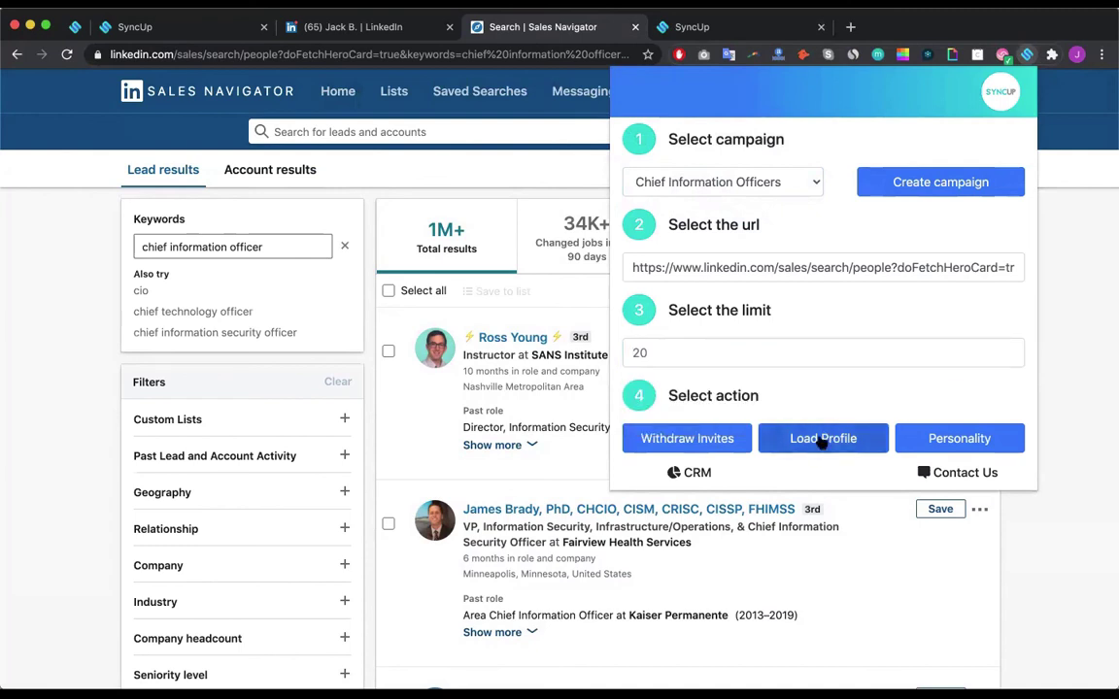
left_click(172, 13)
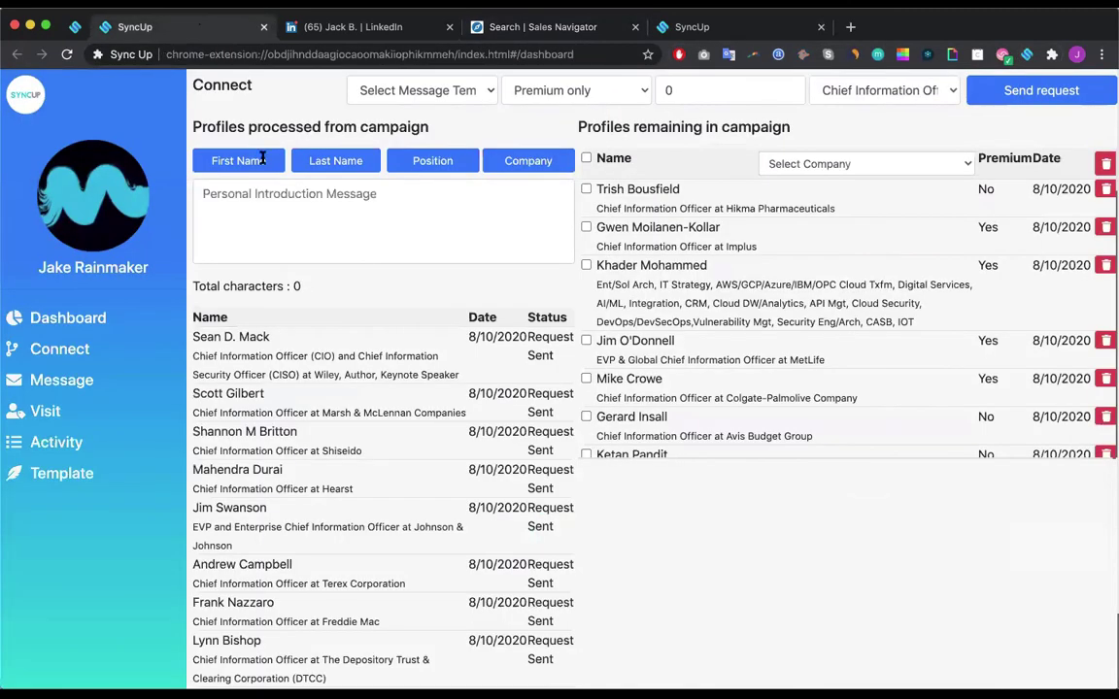
Step: On the Connect page, select the Chief Information Officers campaign to load its profiles
left_click(70, 316)
left_click(60, 348)
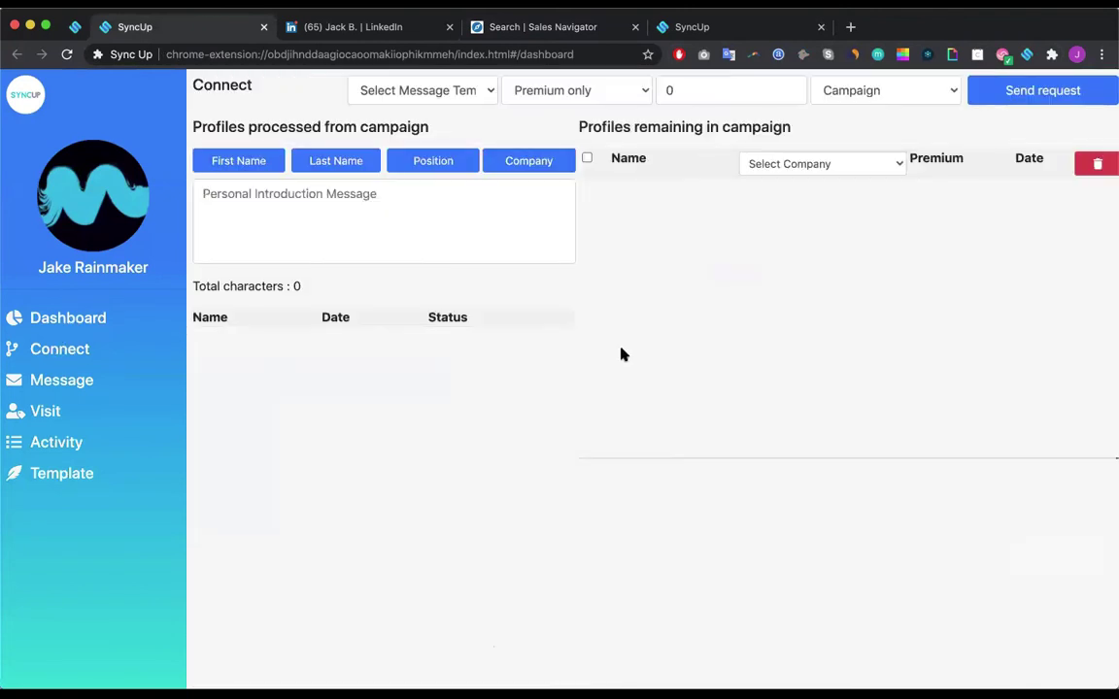
left_click(48, 350)
left_click(855, 91)
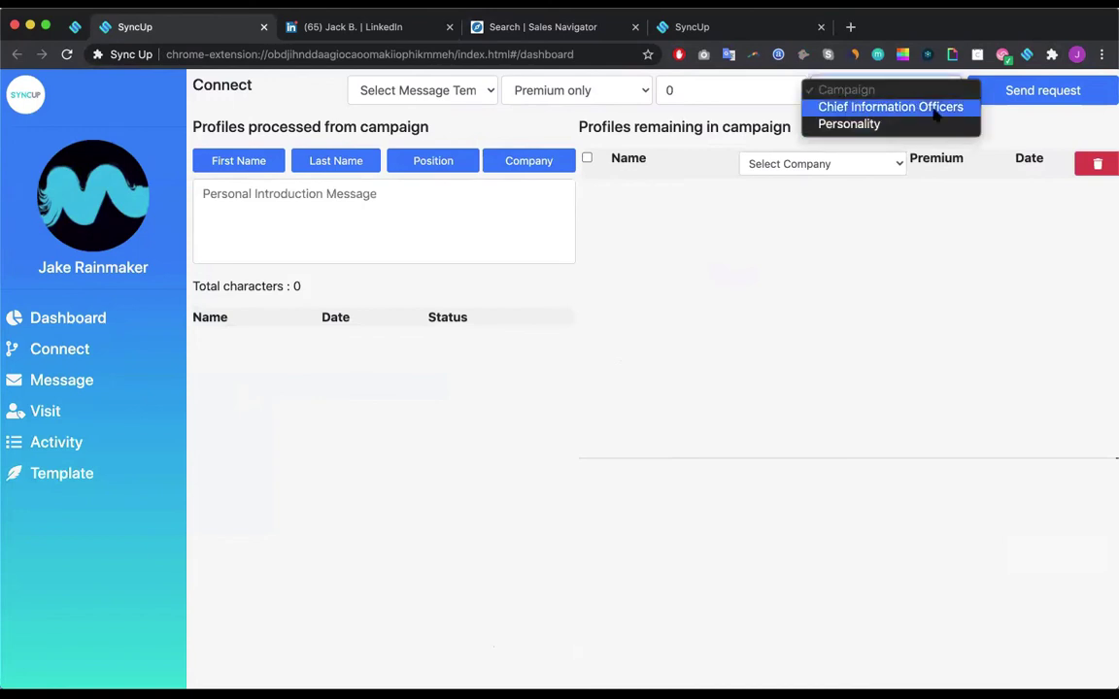
left_click(882, 126)
left_click(855, 90)
left_click(855, 88)
left_click(855, 85)
left_click(855, 73)
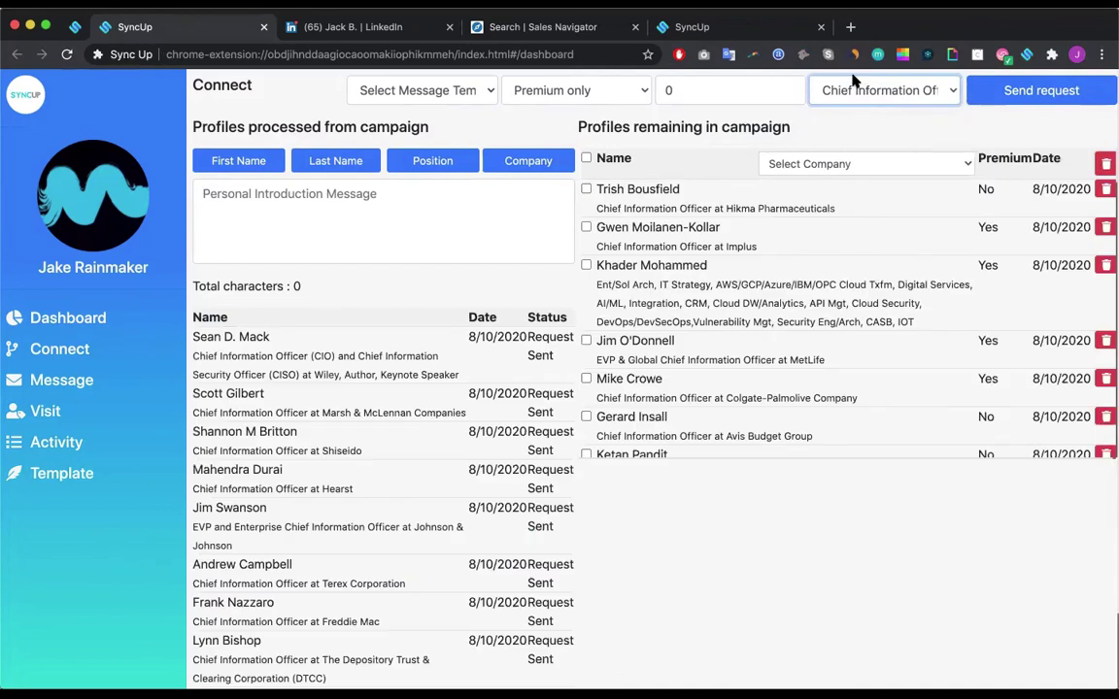
Step: Set 10 profiles, any premium status, and the Sync Up Demo Test message template
left_click(694, 92)
key("BackSpace")
type("1")
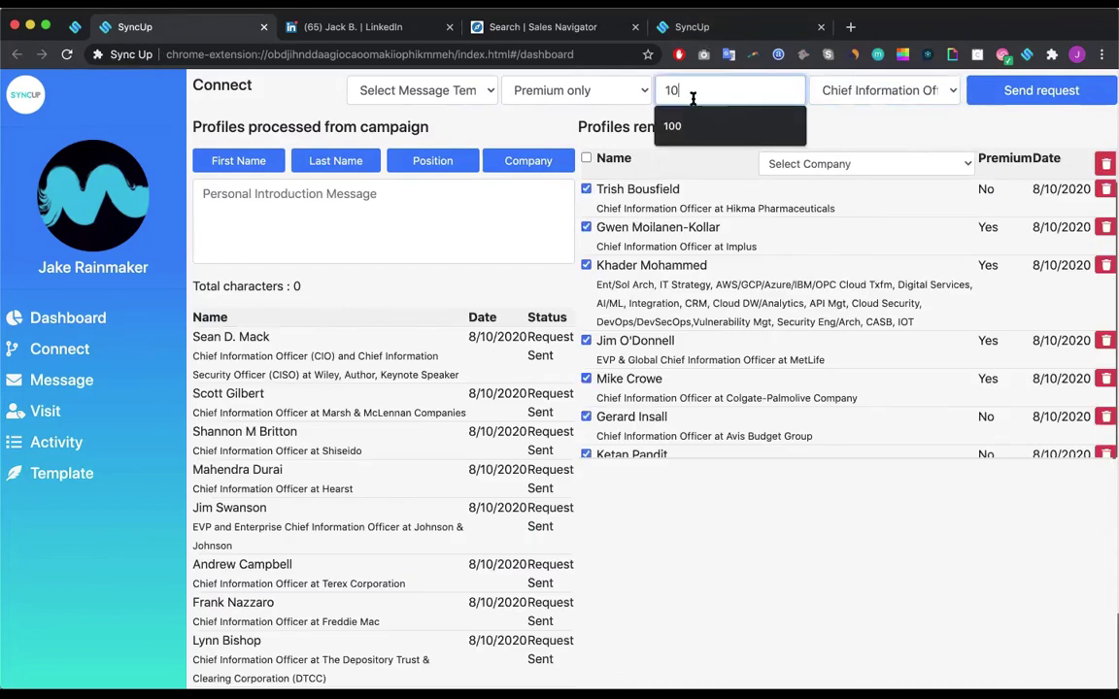
left_click(525, 89)
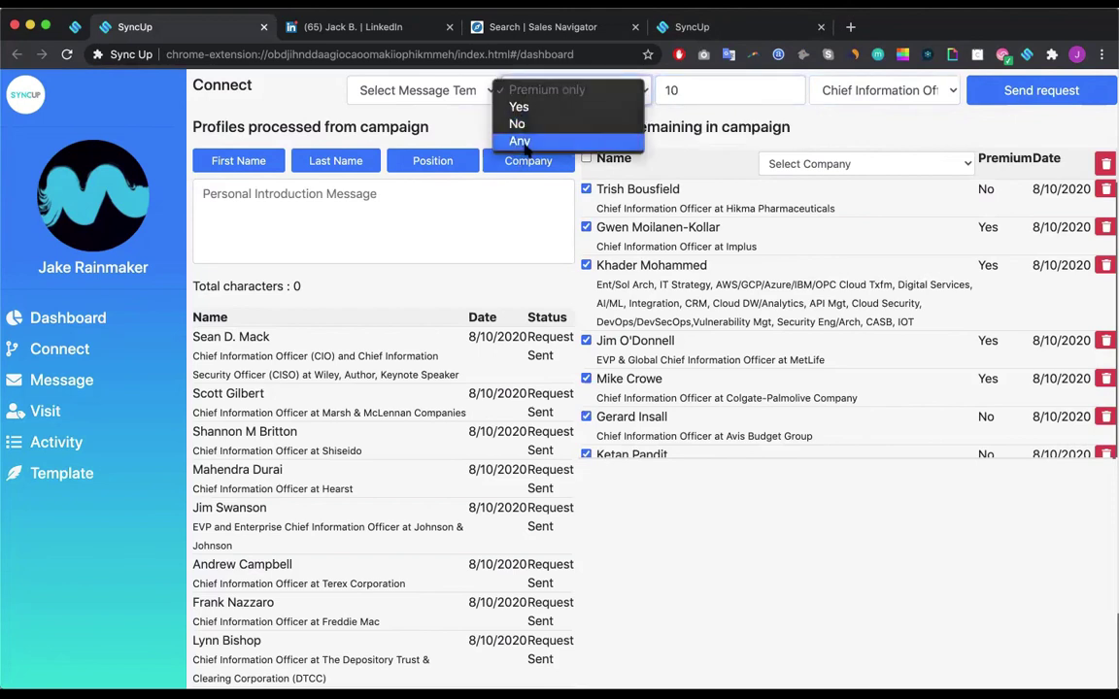
left_click(520, 141)
left_click(418, 90)
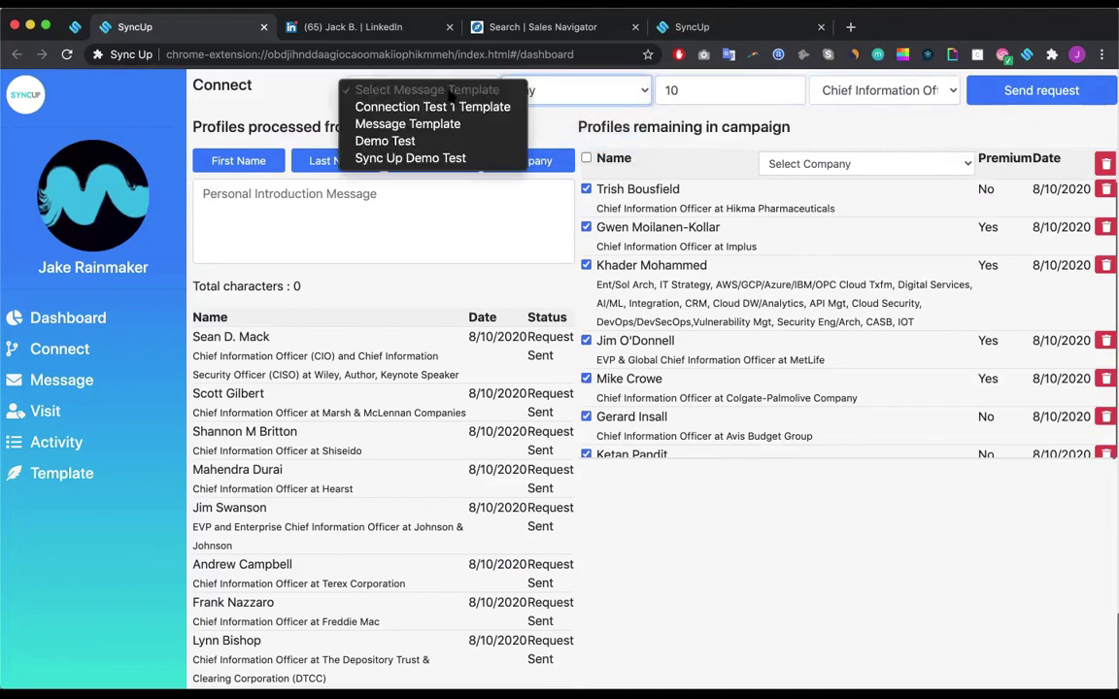
left_click(418, 158)
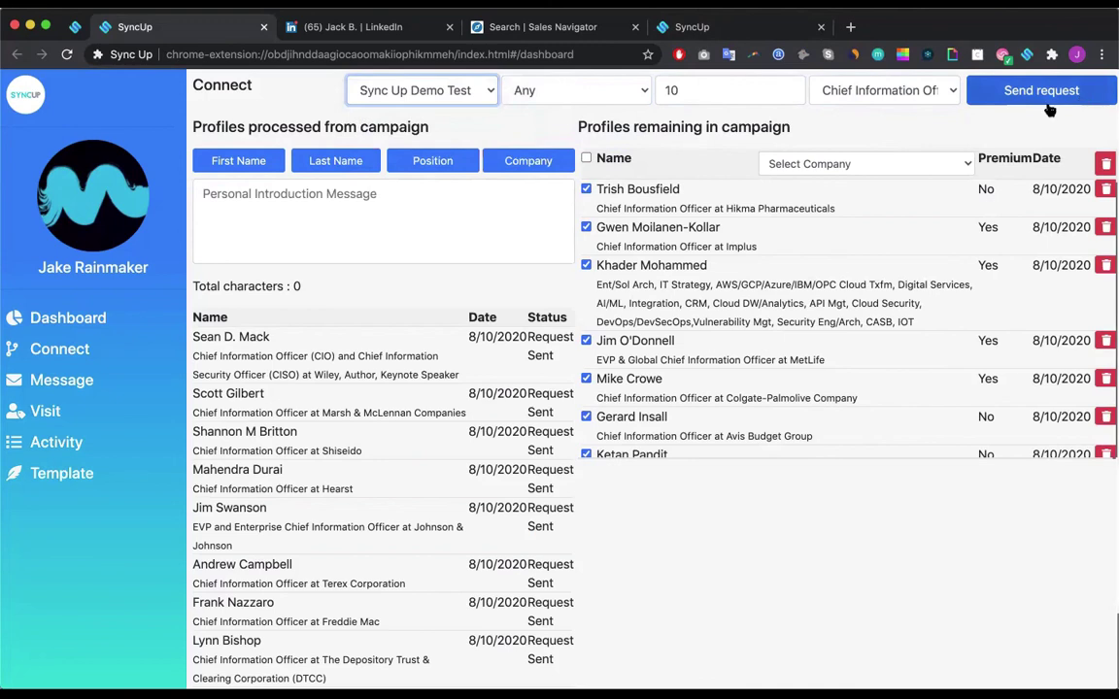
left_click(29, 515)
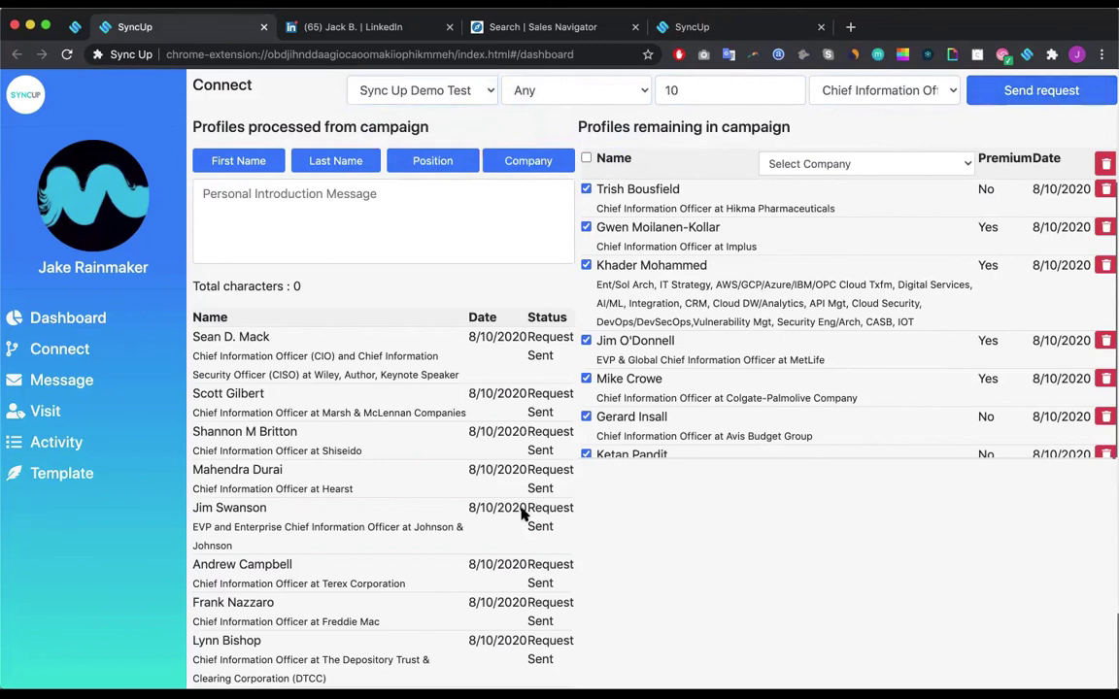